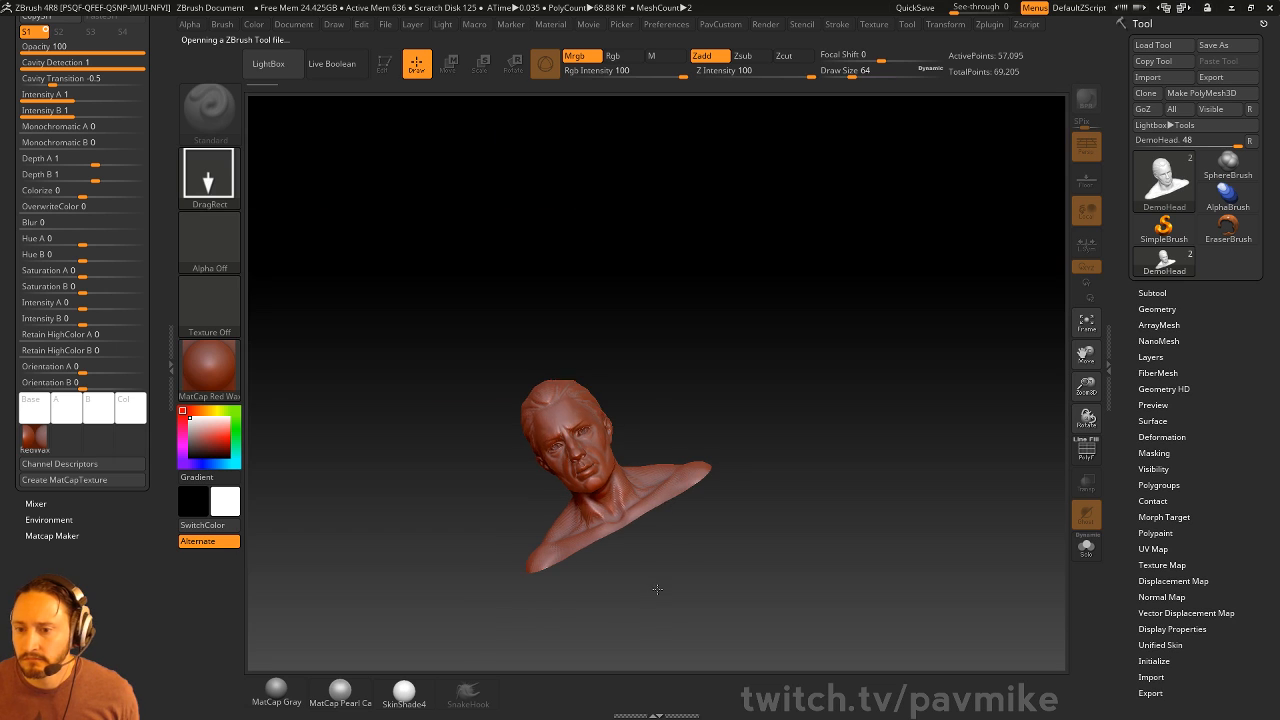
Apply the MatCap Gray material to the demo head and expand its geometry settings
click(294, 686)
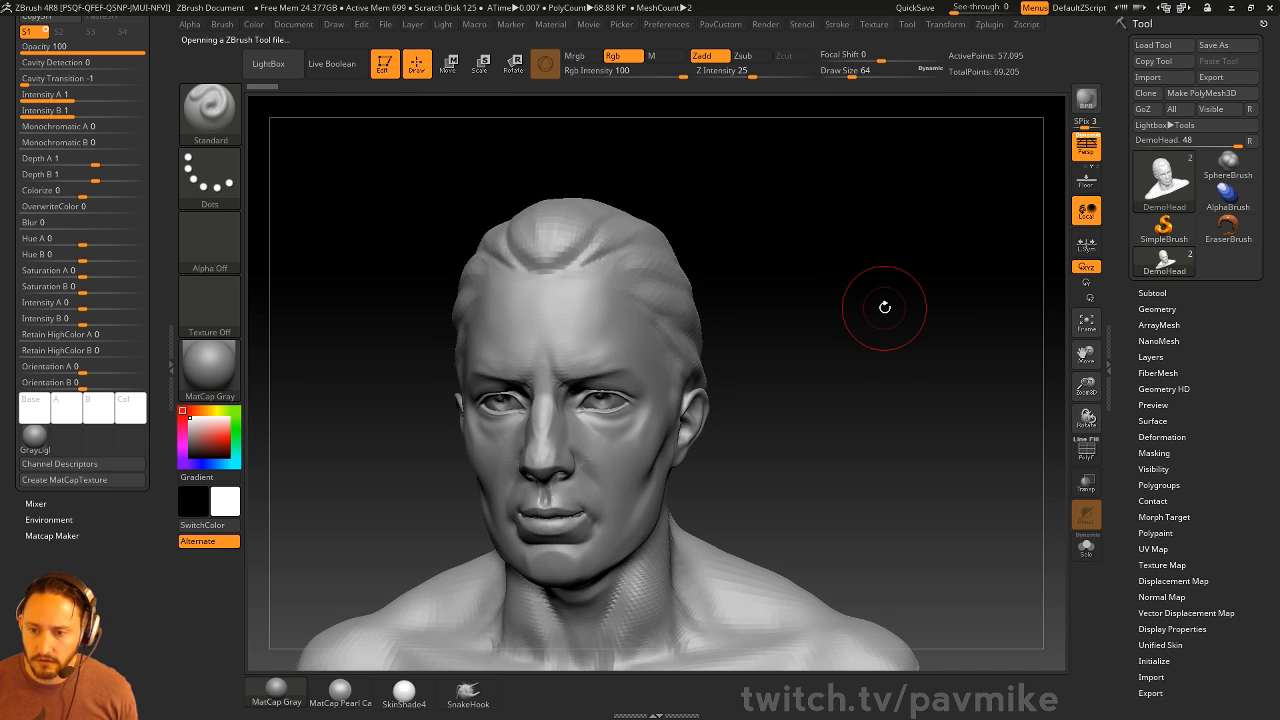
shift+click(1142, 307)
drag(946, 294, 854, 326)
drag(574, 323, 574, 336)
key(ctrl+z)
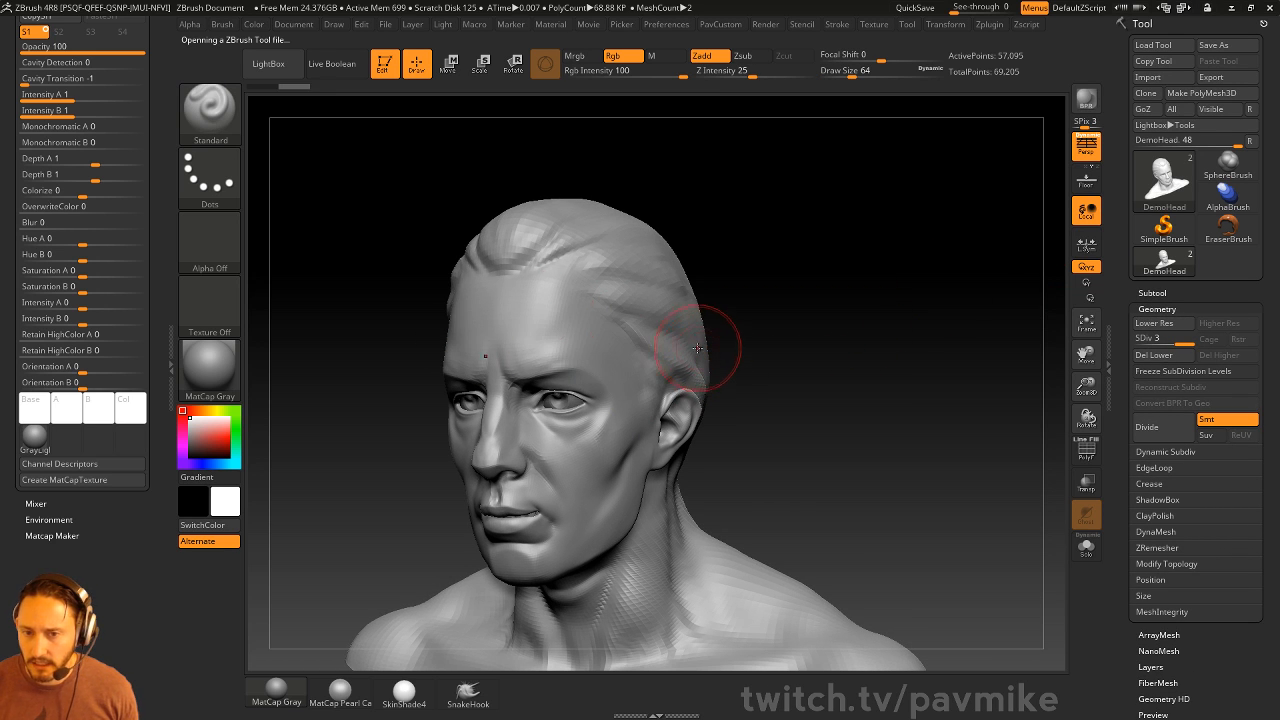
Set the Standard brush to the Spray stroke with Alpha 23, test it on the forehead, and undo the test stroke
click(214, 178)
click(352, 190)
click(210, 243)
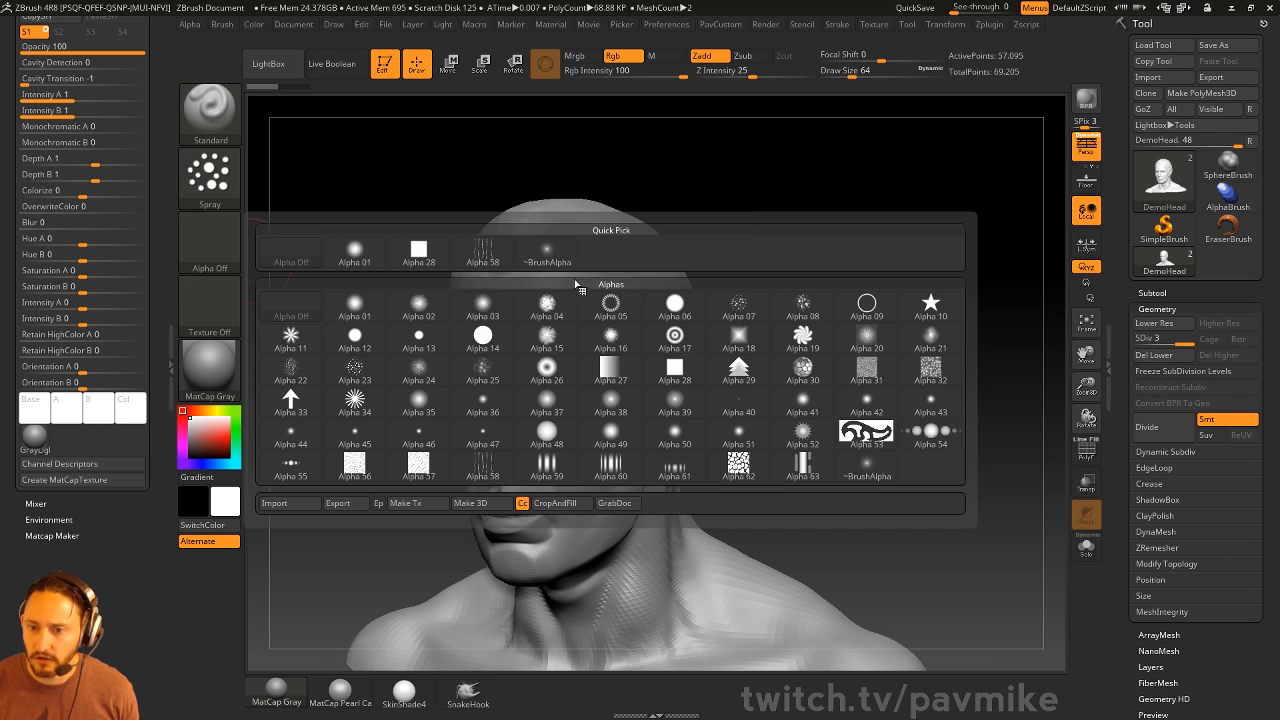
click(355, 368)
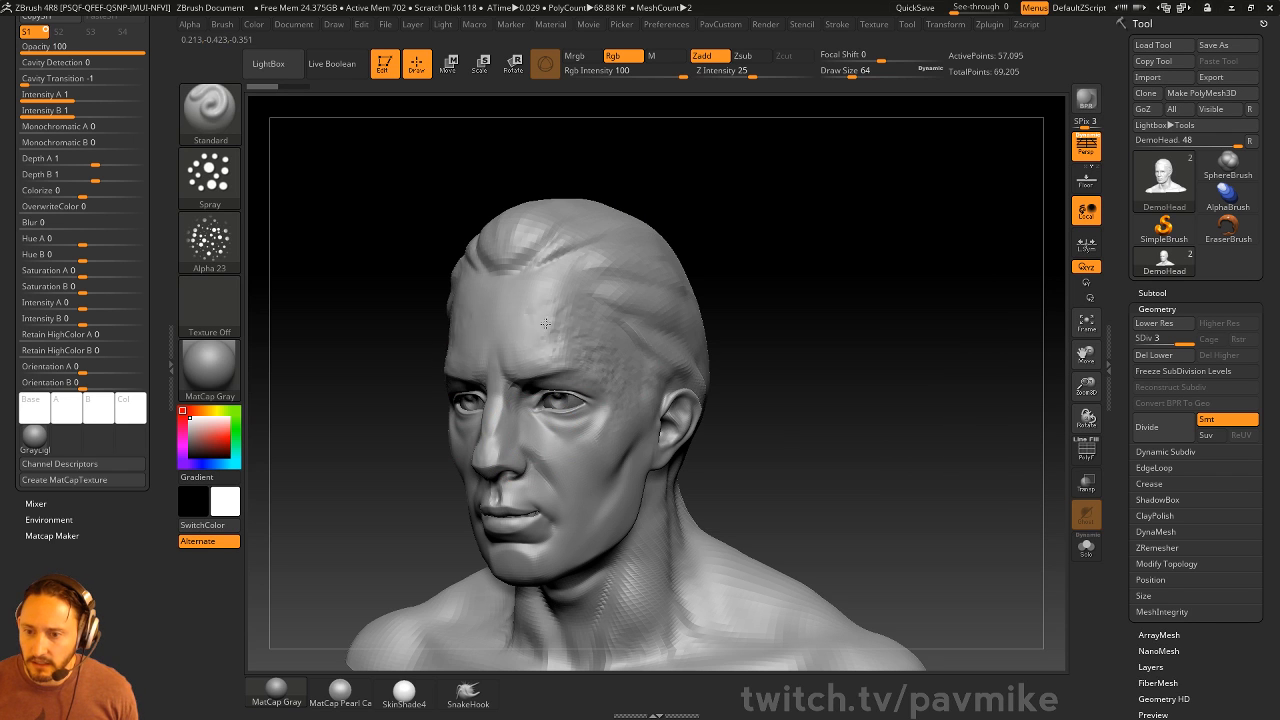
drag(545, 323, 912, 434)
key(ctrl+z)
alt+drag(906, 291, 893, 331)
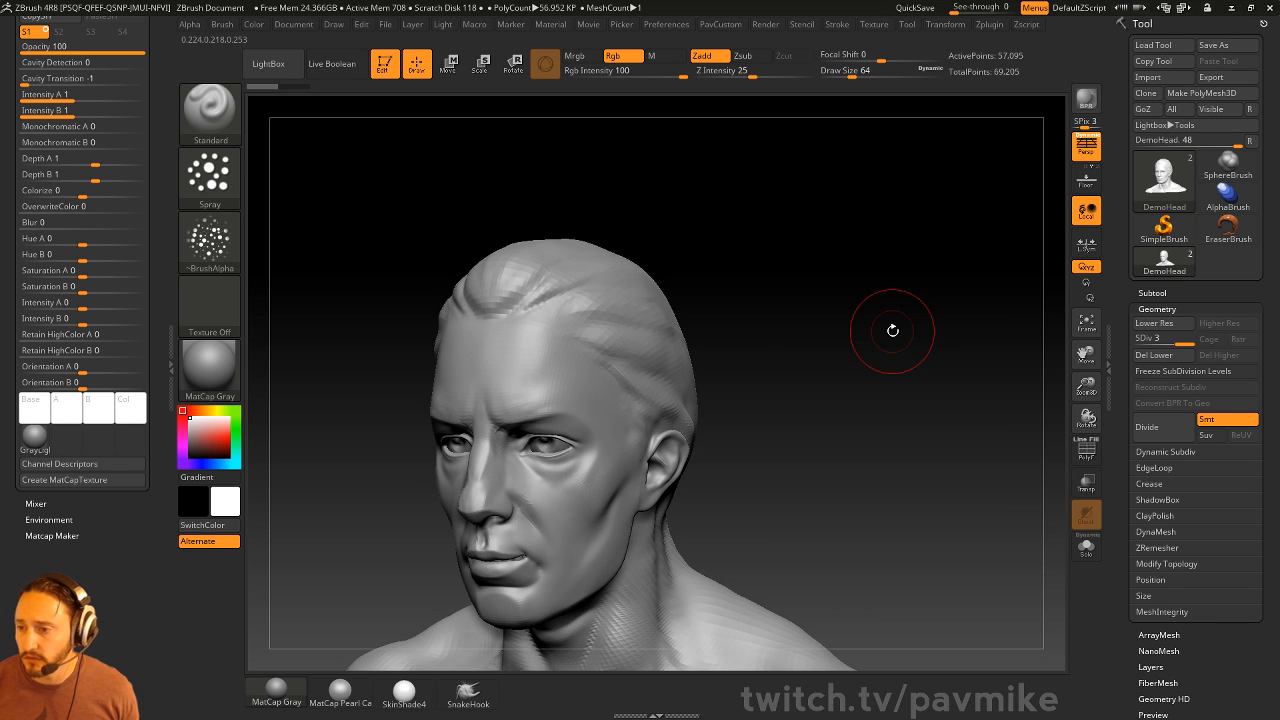
Append a Sphere3D subtool to the demo head and make the sphere the framed, active subtool
click(1156, 292)
drag(1138, 378, 1138, 353)
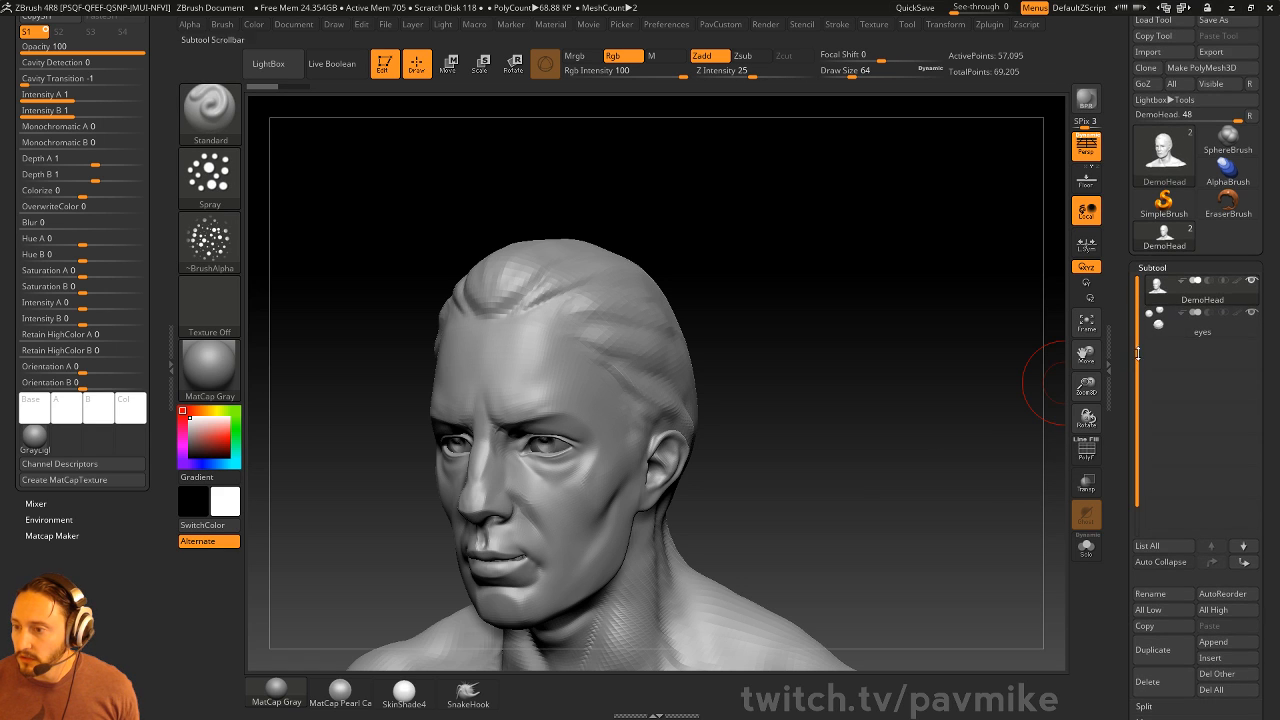
click(1221, 643)
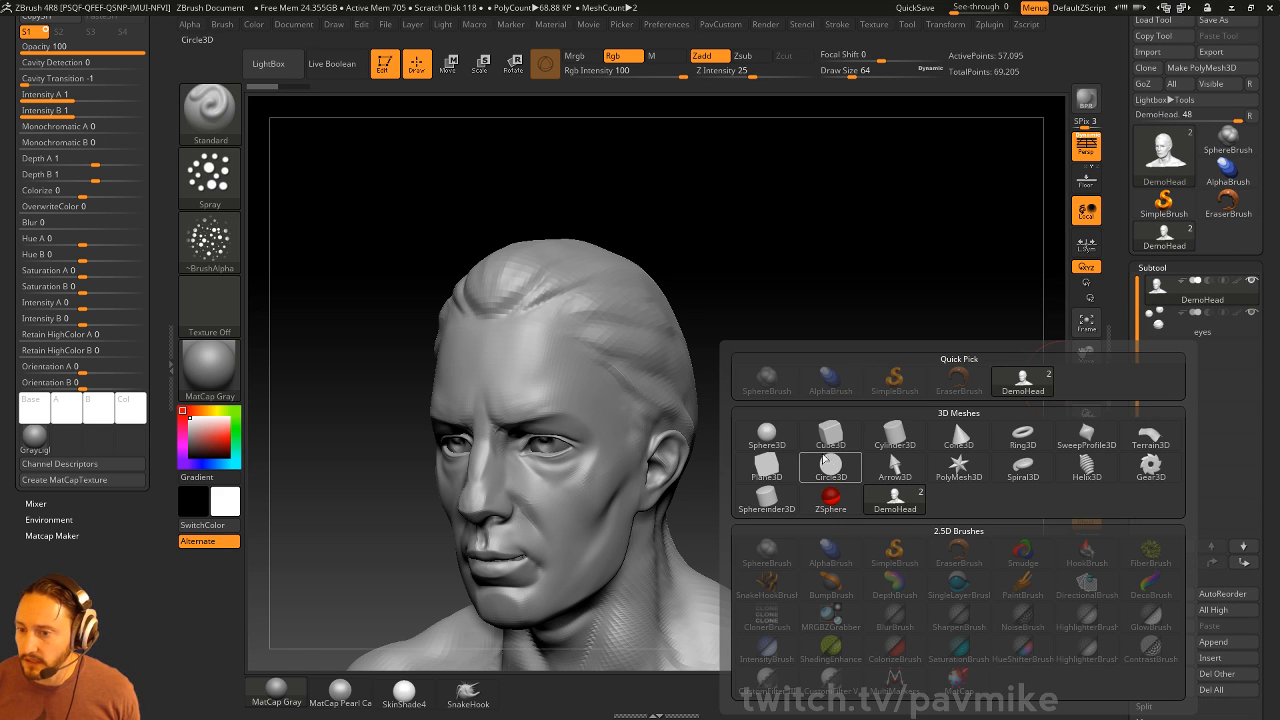
click(766, 437)
key(f)
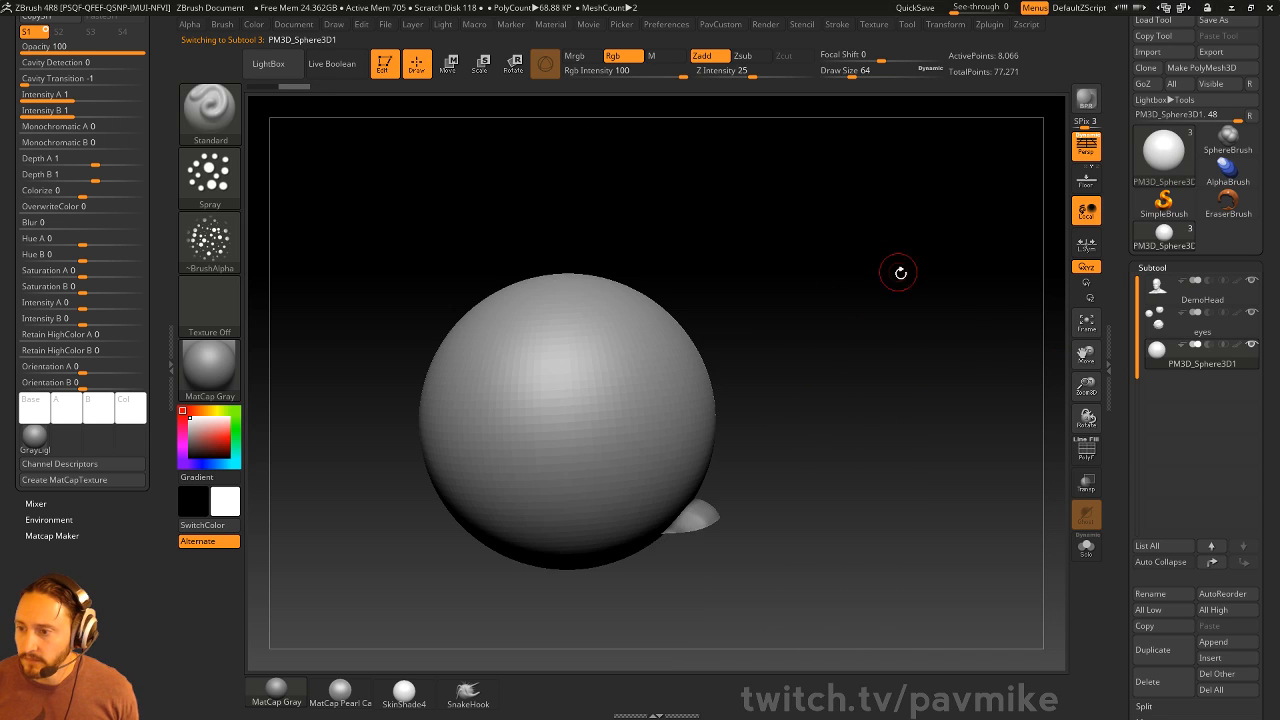
Move the sphere up and sideways so it overlaps one side of the head
key(w)
drag(538, 425, 670, 308)
key(q)
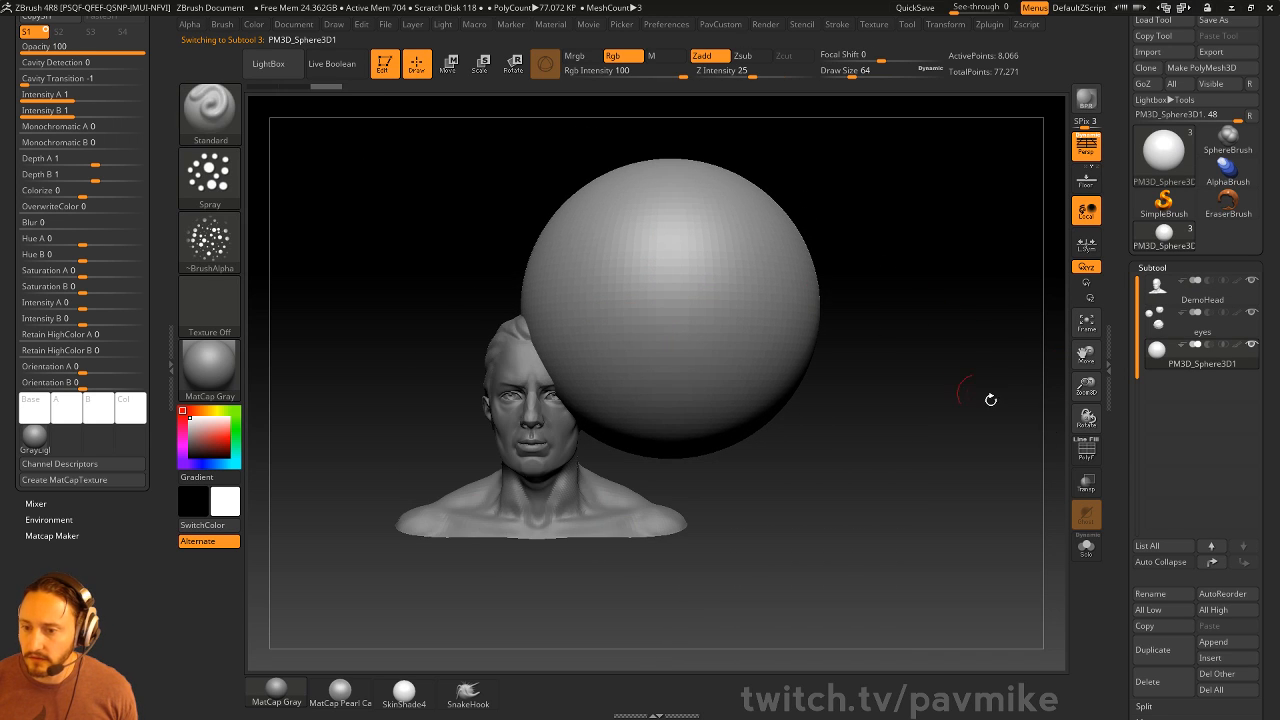
Start a surface noise on the sphere and bend the noise curve into a steep S shape
drag(1125, 529, 1120, 326)
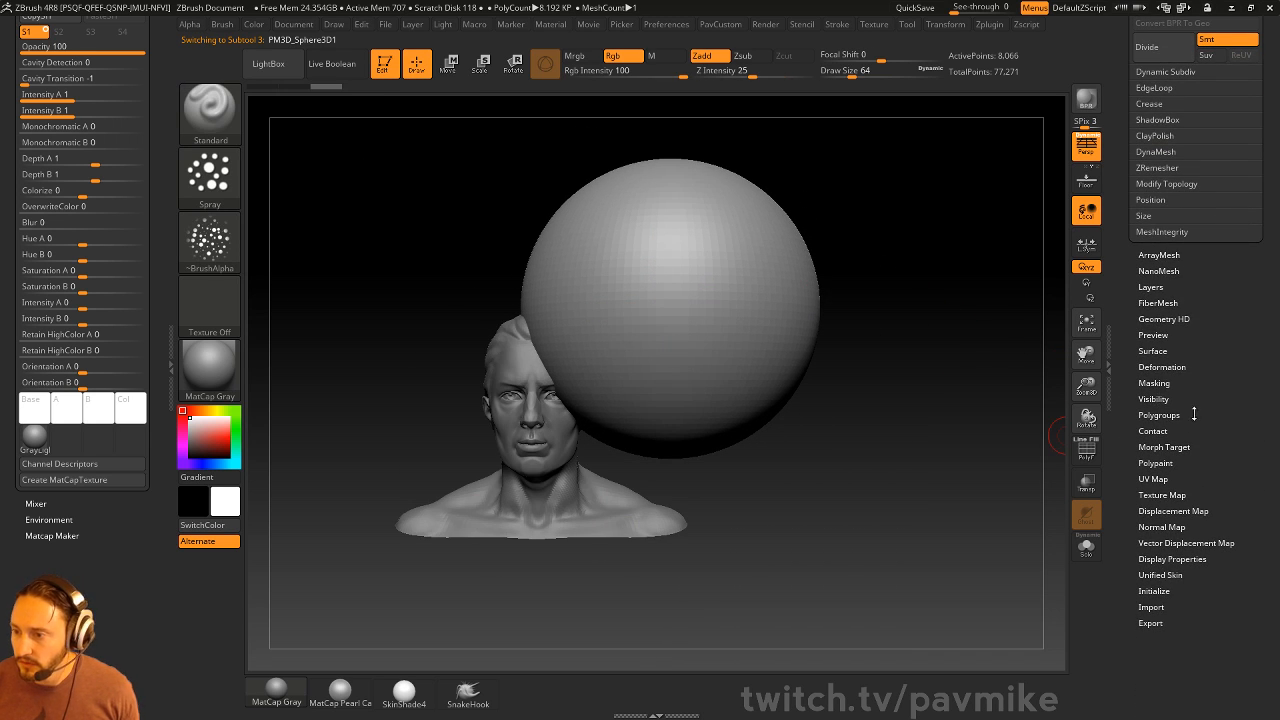
key(shift)
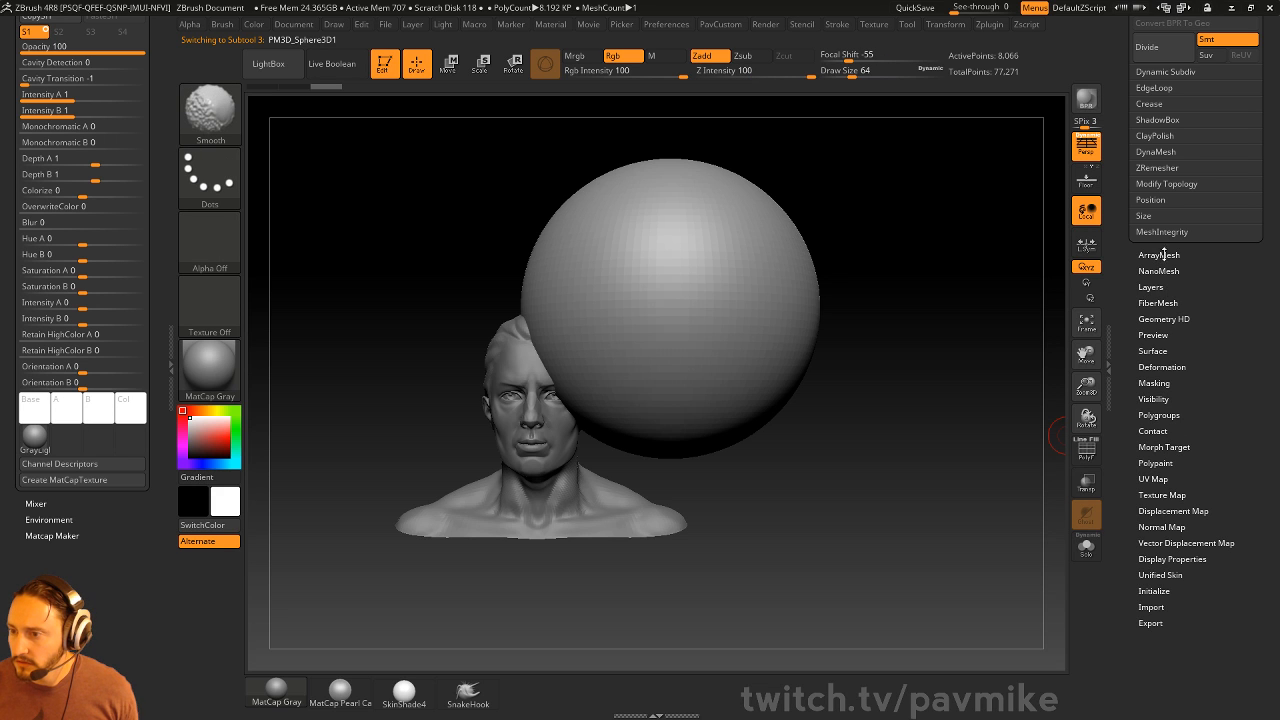
click(1155, 350)
click(1175, 422)
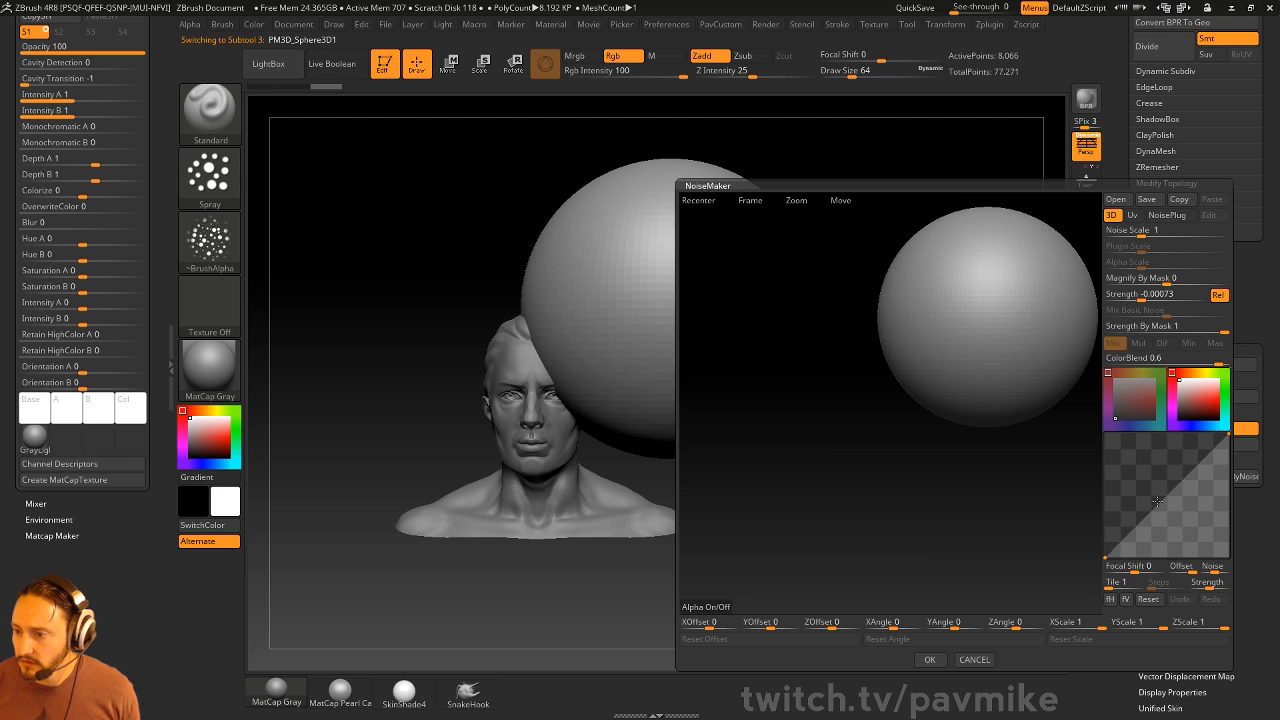
drag(986, 474, 1090, 432)
drag(1150, 513, 1186, 462)
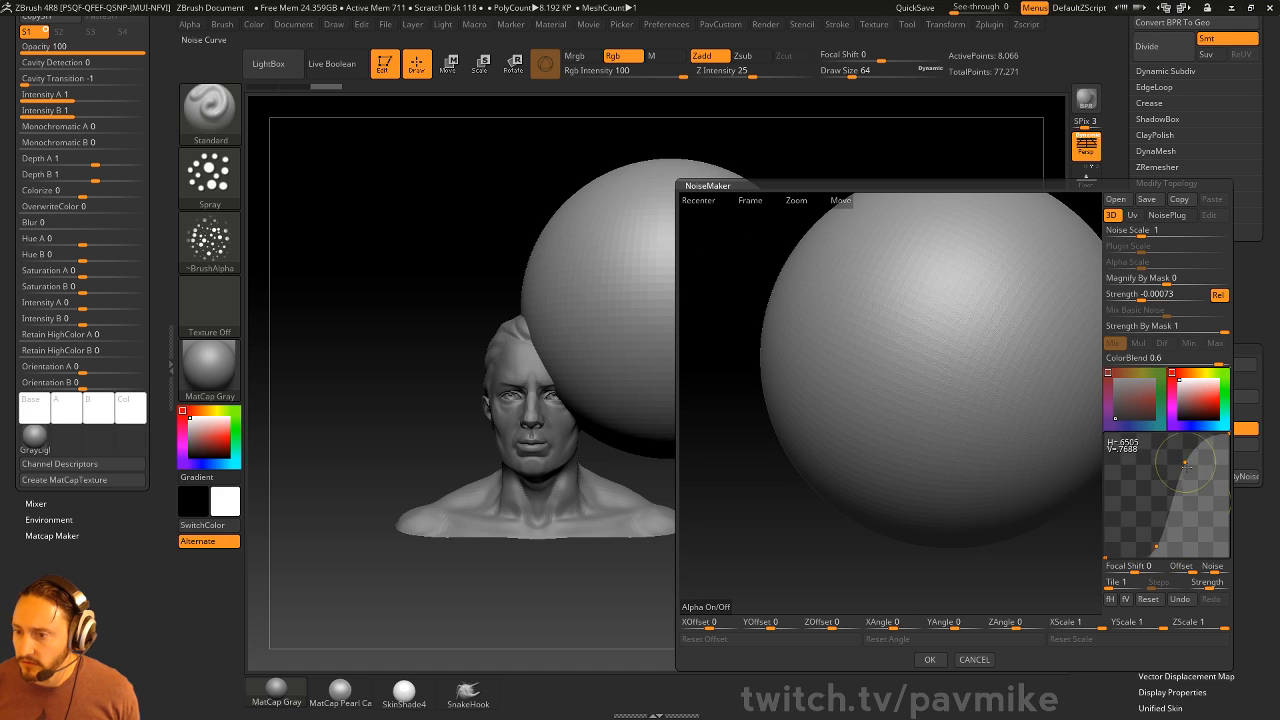
Set the surface noise scale to about 35.44 and its strength to -0.0004
drag(1165, 294, 1133, 296)
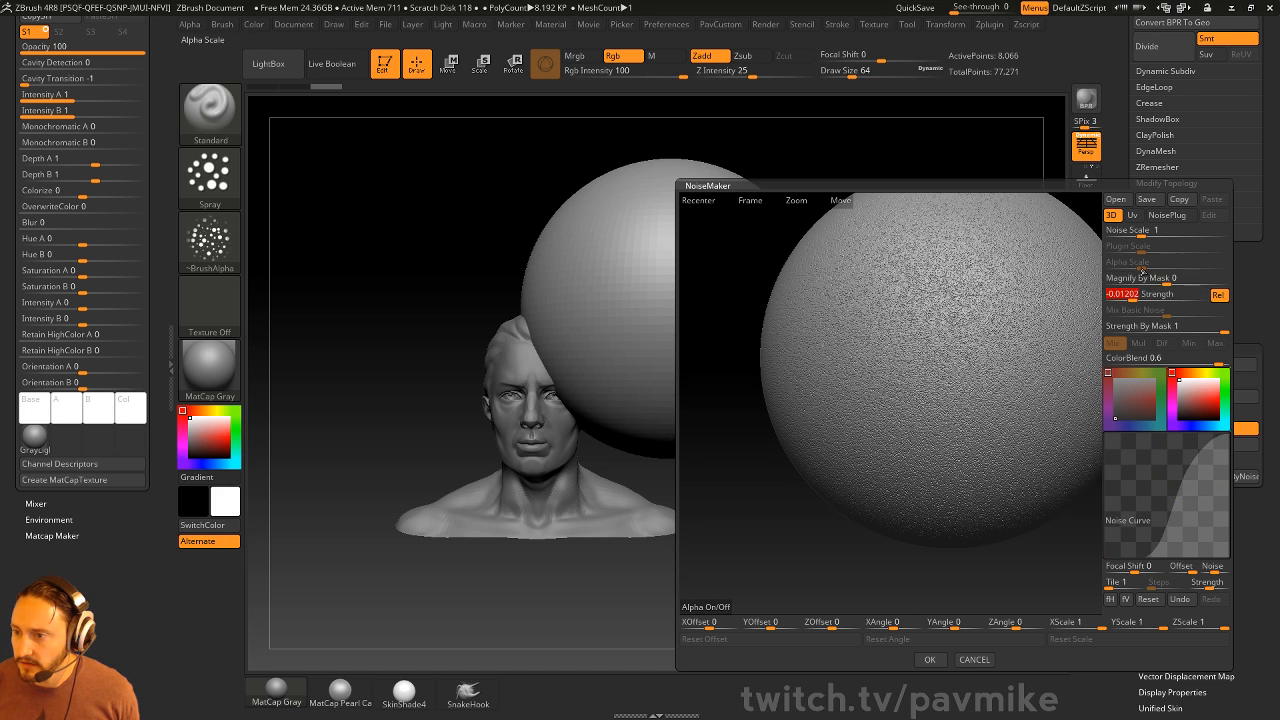
drag(1140, 231, 1185, 232)
drag(1148, 294, 1143, 295)
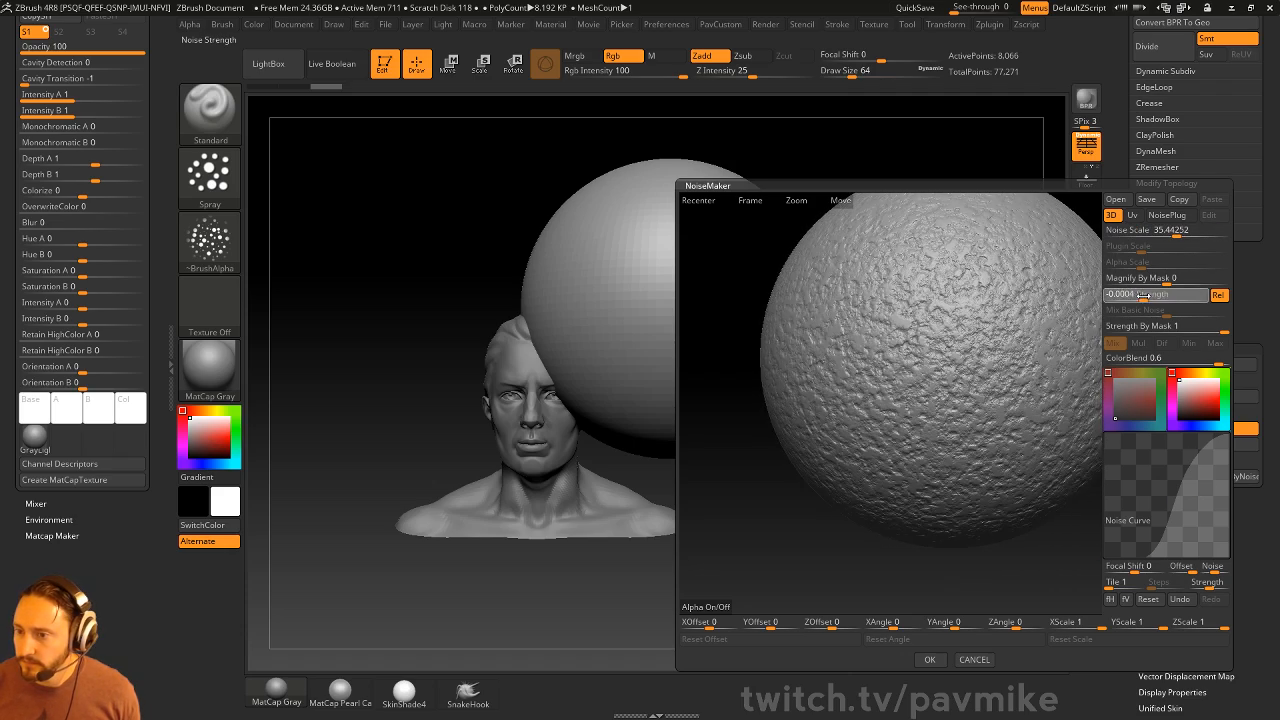
Reshape the noise curve with a low hump and a deep dip before the final rise, and accept the noise
drag(1156, 545, 1149, 512)
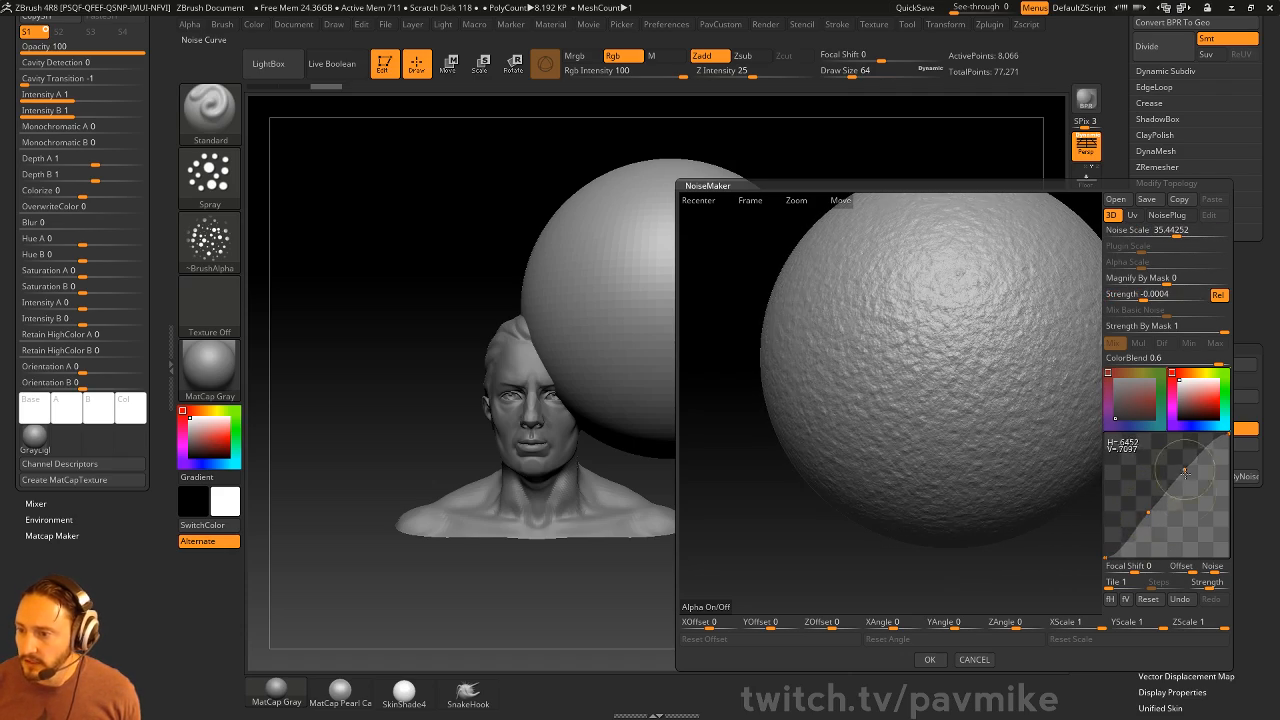
drag(1184, 473, 1189, 535)
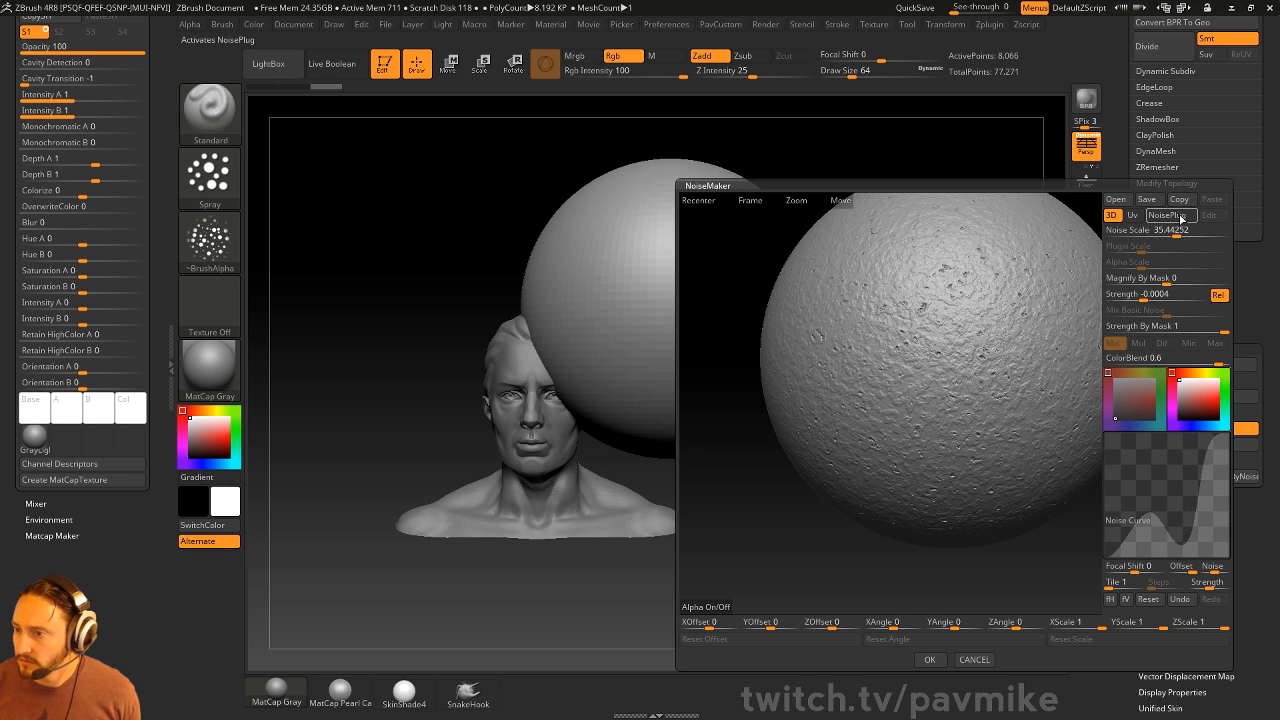
click(929, 660)
drag(950, 378, 1032, 308)
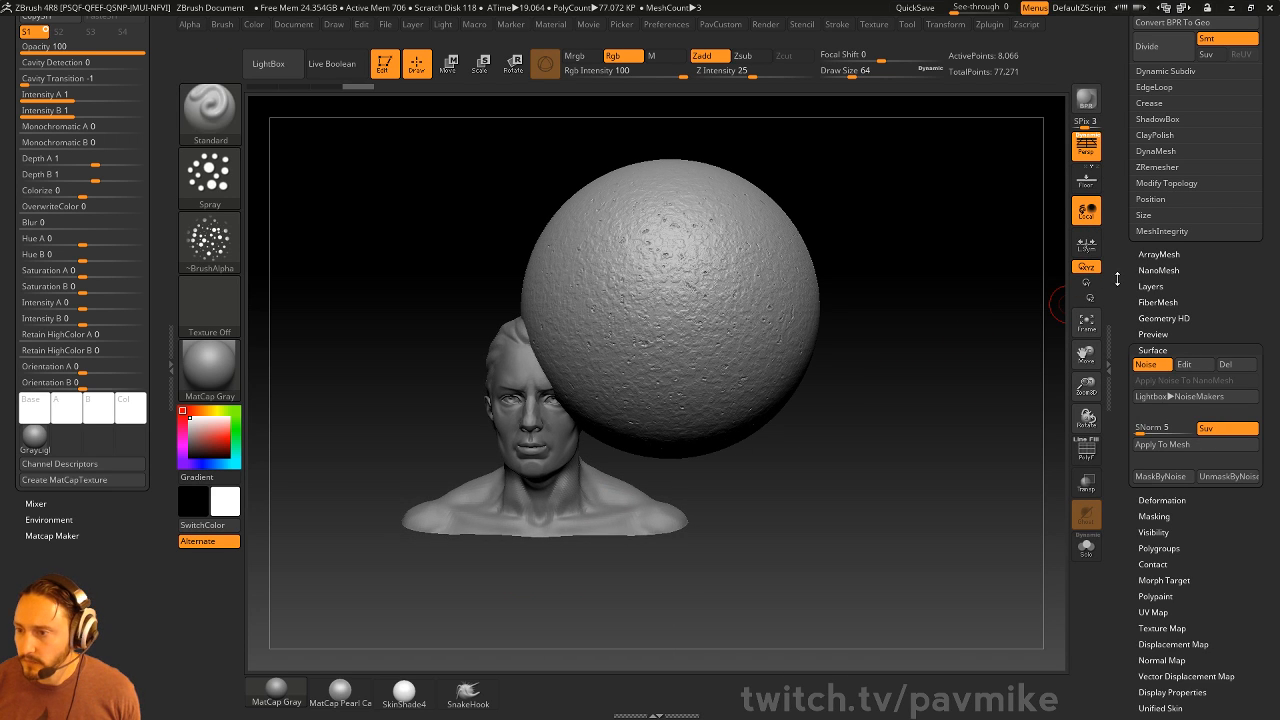
Enable Live Boolean and set the sphere subtool to subtract from the head
drag(1117, 279, 1118, 484)
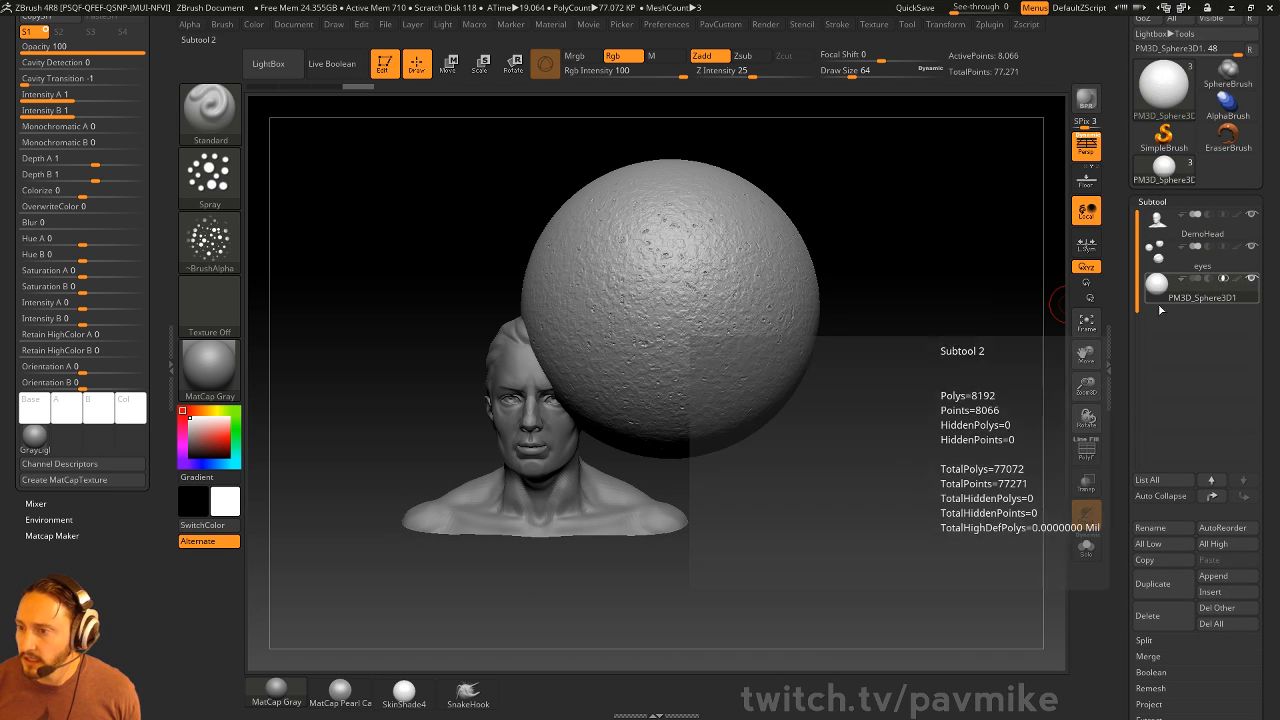
drag(940, 350, 918, 380)
key(ctrl+b)
click(1209, 283)
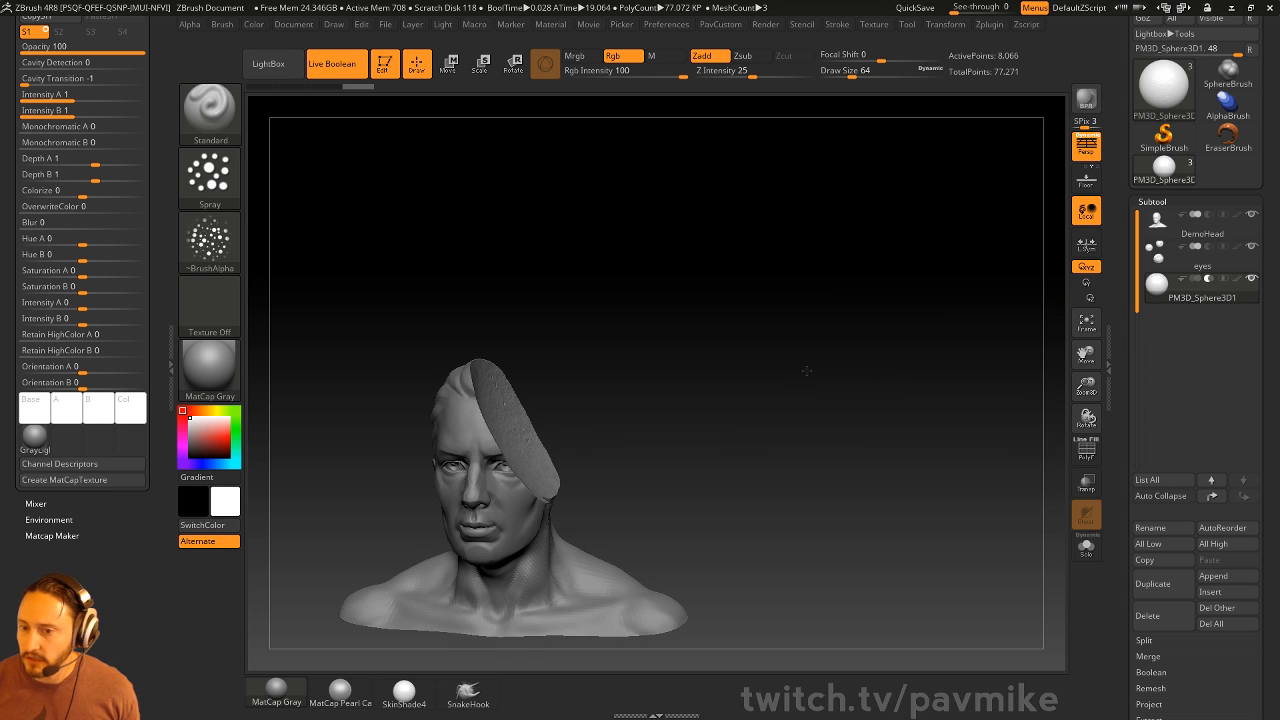
Move the subtracting sphere so its noisy cut runs down through the face, neck and shoulder
mouse_move(806, 371)
alt+mouse_down()
mouse_move(960, 400)
mouse_move(831, 395)
alt+mouse_up()
key(w)
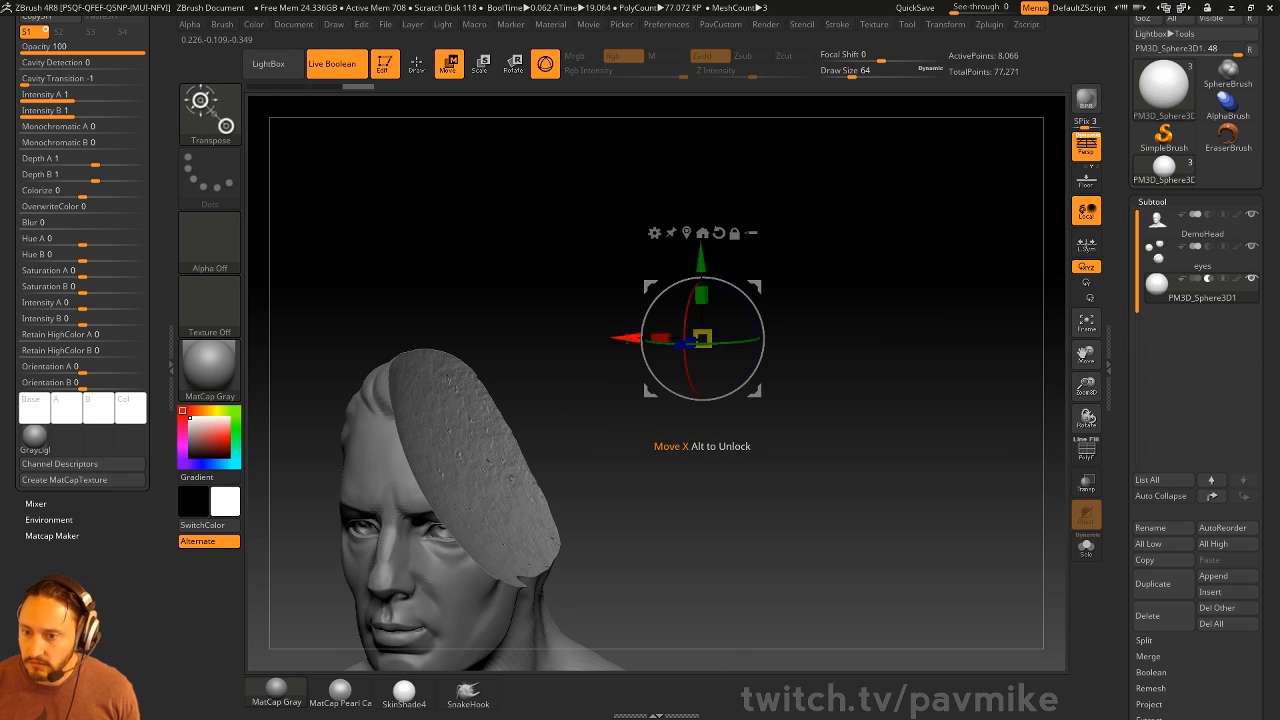
mouse_move(602, 368)
mouse_down()
mouse_move(720, 368)
mouse_move(400, 368)
mouse_move(605, 368)
mouse_up()
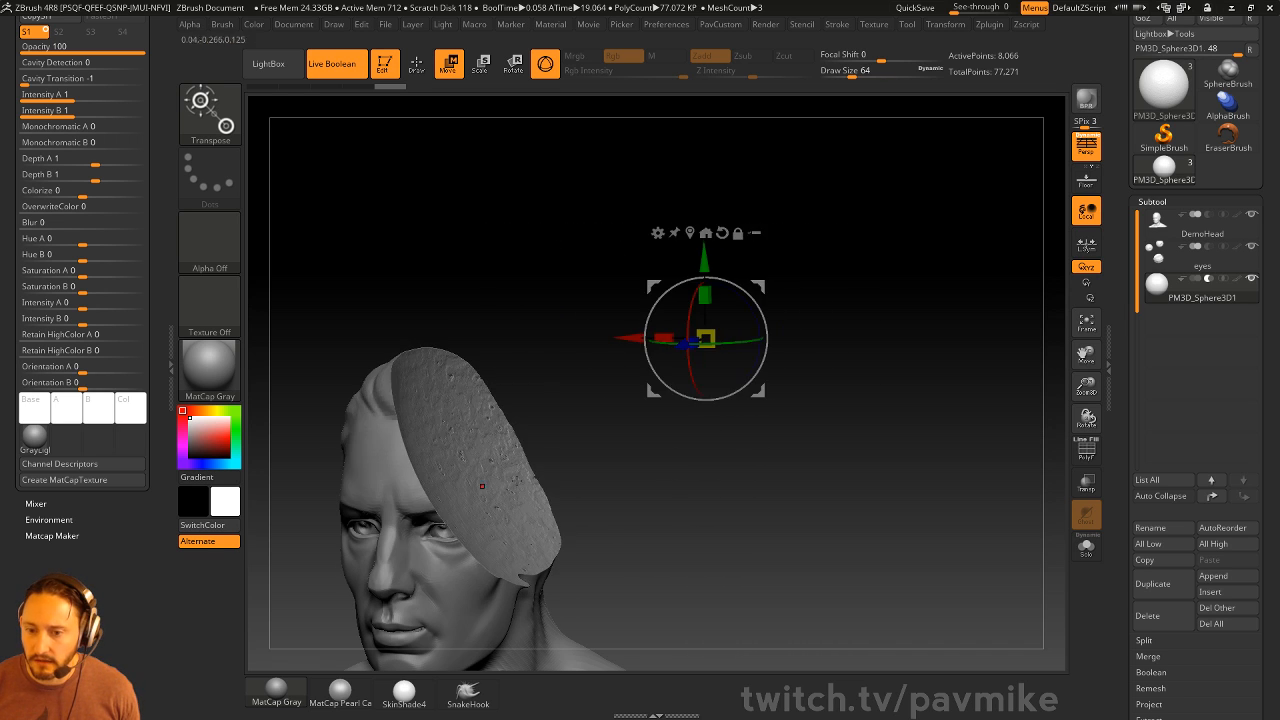
drag(745, 442, 817, 375)
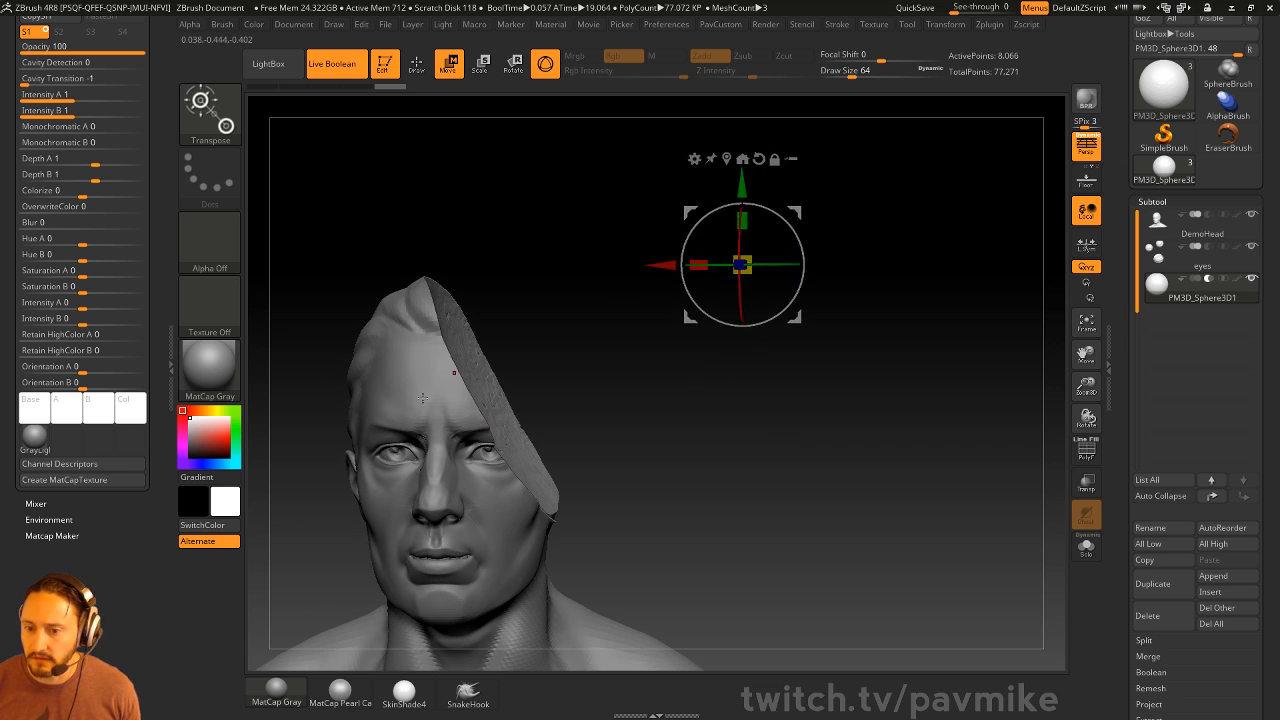
drag(789, 457, 800, 467)
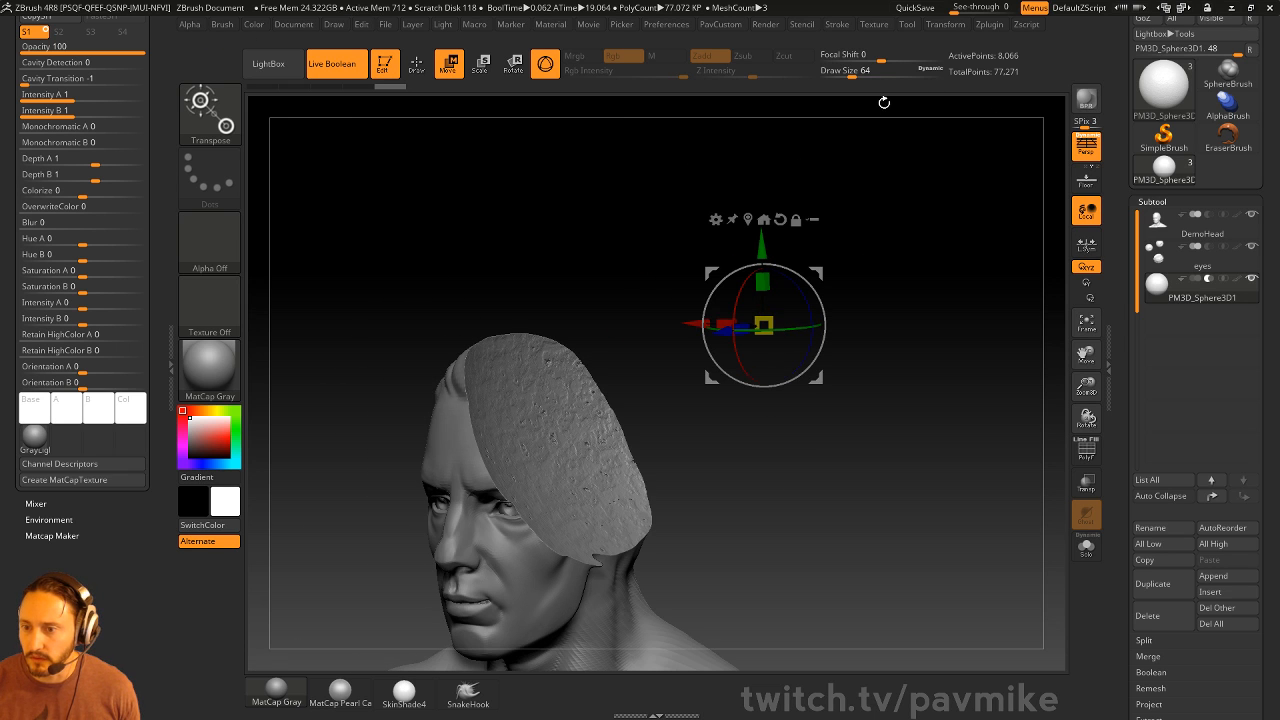
drag(690, 323, 730, 540)
Shift the subtracting sphere about 0.1 outward along X, uncovering more of the face, and return to draw mode
drag(972, 326, 1035, 250)
drag(1129, 452, 1136, 355)
drag(1125, 143, 1123, 369)
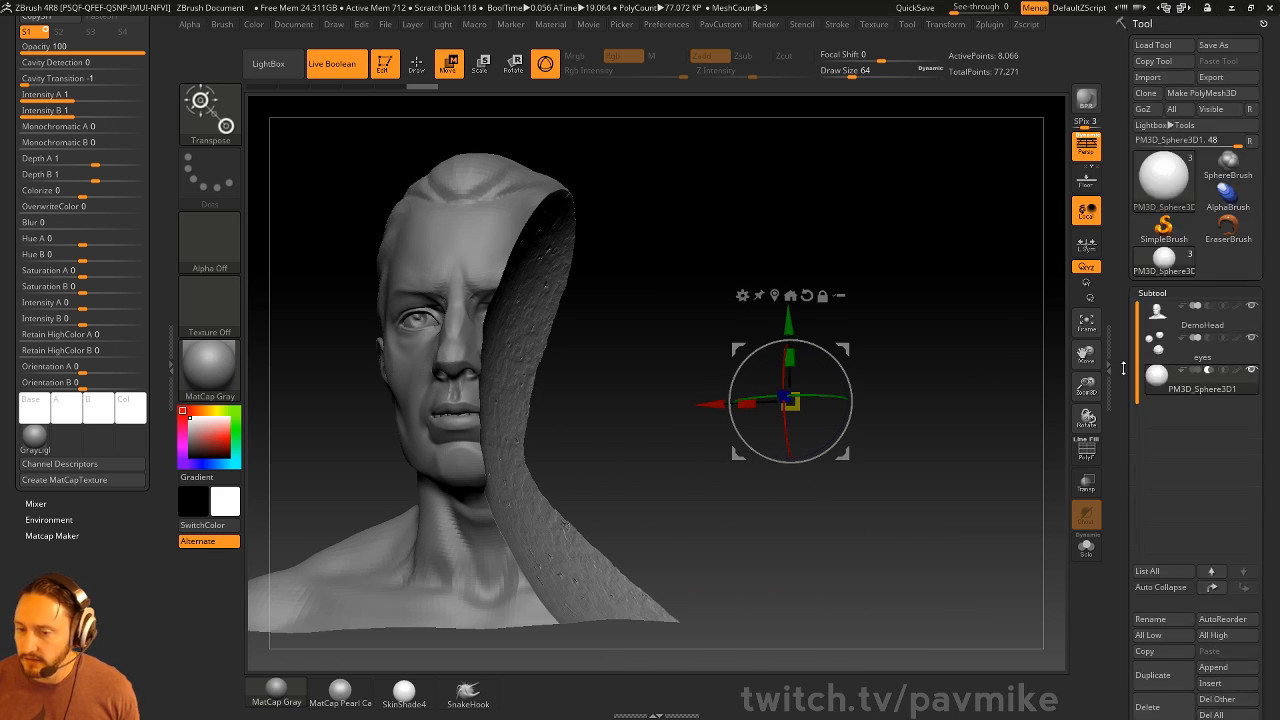
mouse_move(709, 404)
mouse_down()
mouse_move(776, 404)
mouse_move(725, 404)
mouse_up()
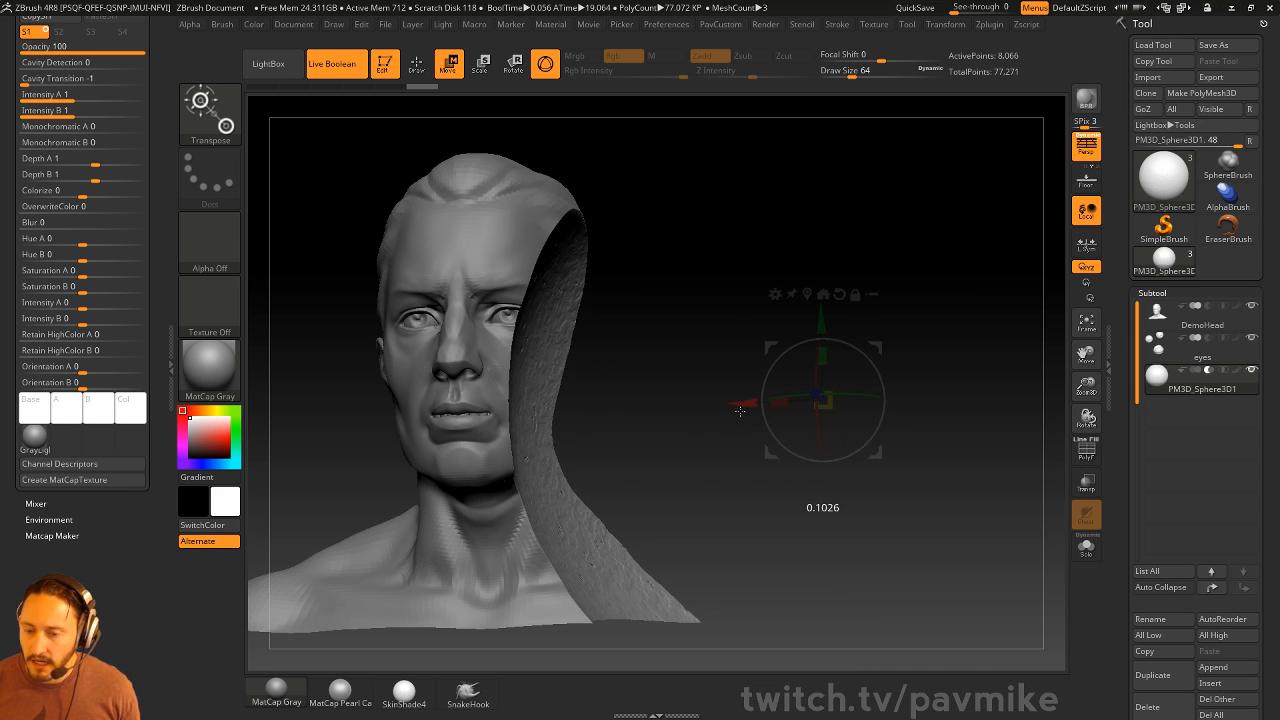
key(q)
drag(909, 303, 938, 318)
key(s)
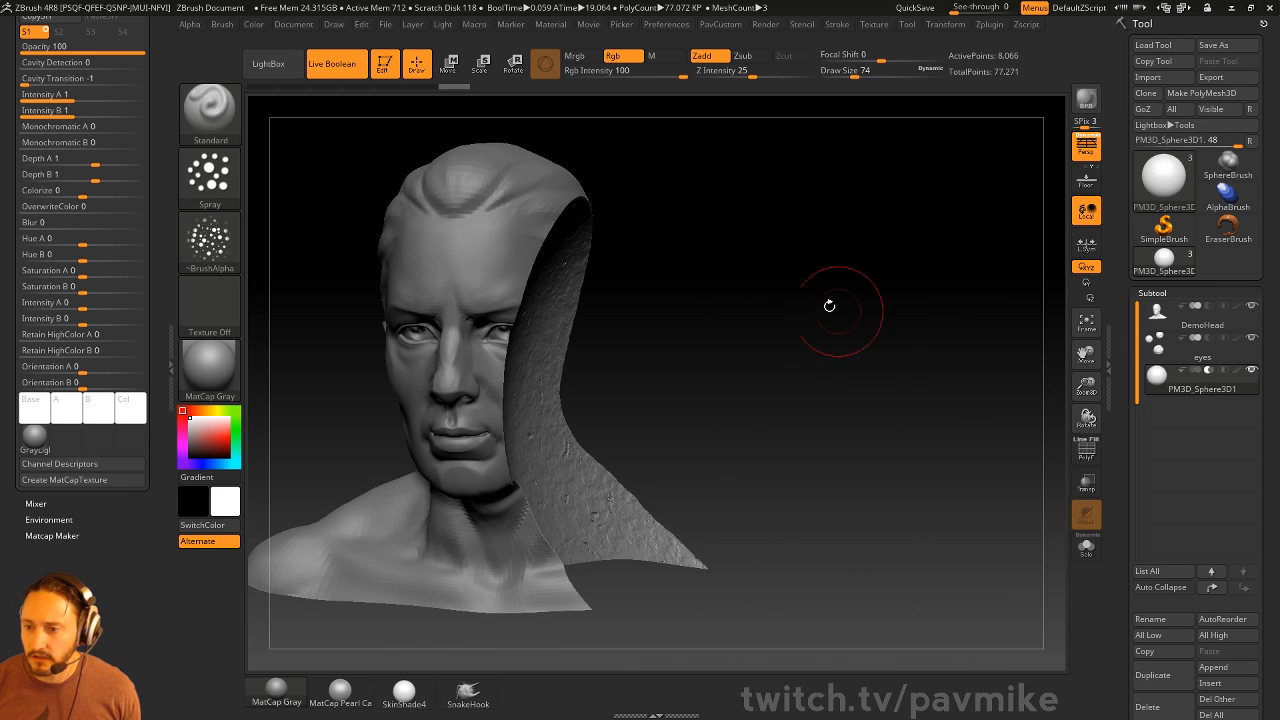
drag(829, 303, 934, 410)
Hide the sphere, select the DemoHead subtool, and mask the forehead and nose with a draw size of 65
key(s)
drag(783, 394, 774, 392)
mouse_move(776, 390)
mouse_down()
mouse_move(789, 366)
mouse_move(845, 368)
mouse_up()
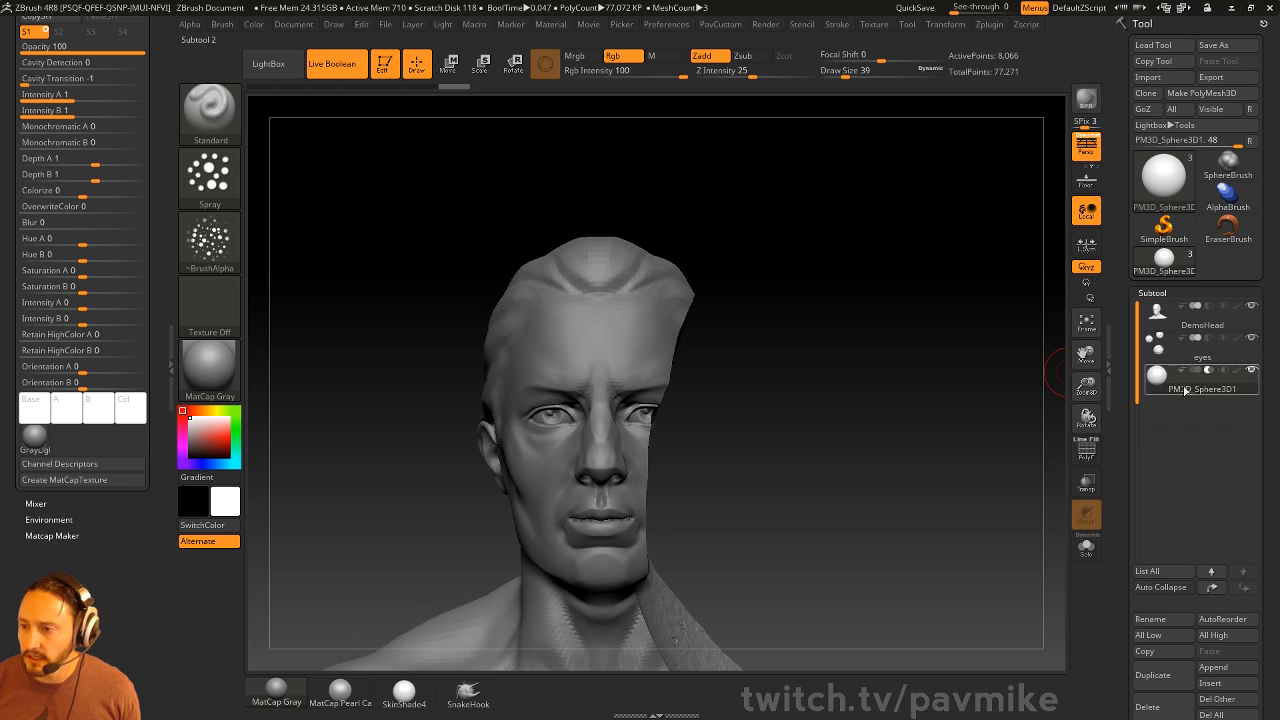
click(1209, 331)
mouse_move(915, 413)
mouse_down()
mouse_move(934, 337)
mouse_move(963, 349)
mouse_move(566, 348)
mouse_move(612, 415)
mouse_up()
key(s)
click(613, 347)
drag(740, 345, 857, 331)
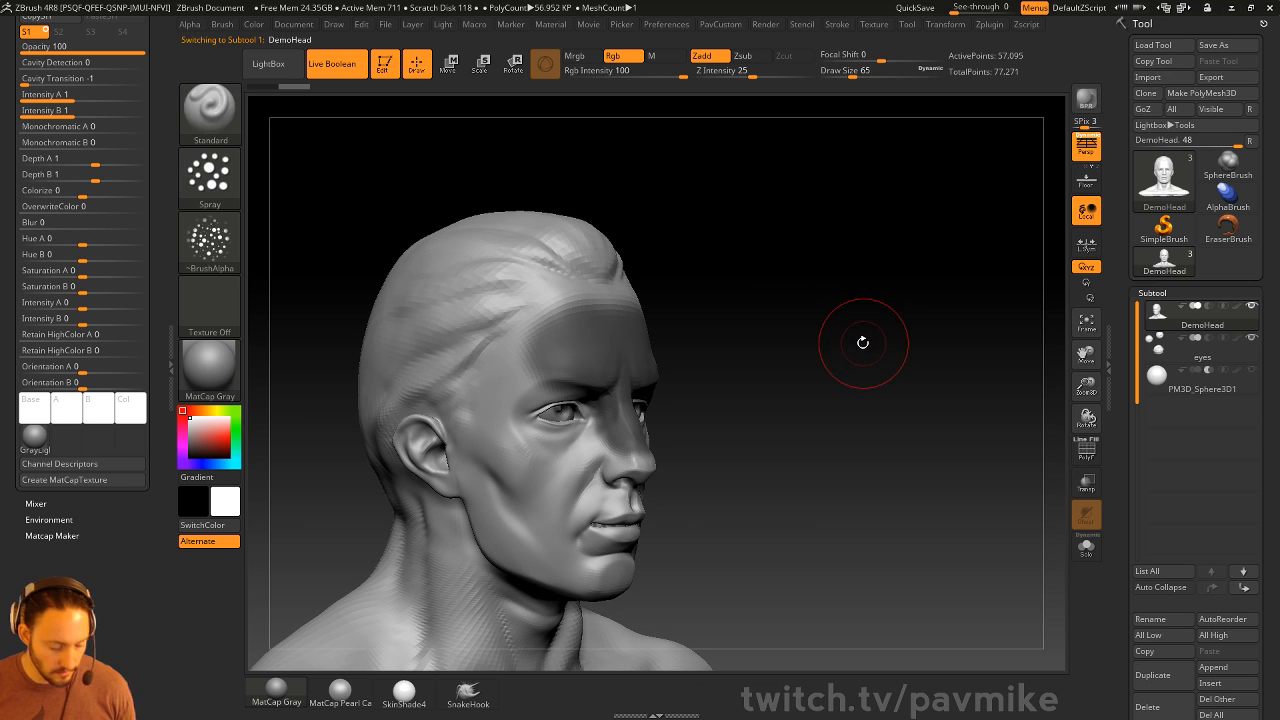
Duplicate the DemoHead subtool and reduce the copy to its masked forehead and nose area, deleting the hidden geometry
drag(1124, 531, 1120, 426)
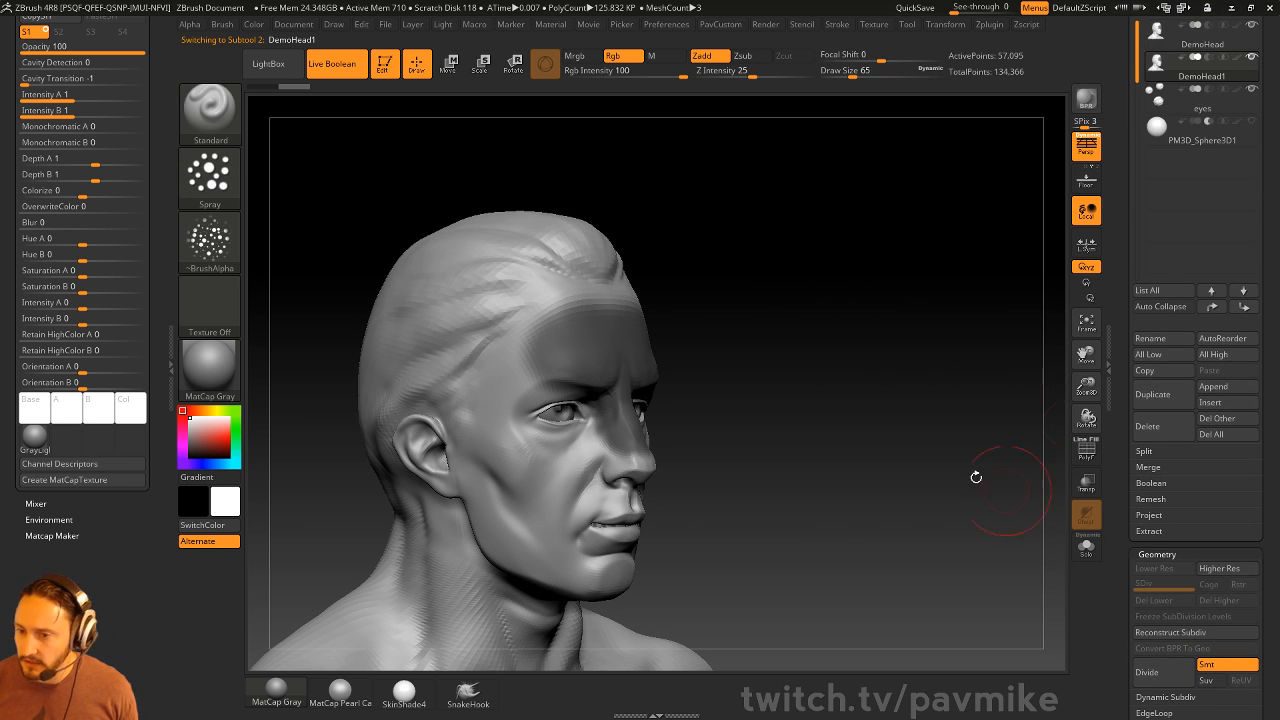
ctrl+drag(766, 363, 634, 349)
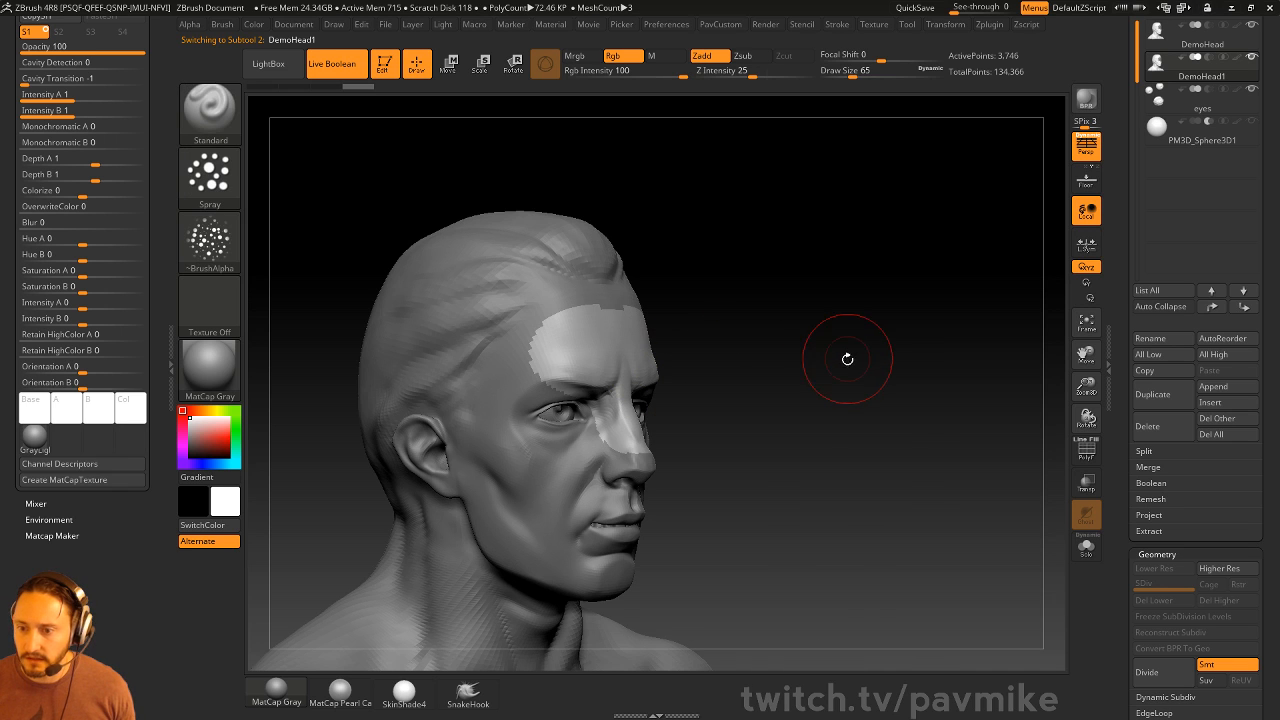
key(space)
click(812, 309)
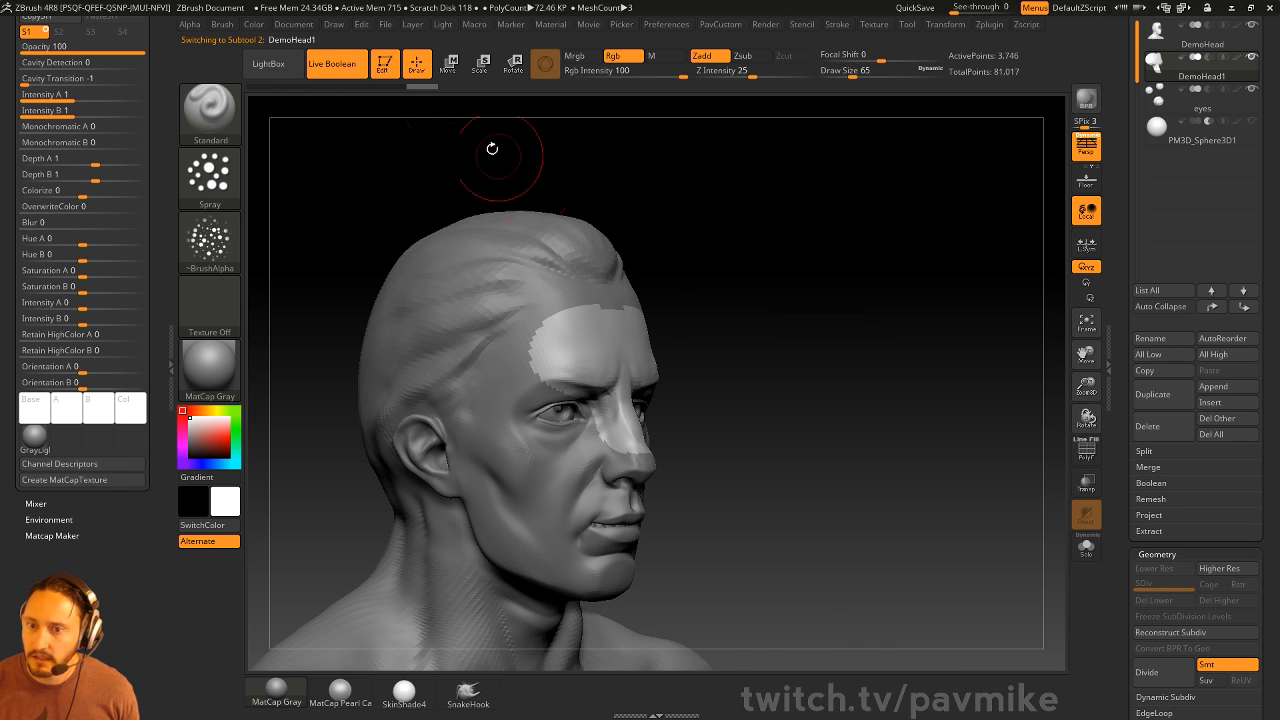
Run a macro on the forehead patch and ZRemesh it with the Half option and an adaptive size of 0
click(474, 24)
click(527, 134)
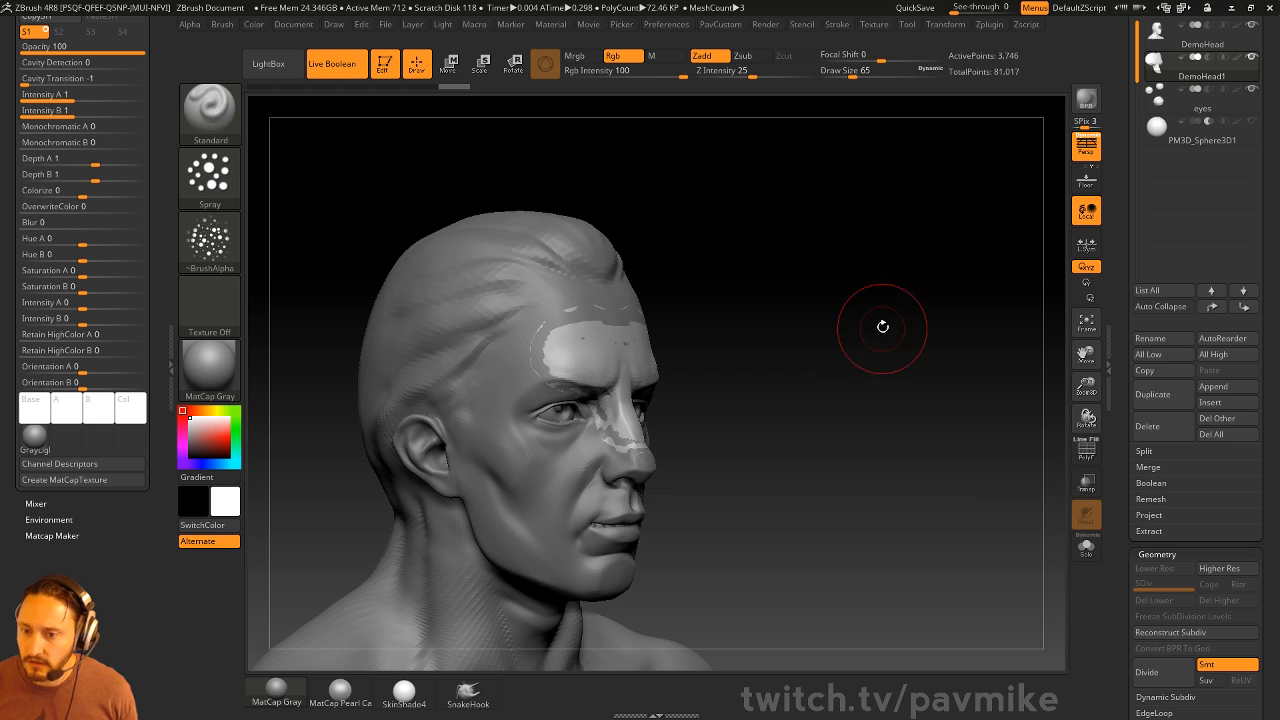
key(space)
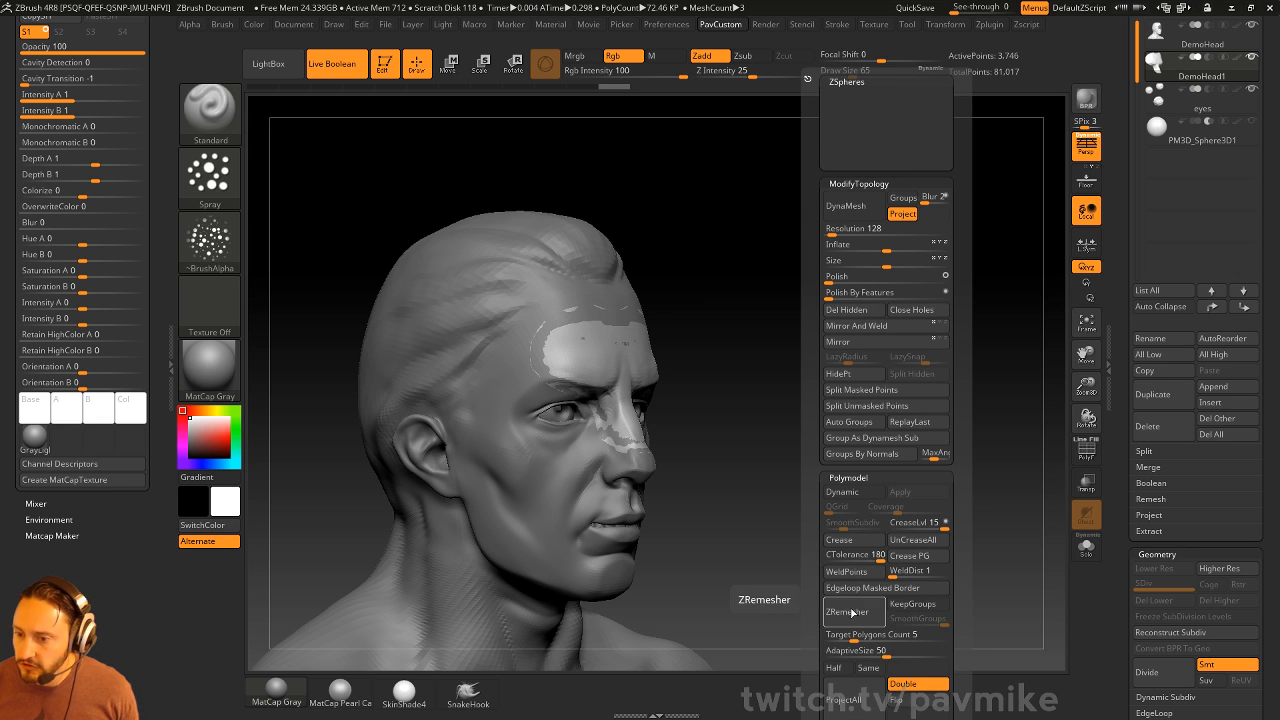
click(840, 667)
click(846, 611)
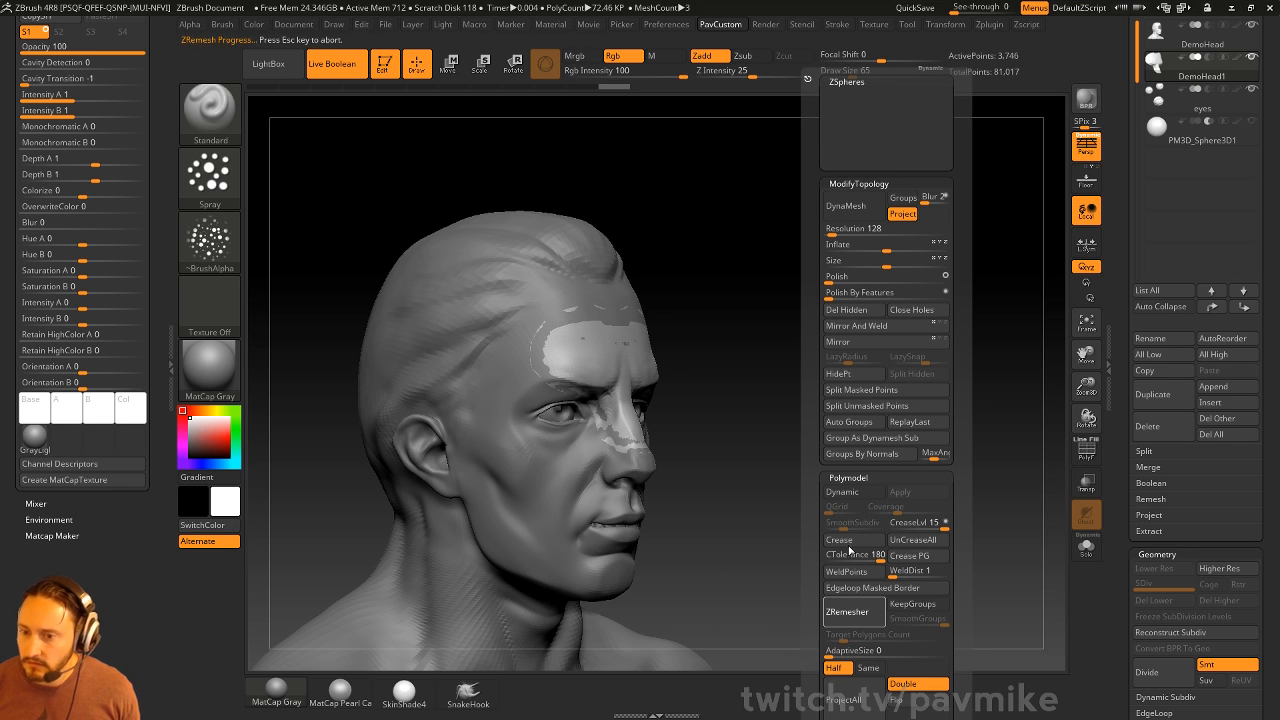
Move the remeshed forehead patch about 0.02 outward along Z, in front of the face
drag(731, 309, 763, 309)
key(w)
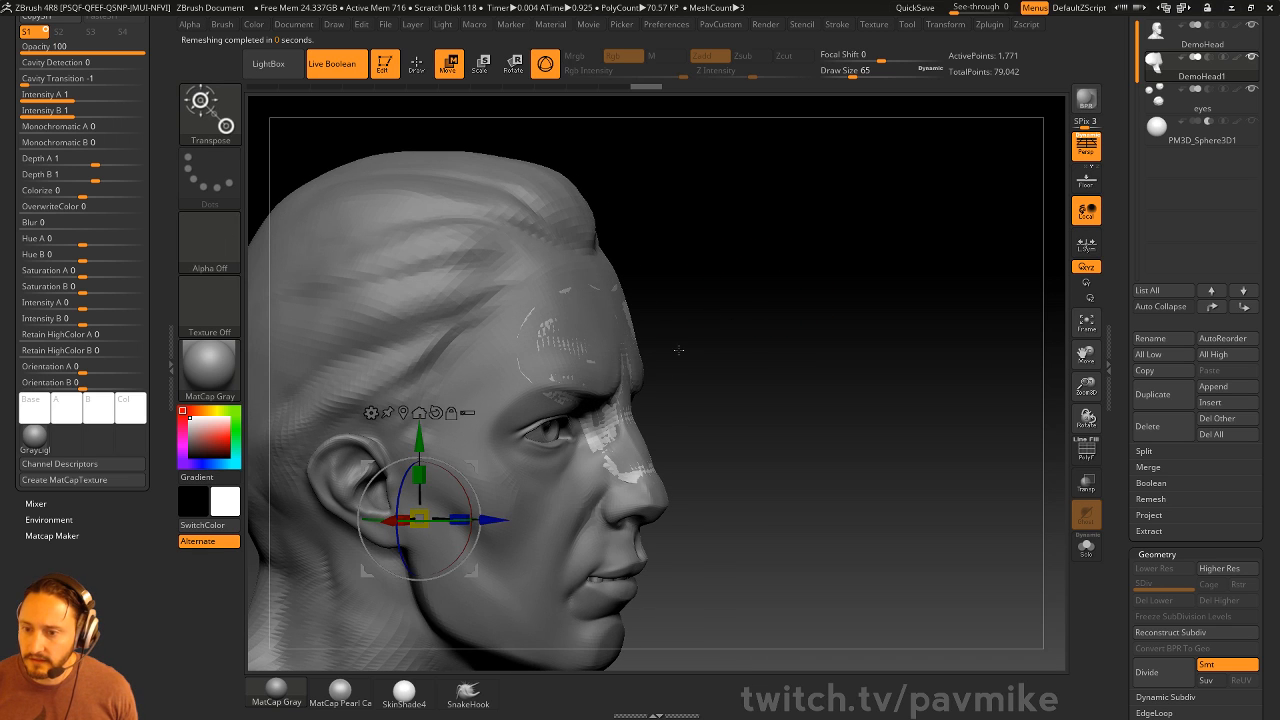
drag(694, 380, 775, 374)
drag(498, 518, 516, 516)
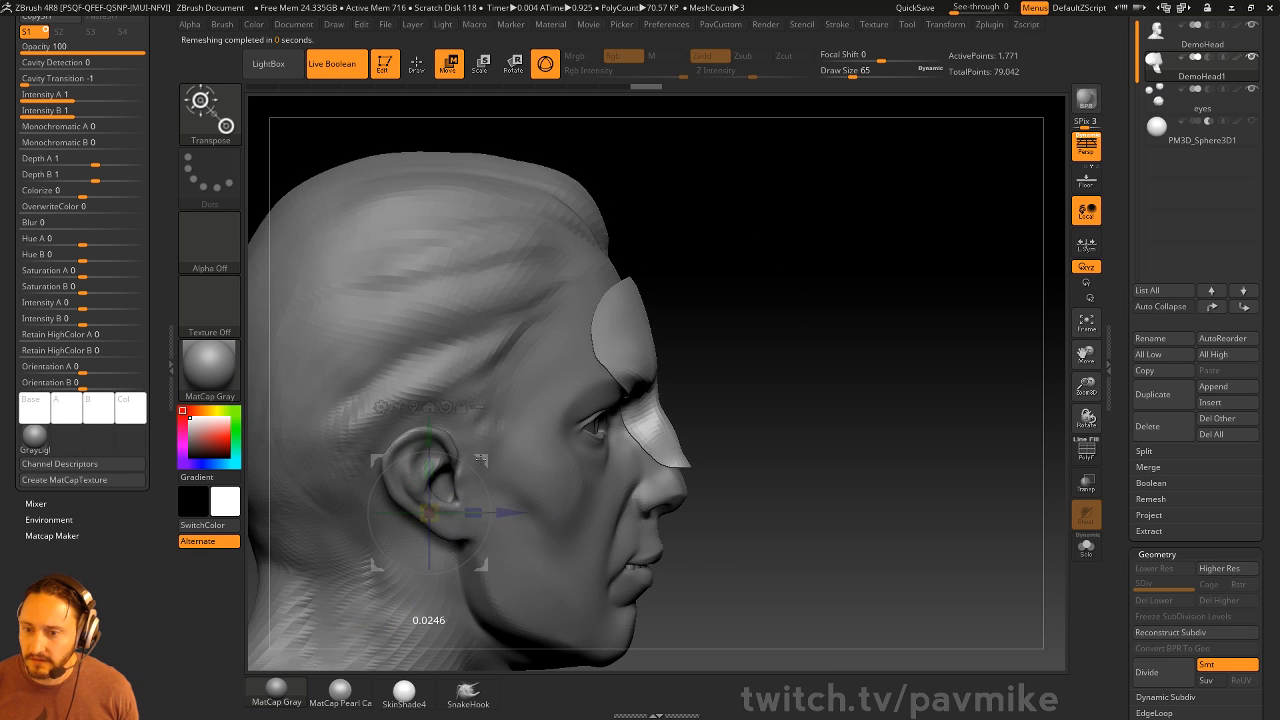
Return to draw mode with a draw size of 14 and ZRemesh the forehead patch again at Half
key(q)
alt+drag(791, 328, 845, 374)
key(s)
click(800, 374)
alt+drag(921, 247, 771, 394)
key(grave)
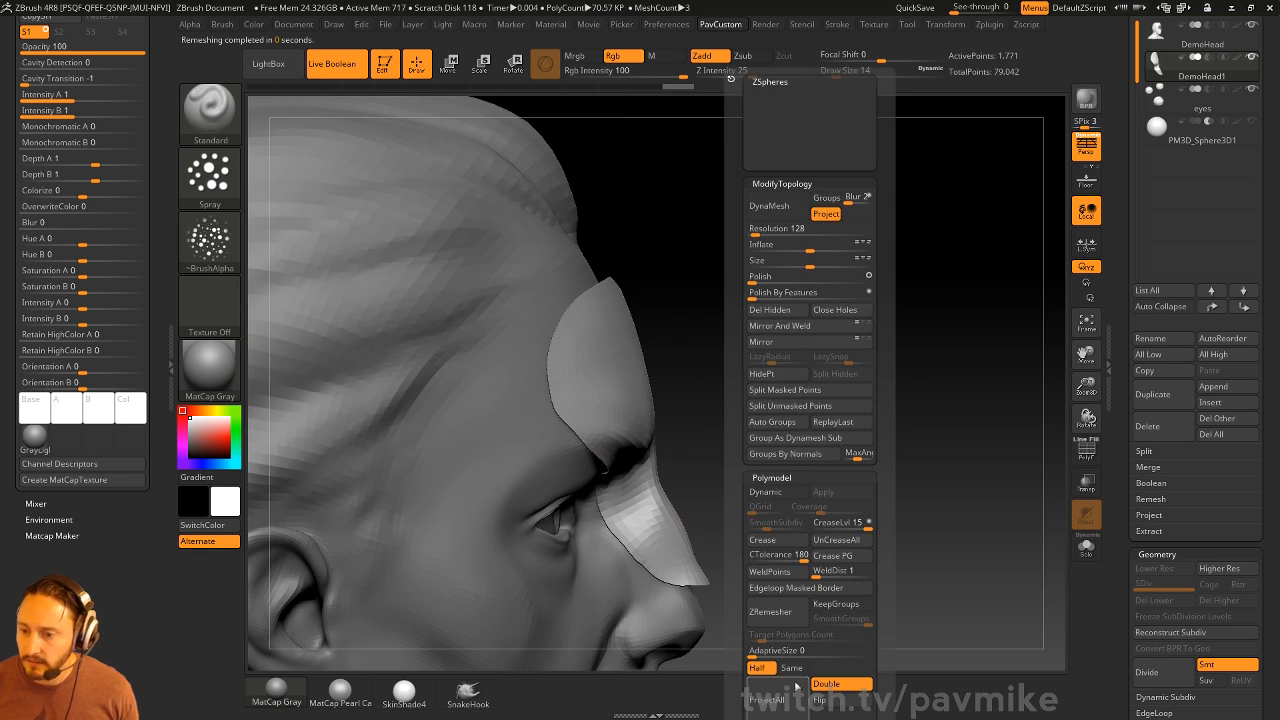
click(772, 612)
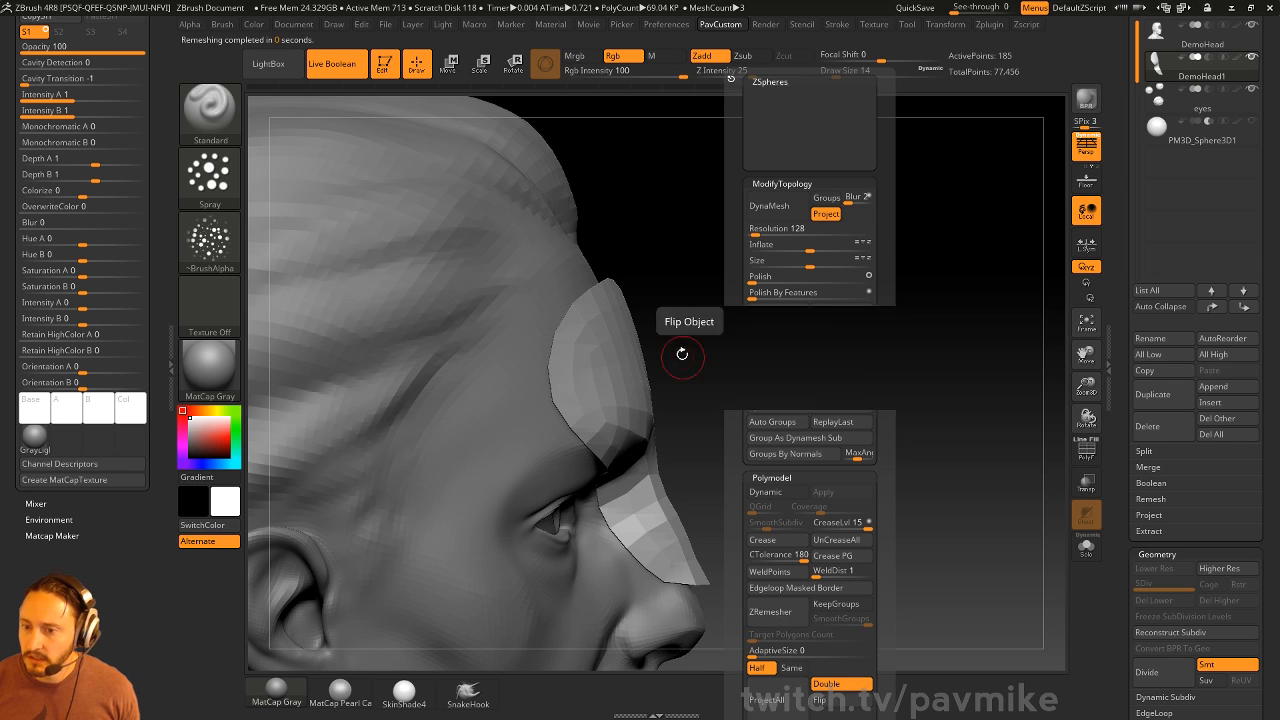
Show the patch's polyframe and give it thickness with the ZModeler QMesh action targeting Polygroup All
drag(800, 378, 764, 384)
click(1090, 456)
key(b)
key(z)
key(m)
key(space)
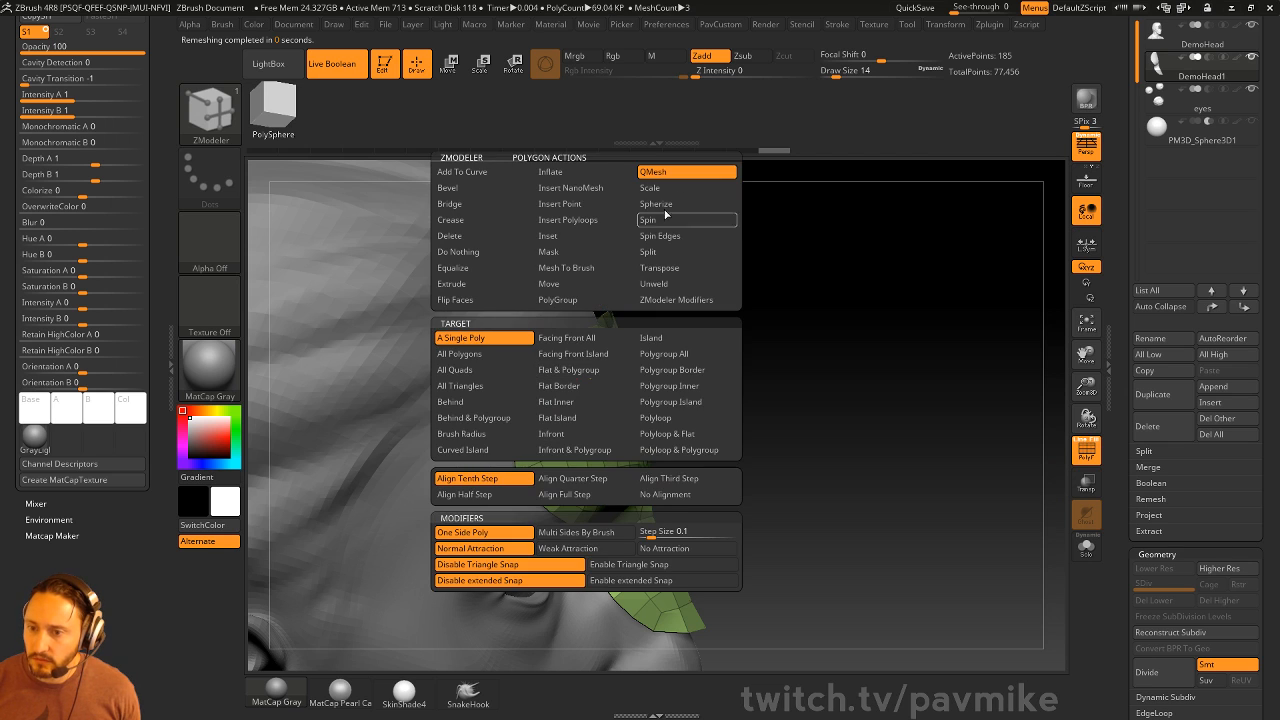
click(672, 355)
drag(560, 379, 534, 380)
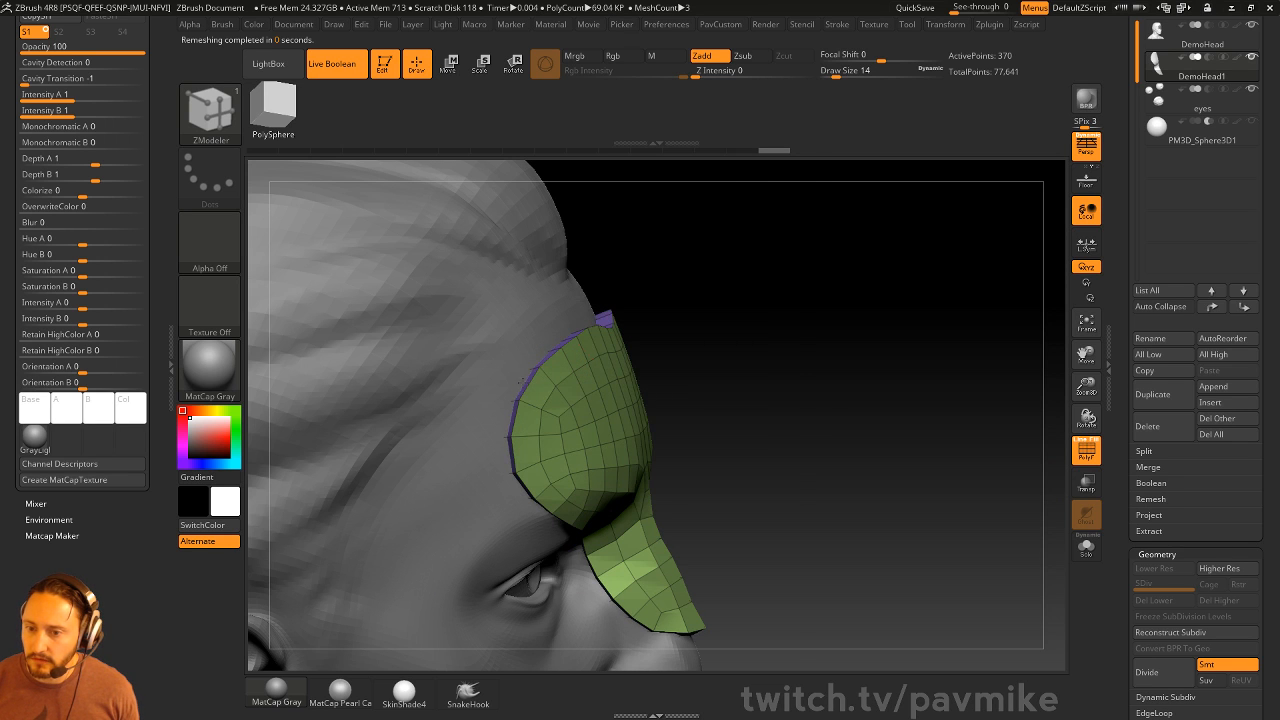
Set the DemoHead1 patch subtool to subtract from the head and turn off its polyframe display
key(1)
click(748, 686)
alt+drag(894, 382, 903, 380)
drag(921, 423, 952, 405)
drag(1116, 290, 1126, 460)
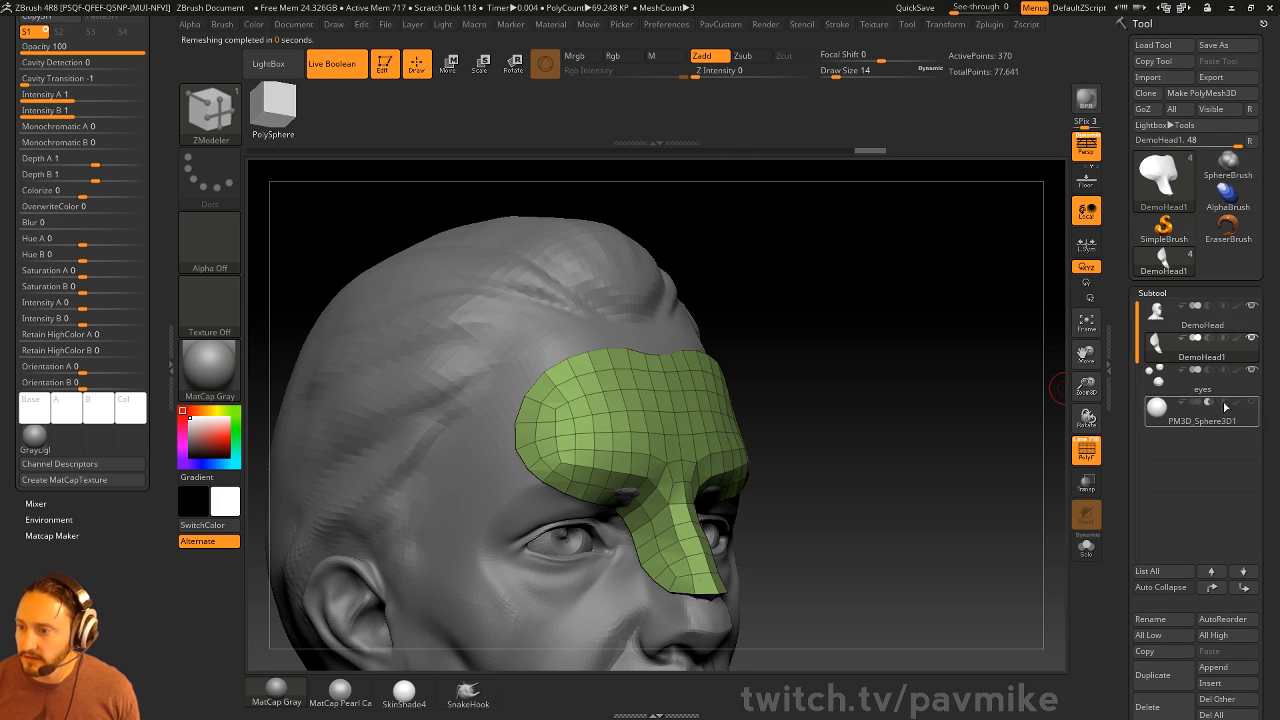
drag(894, 408, 566, 336)
key(shift+f)
Adjust the subtracting patch's position slightly along Z against the face and return to draw mode
key(w)
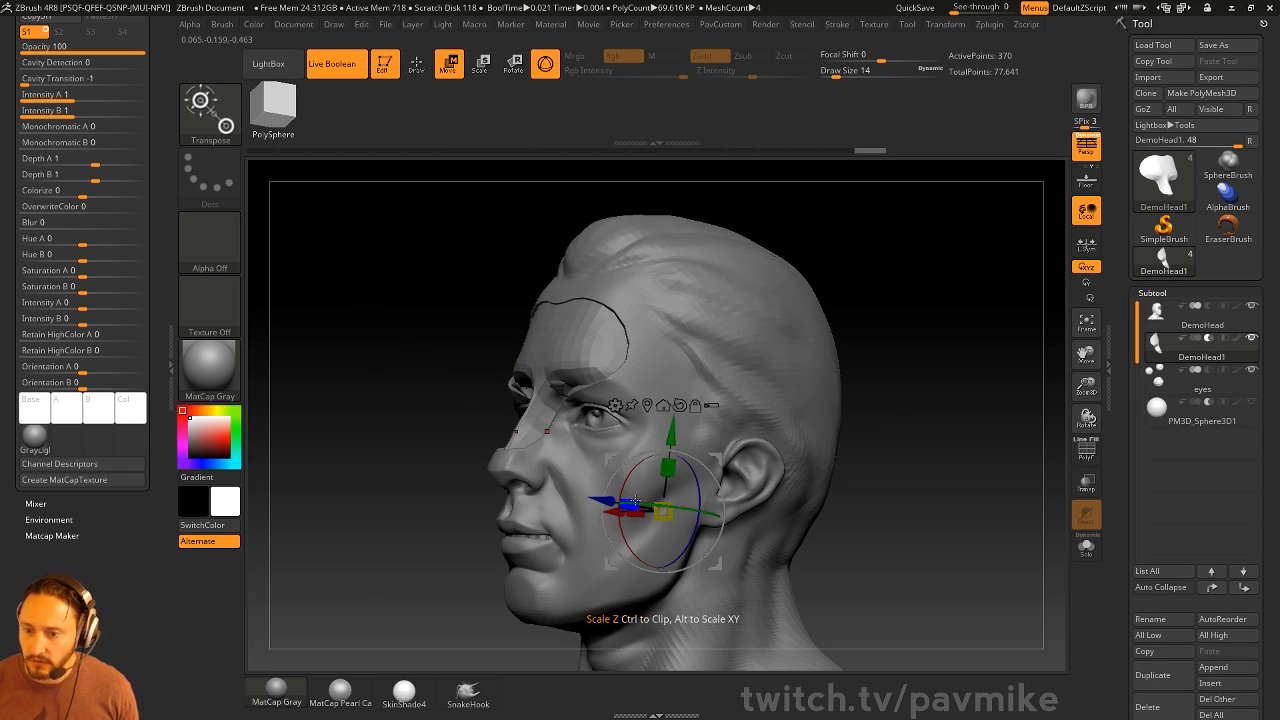
drag(602, 497, 594, 500)
drag(668, 438, 668, 436)
key(q)
mouse_move(912, 360)
mouse_down()
mouse_move(1037, 371)
mouse_move(950, 350)
mouse_up()
Reshape the subtracting patch around the forehead and nose with the Move brush at draw size 154
key(s)
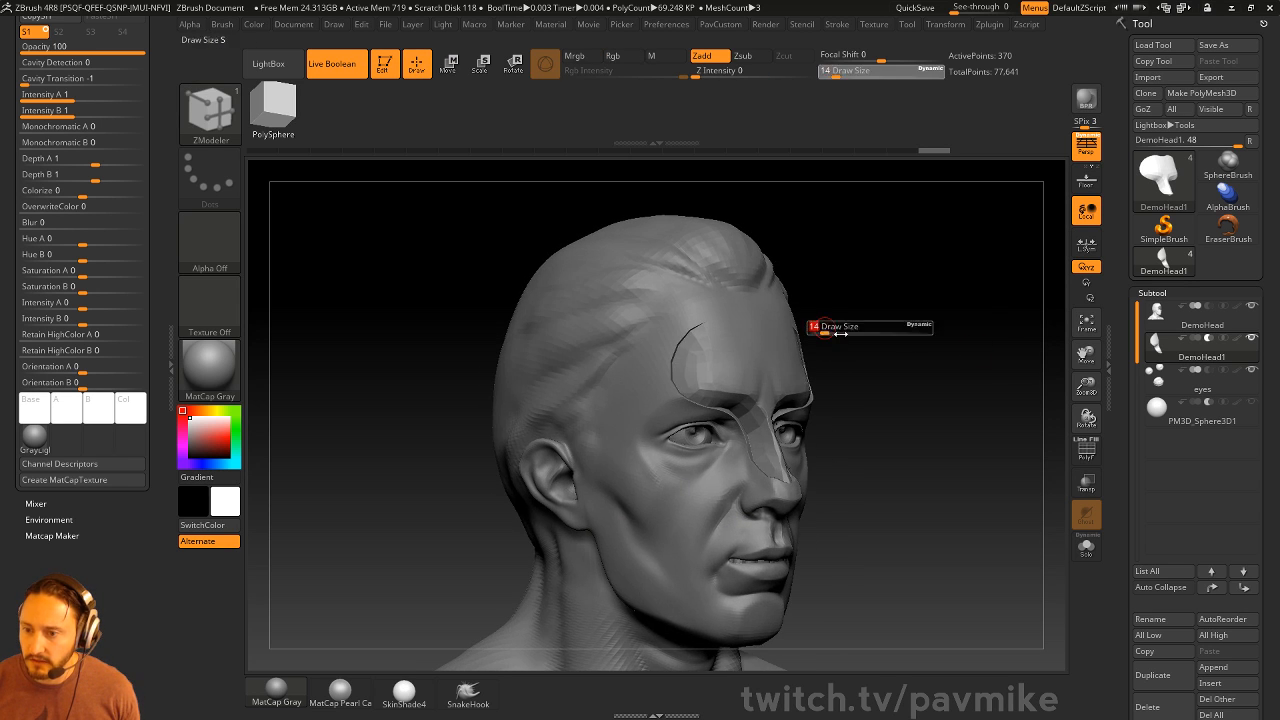
key(b)
key(m)
key(v)
mouse_move(820, 330)
mouse_down()
mouse_move(854, 333)
mouse_move(779, 310)
mouse_up()
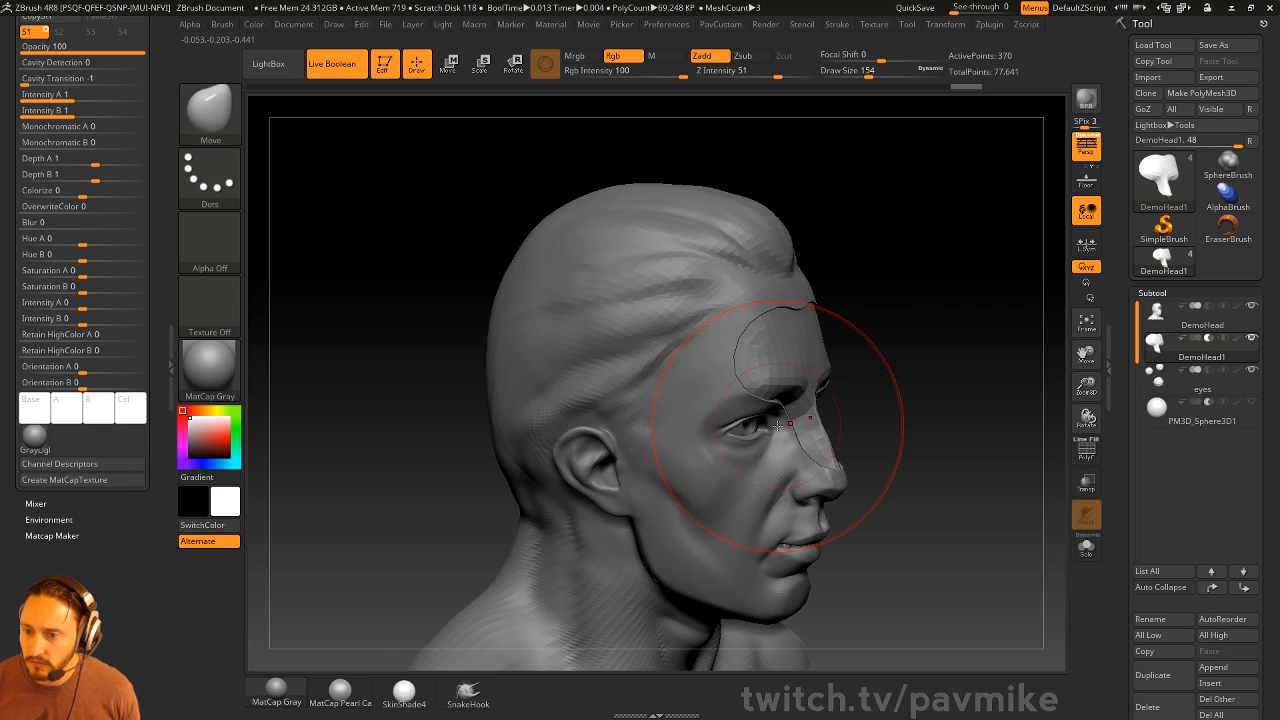
Thicken the patch further using ZModeler QMesh on Polygroup All with a draw size of 59
key(s)
alt+drag(885, 370, 828, 384)
alt+drag(868, 352, 877, 391)
key(b)
key(z)
key(m)
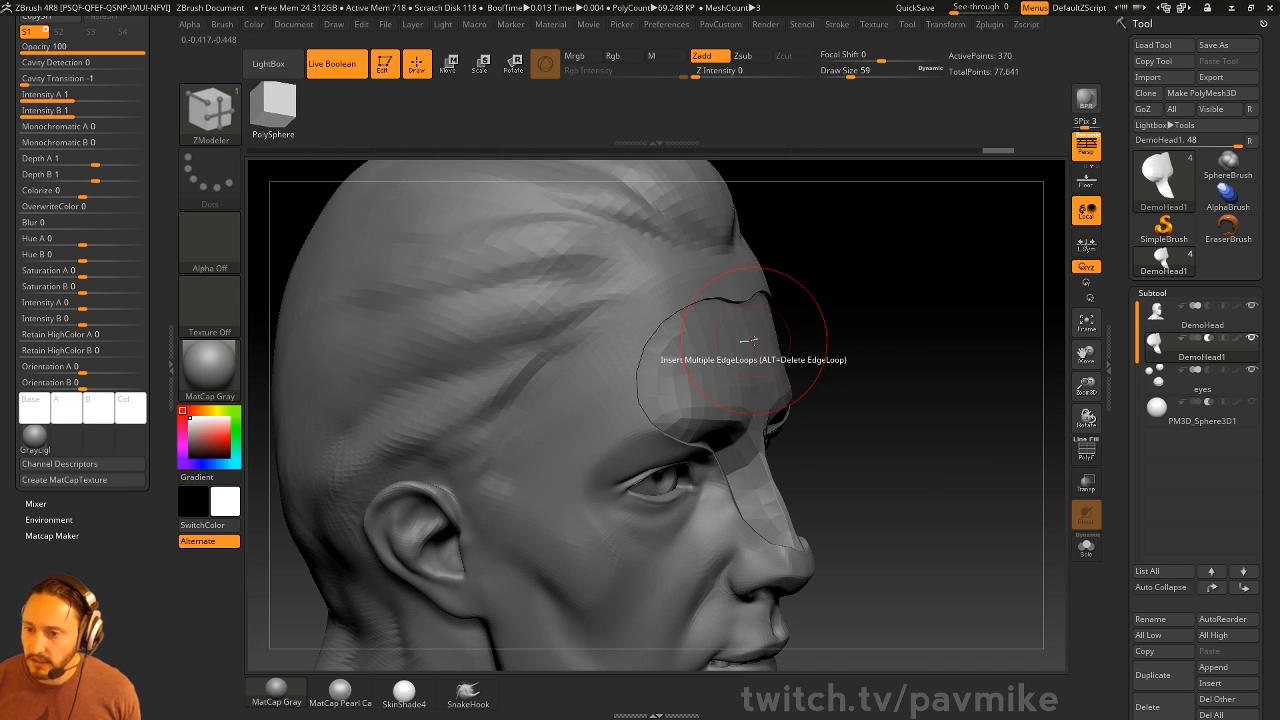
key(space)
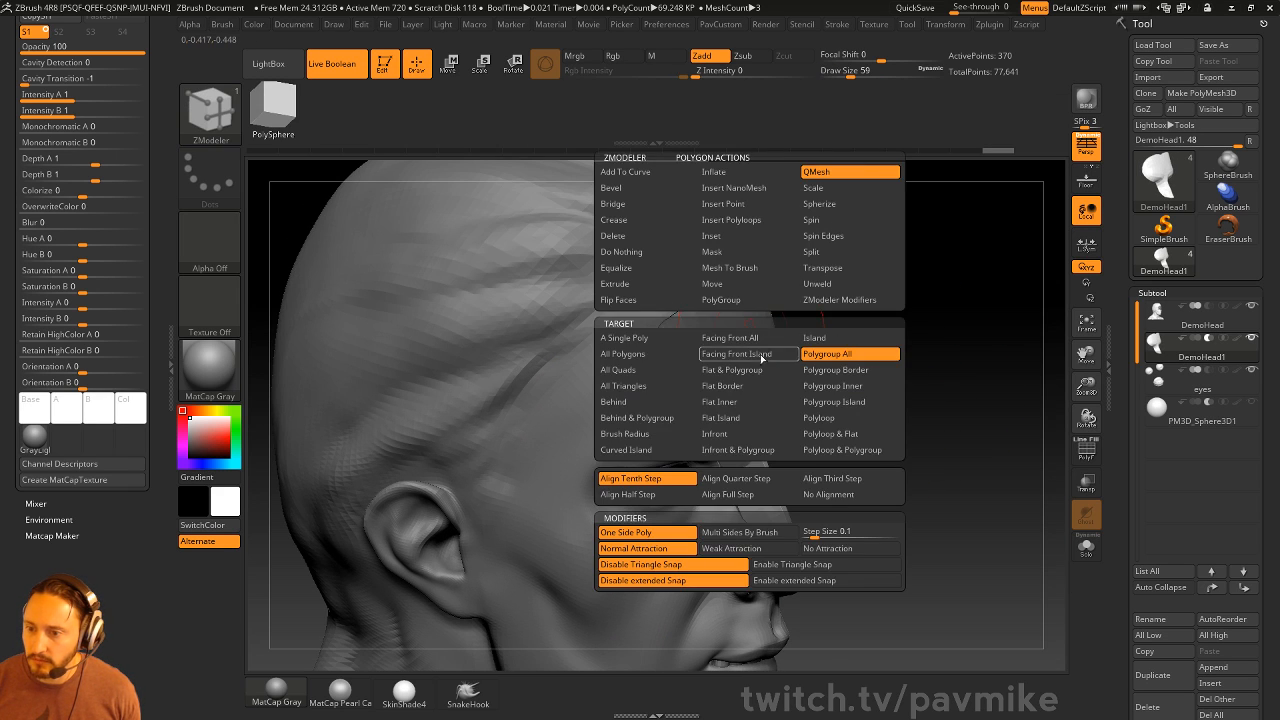
key(shift)
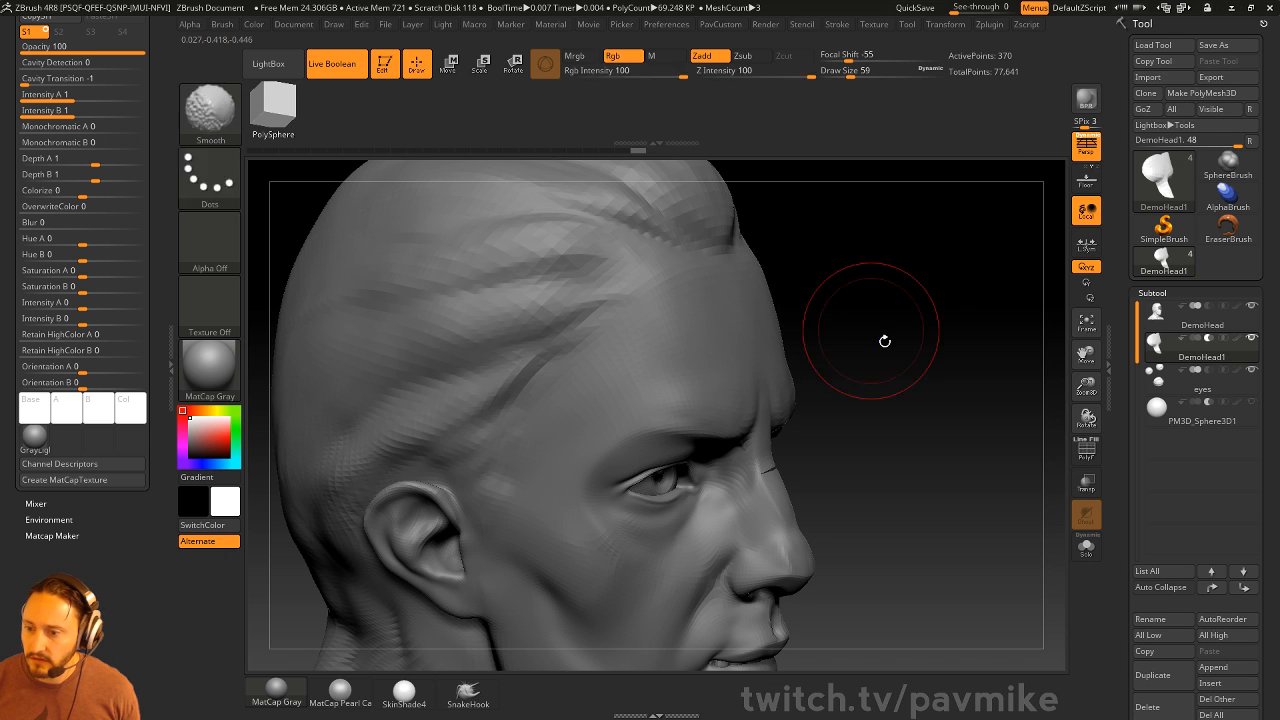
click(1086, 483)
drag(961, 486, 815, 340)
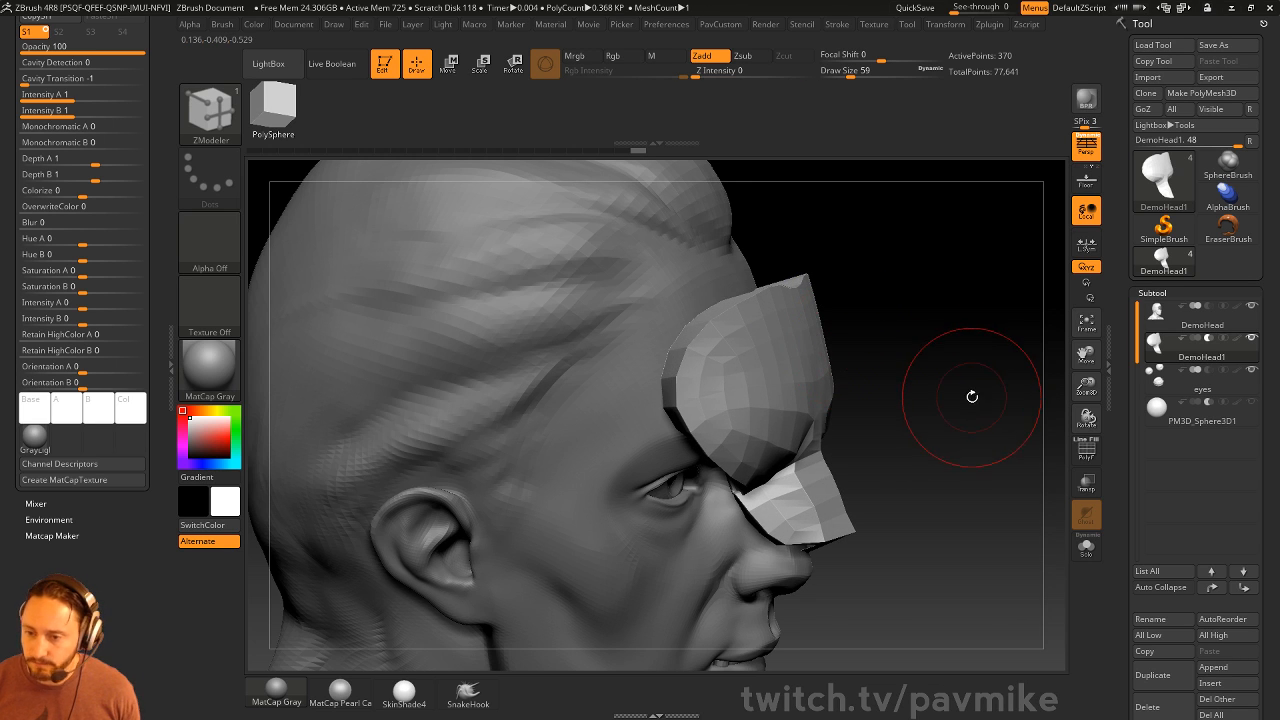
Restore the Live Boolean preview and shift the subtracting patch slightly along Z into the face
drag(971, 397, 963, 357)
key(shift+l)
key(w)
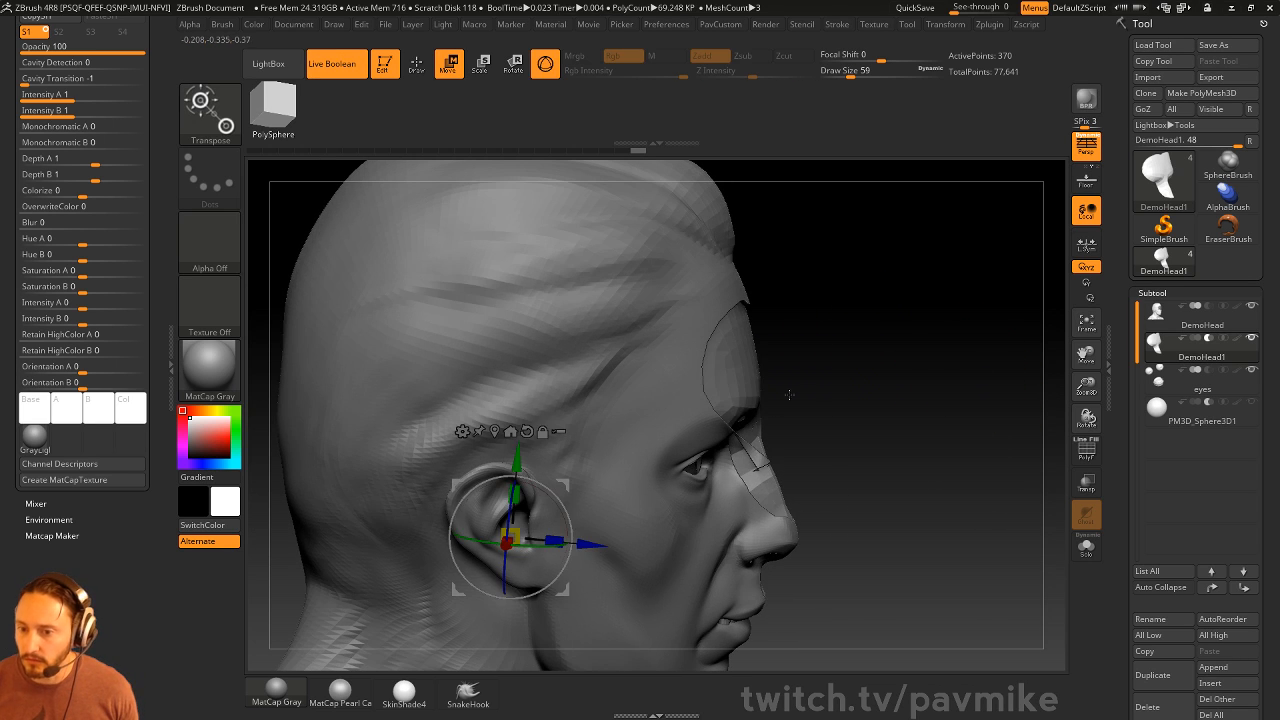
mouse_move(588, 544)
mouse_down()
mouse_move(562, 543)
mouse_move(577, 542)
mouse_up()
drag(821, 425, 857, 403)
key(q)
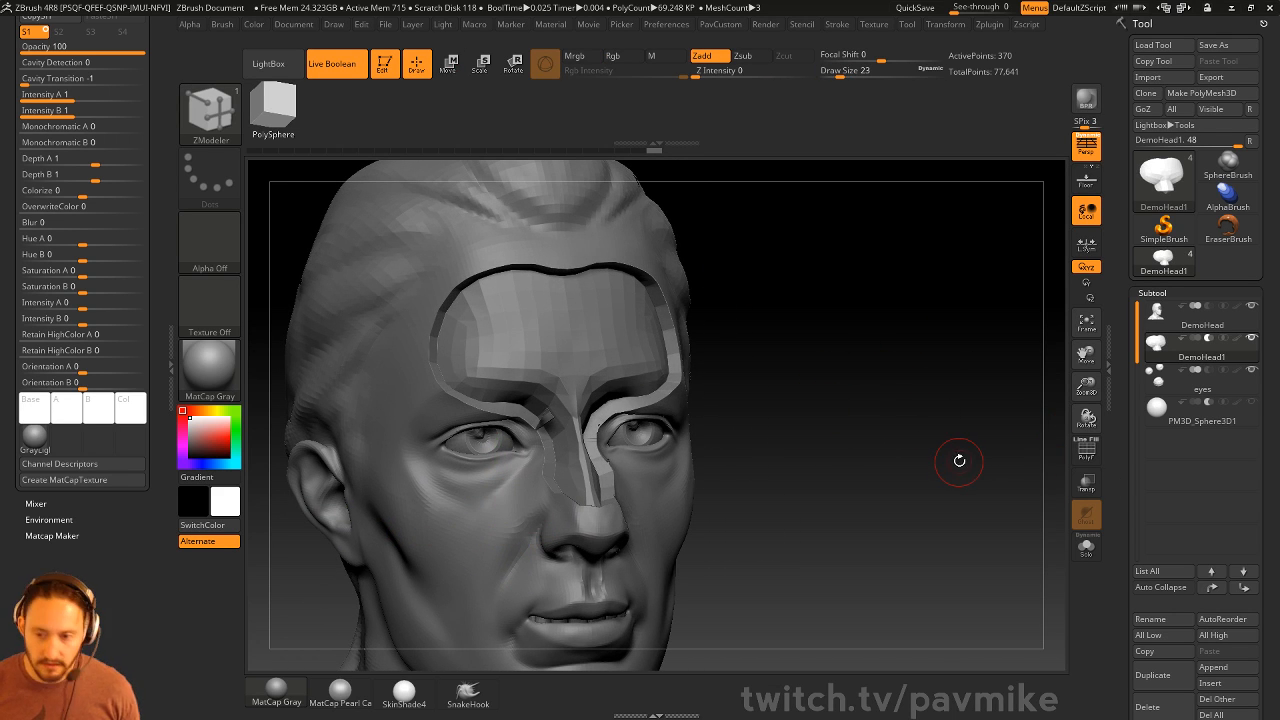
Turn on dynamic subdivision for the subtracting patch to smooth the cut
key(d)
click(666, 242)
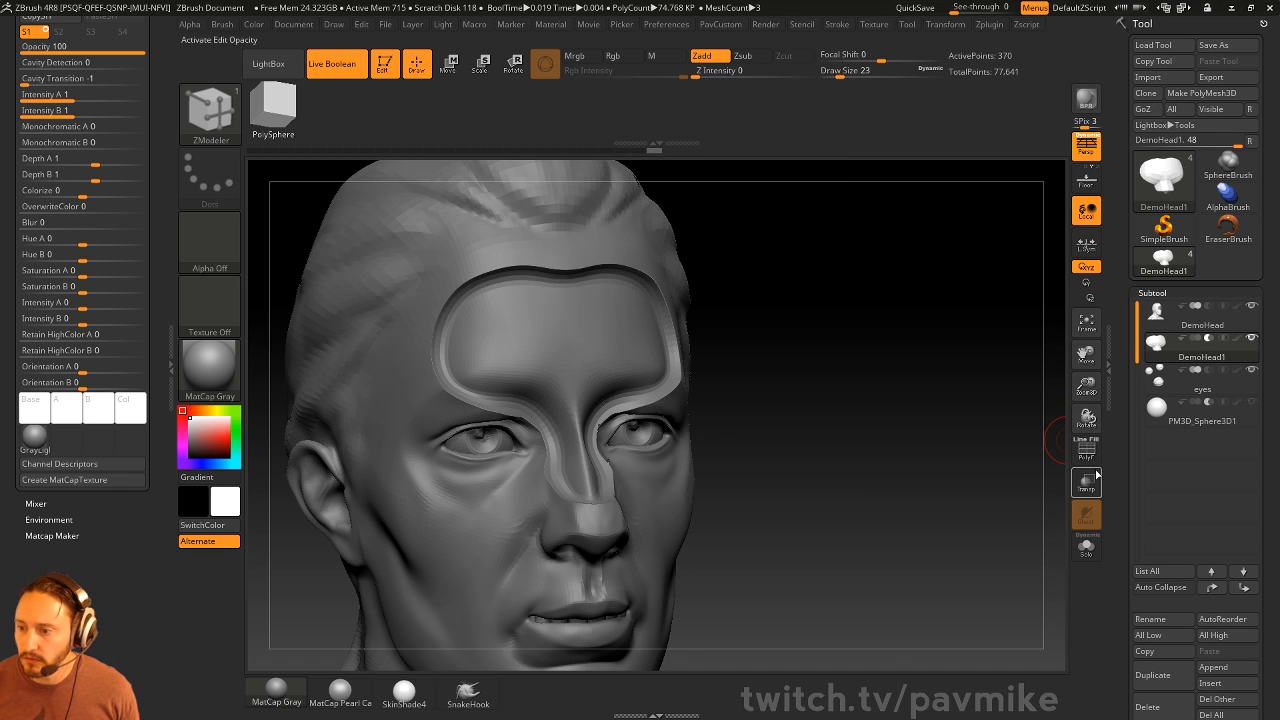
scroll(1139, 244, down, 10)
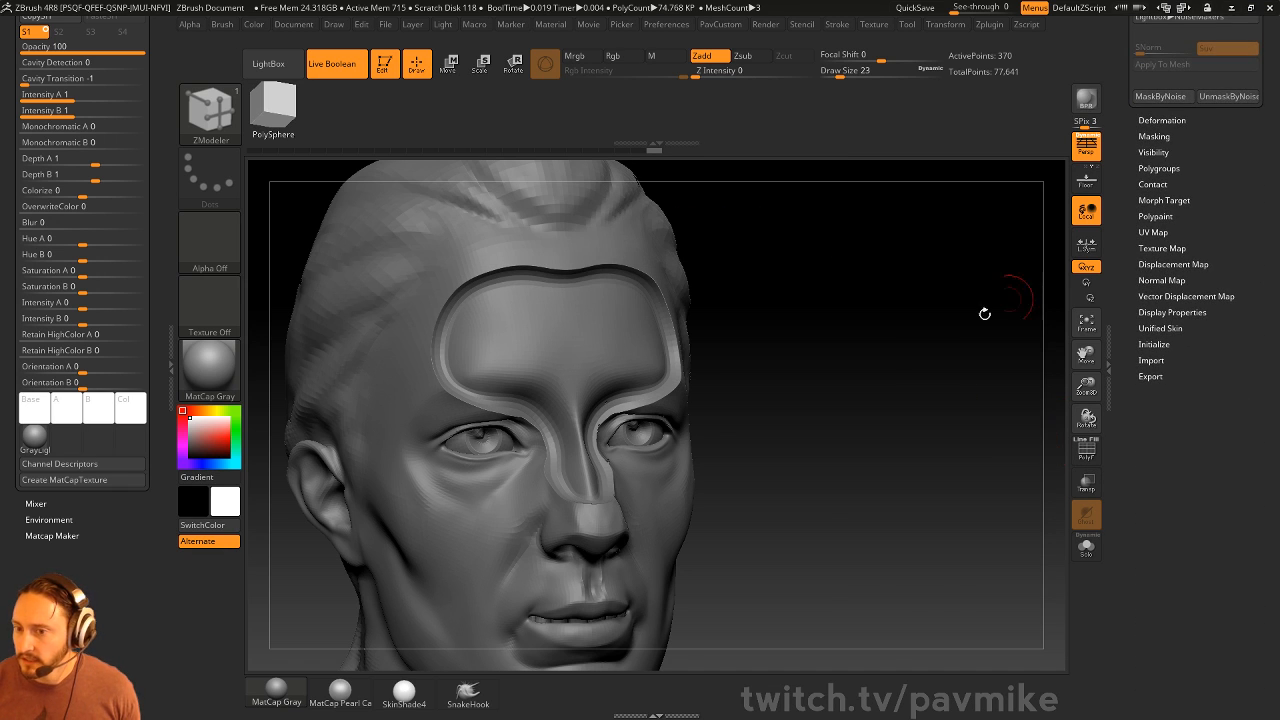
Try creasing the patch by polygroup, and toggle dynamic subdivision off and on to compare
key(grave)
click(938, 555)
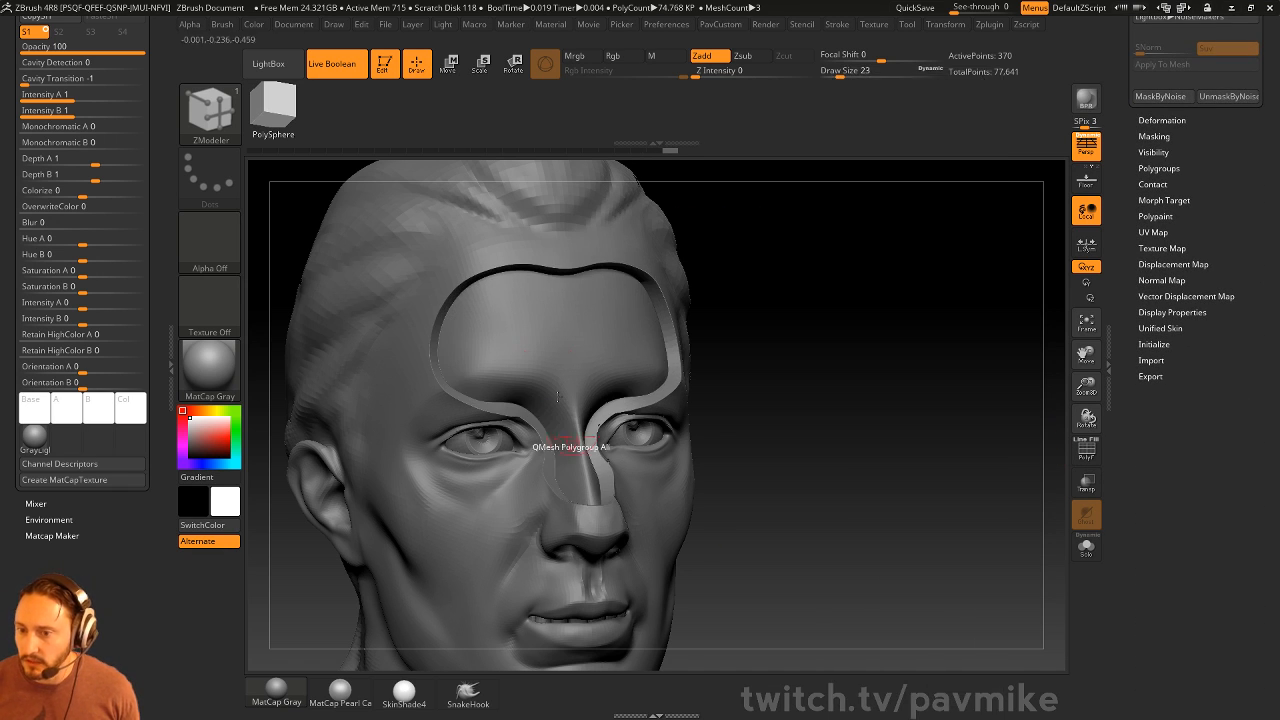
key(shift+d)
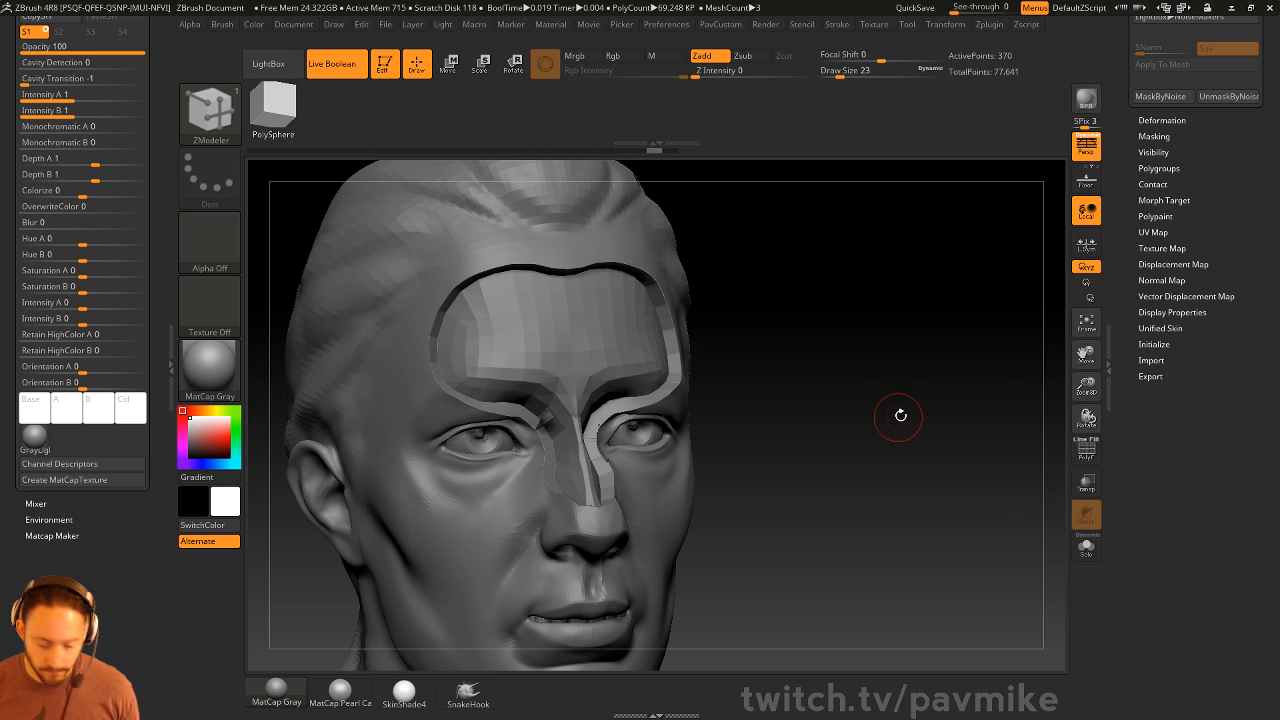
key(d)
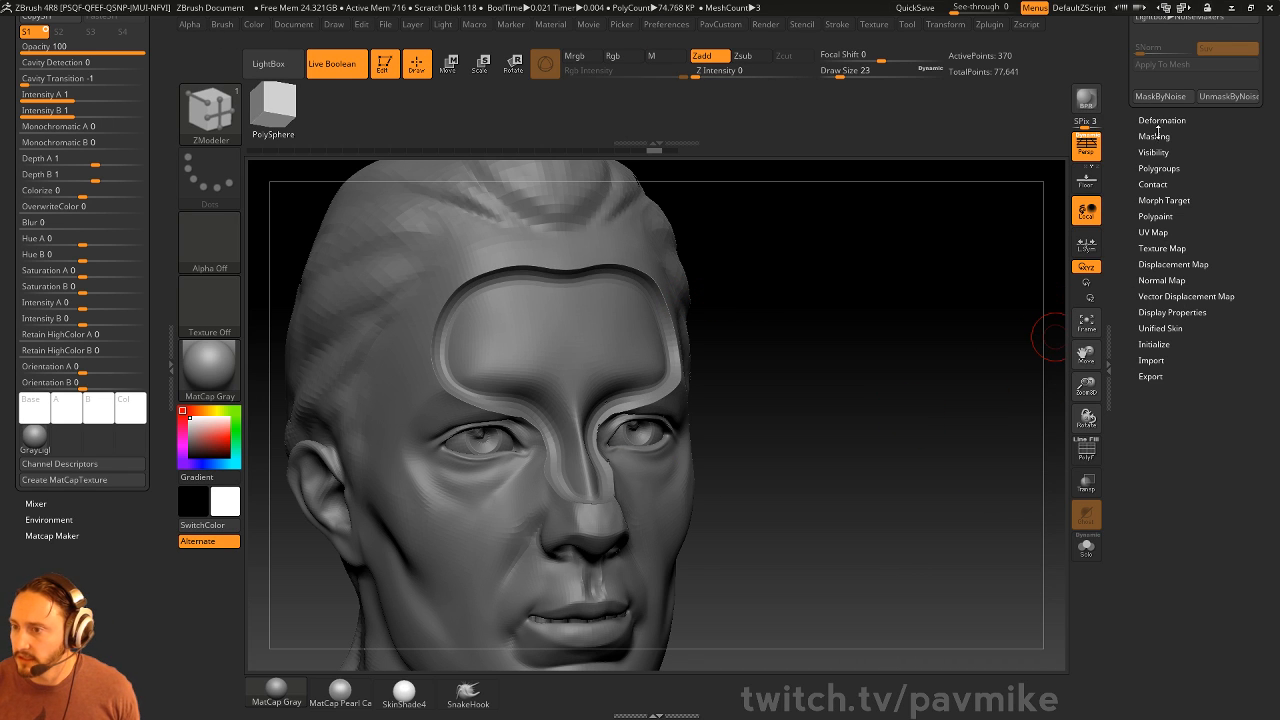
Add 3D surface noise to the patch with a noise scale of about 35.44 and strength -0.00237
drag(1123, 194, 1140, 283)
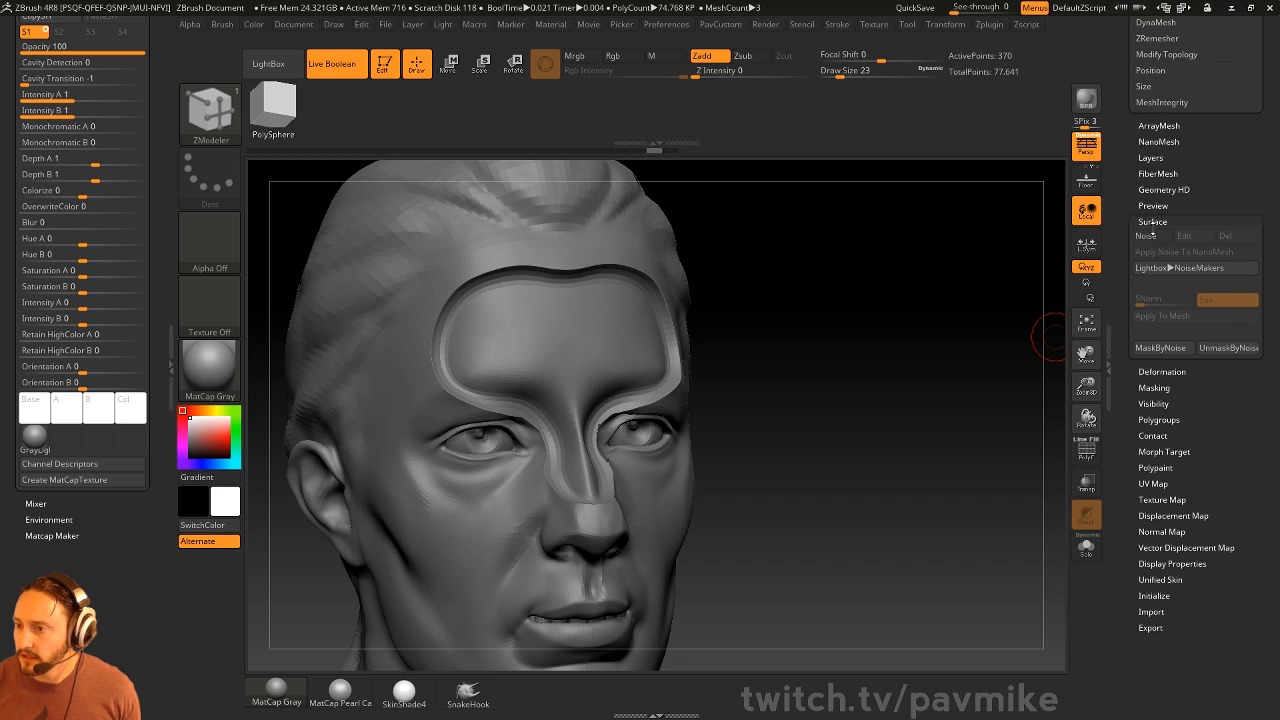
click(1148, 235)
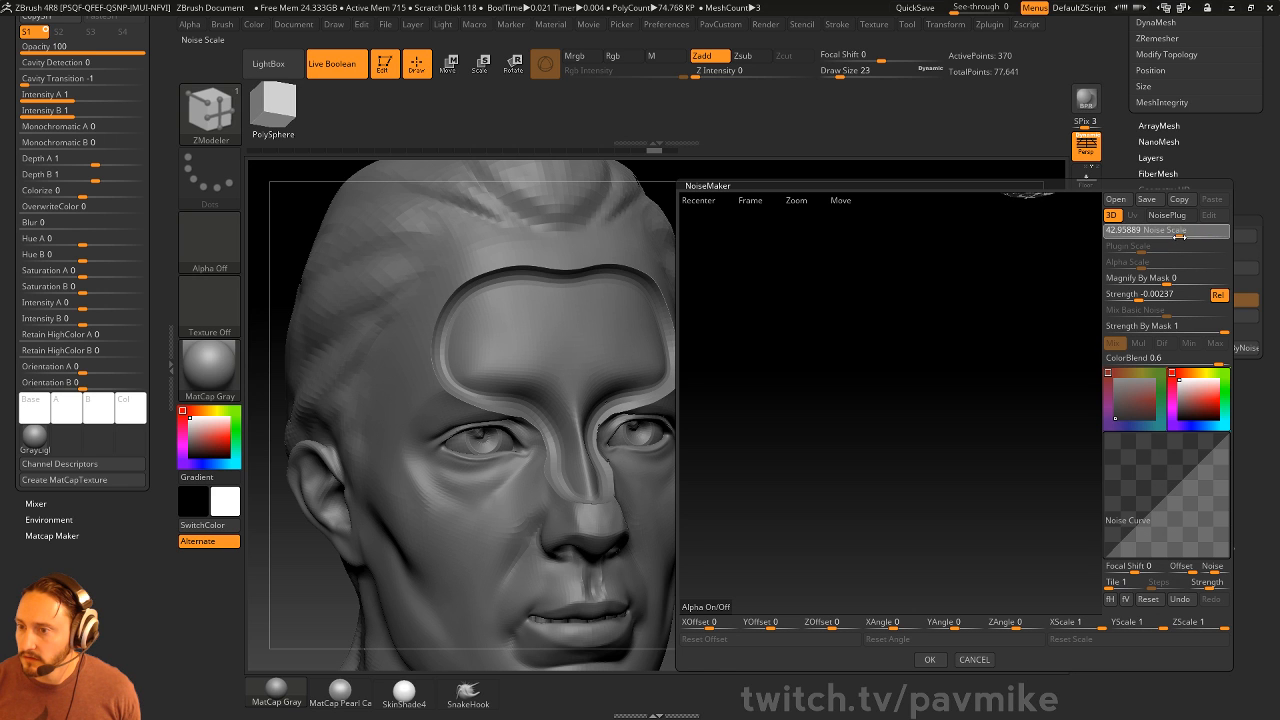
key(Return)
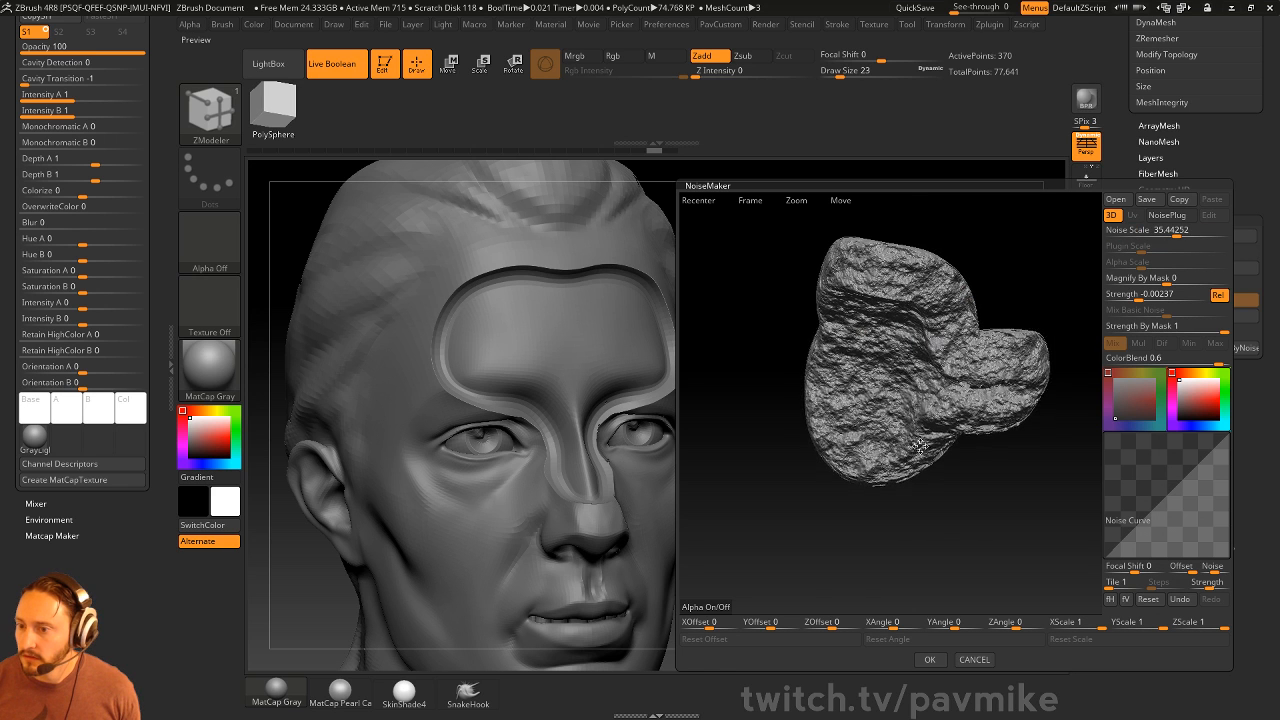
click(930, 659)
Reshape the noisy cut across the forehead and nose using the Move brush at draw size 140
drag(937, 640, 903, 303)
key(w)
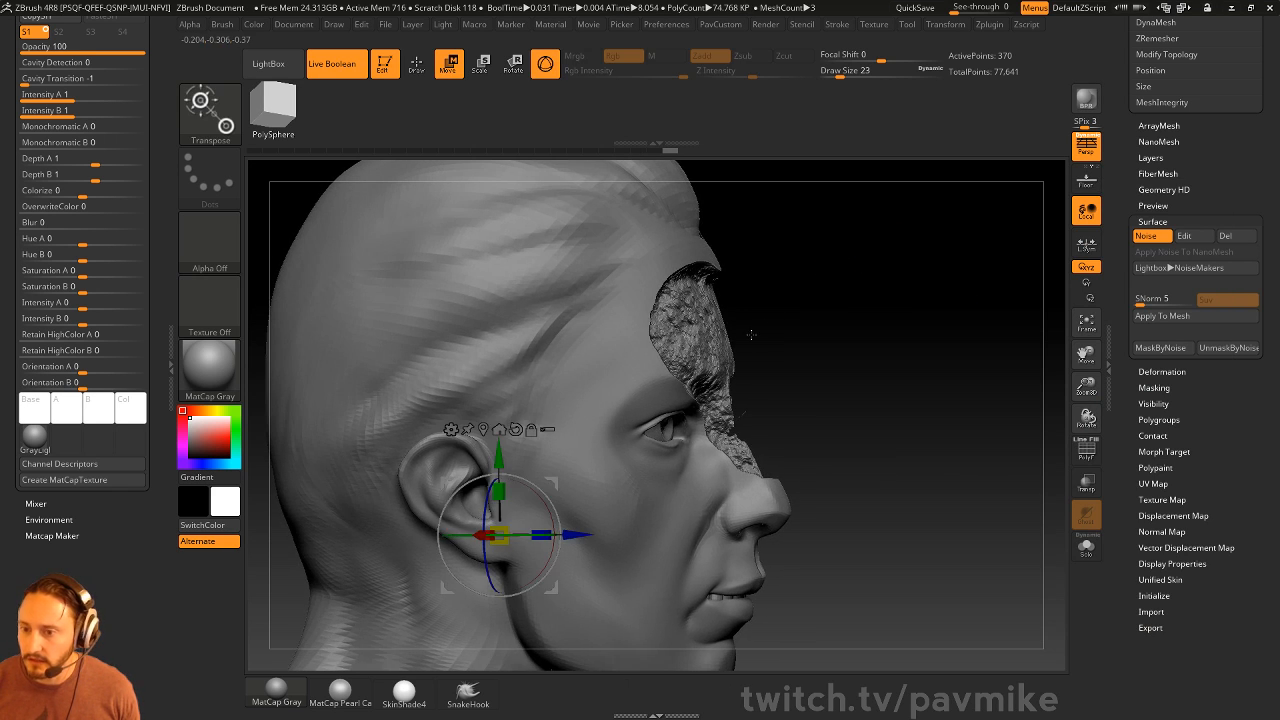
key(q)
key(s)
drag(807, 318, 836, 318)
key(b)
key(m)
key(v)
drag(692, 262, 726, 260)
drag(760, 446, 774, 452)
key(s)
click(766, 463)
mouse_move(806, 290)
mouse_down()
mouse_move(828, 275)
mouse_move(650, 290)
mouse_move(626, 277)
mouse_move(700, 292)
mouse_up()
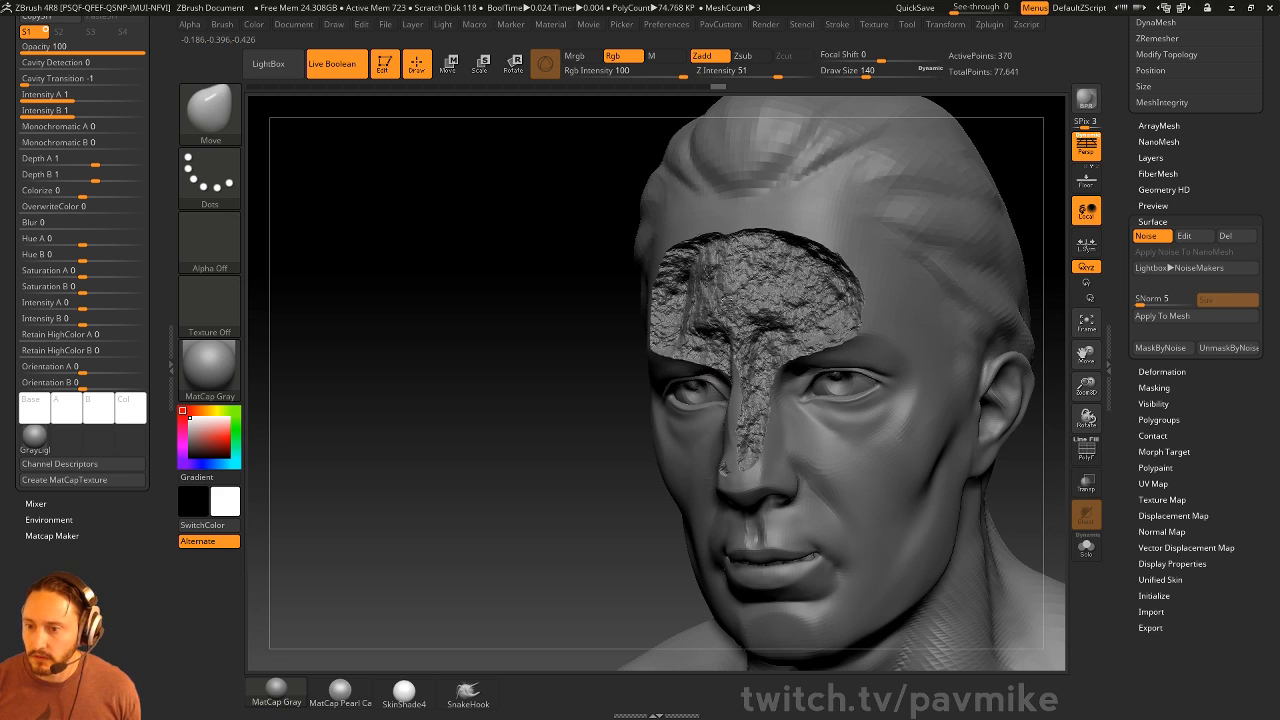
Sculpt inside the noisy forehead cut with the Clay brush, reducing the draw size from 94 to 51
drag(585, 305, 849, 283)
key(b)
key(c)
key(l)
mouse_move(871, 240)
mouse_down()
mouse_move(756, 294)
mouse_move(792, 296)
mouse_move(790, 310)
mouse_move(722, 262)
mouse_move(745, 285)
mouse_move(722, 288)
mouse_move(722, 306)
mouse_move(748, 352)
mouse_up()
key(s)
click(734, 304)
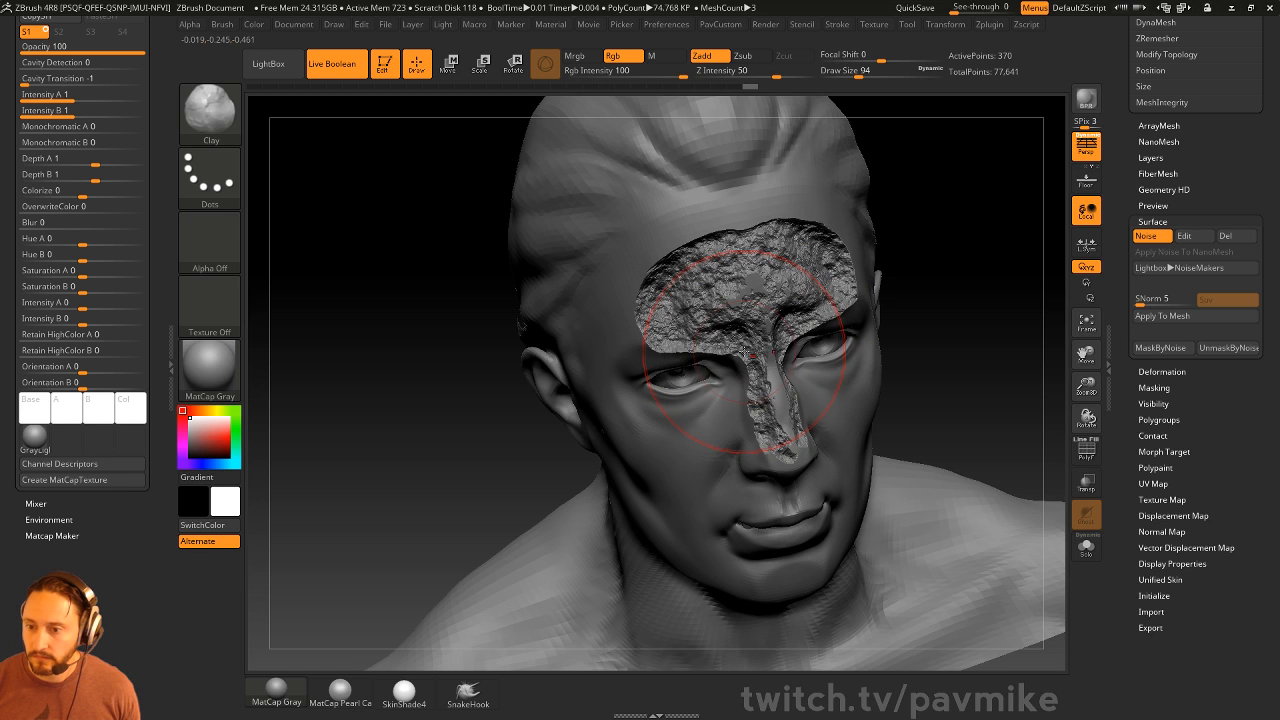
drag(762, 300, 848, 284)
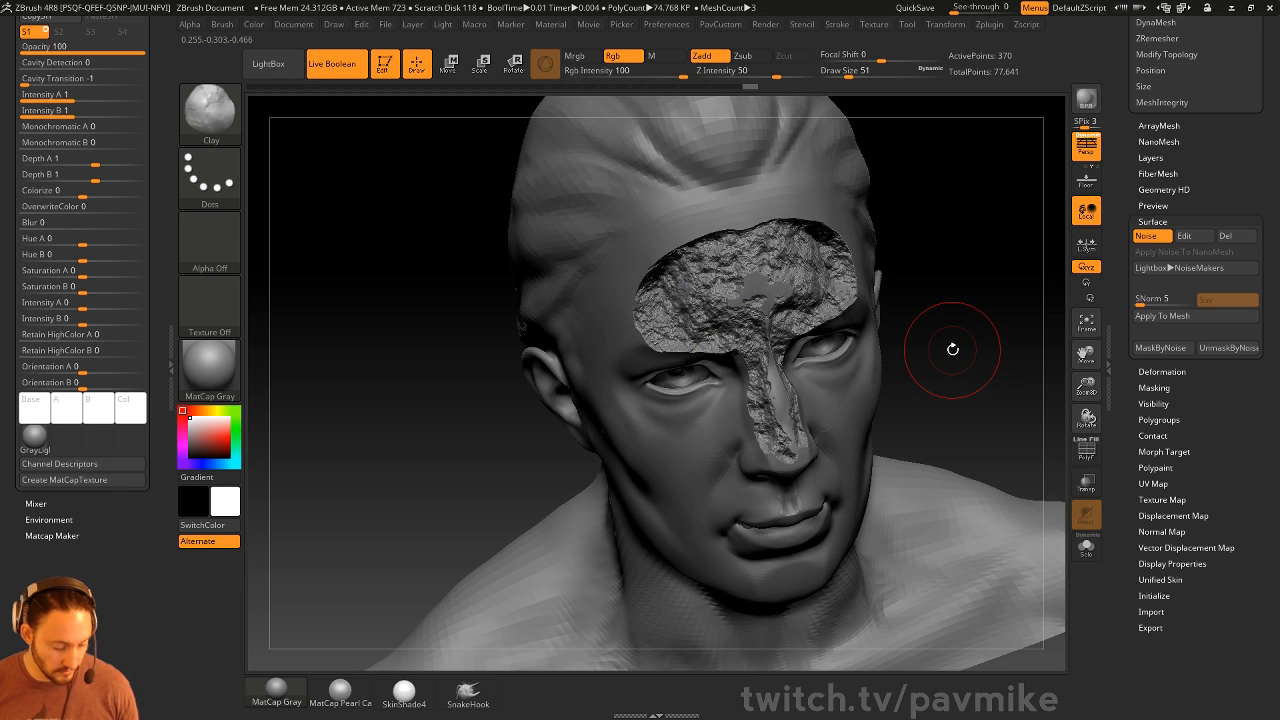
Isolate the patch to sculpt it with Clay, turn off its surface noise, and show all subtools again
key(b)
drag(948, 349, 892, 291)
click(1080, 547)
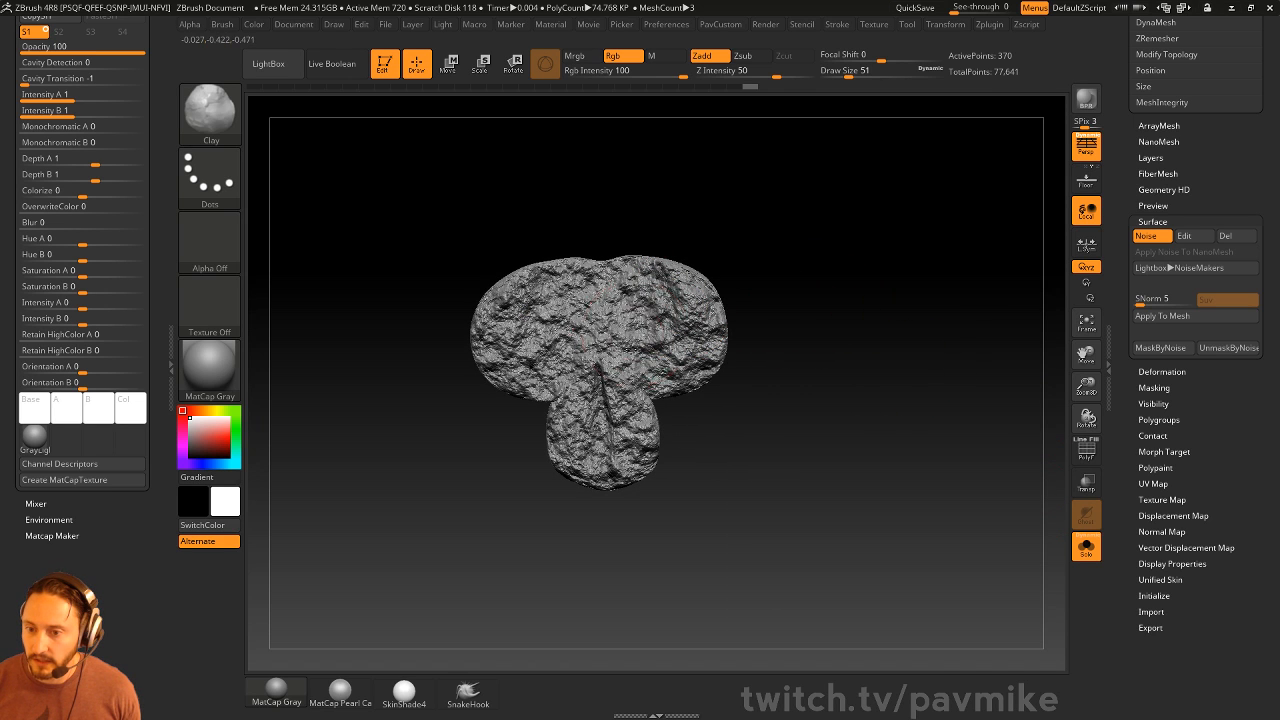
drag(616, 349, 640, 346)
click(1147, 236)
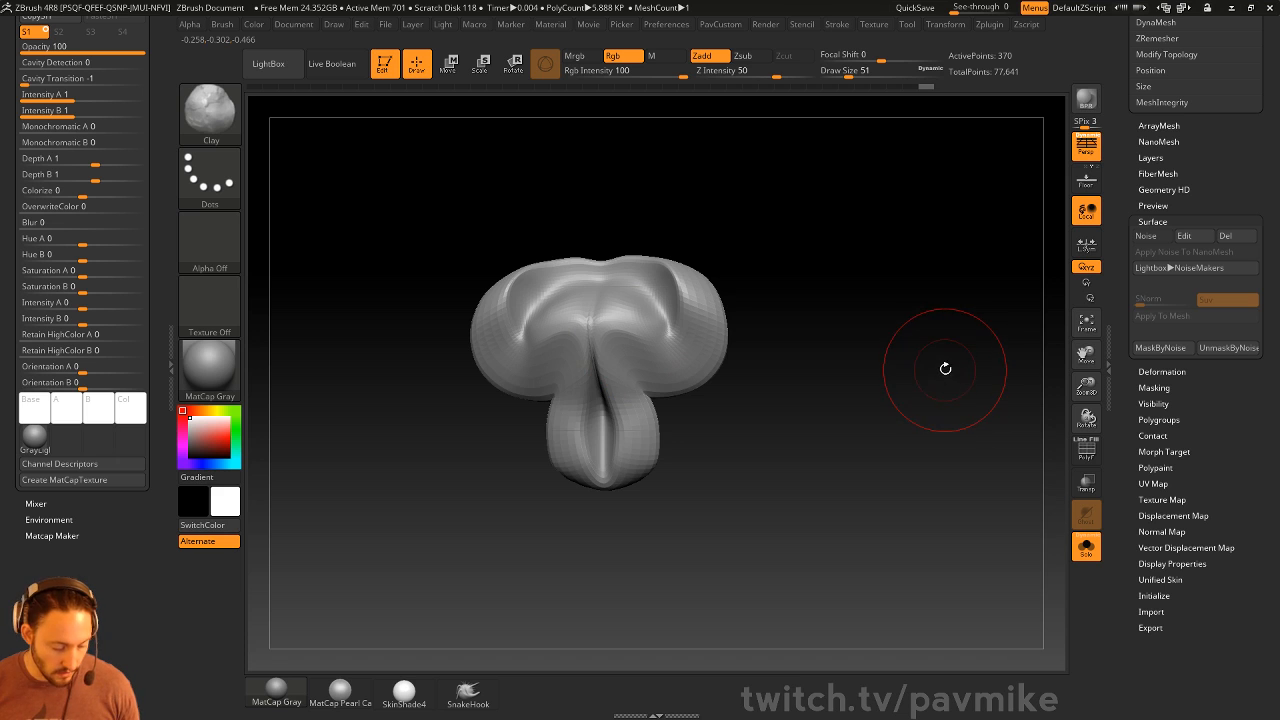
drag(945, 369, 855, 375)
click(1080, 547)
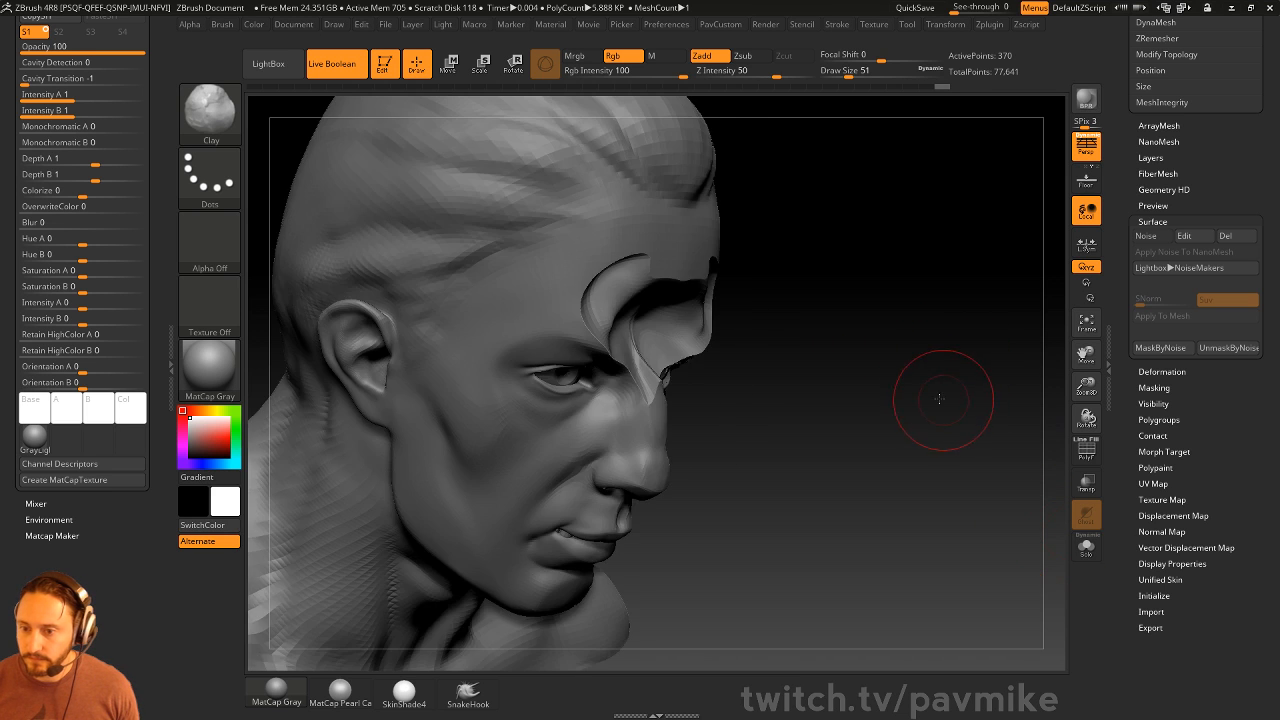
drag(937, 400, 1020, 395)
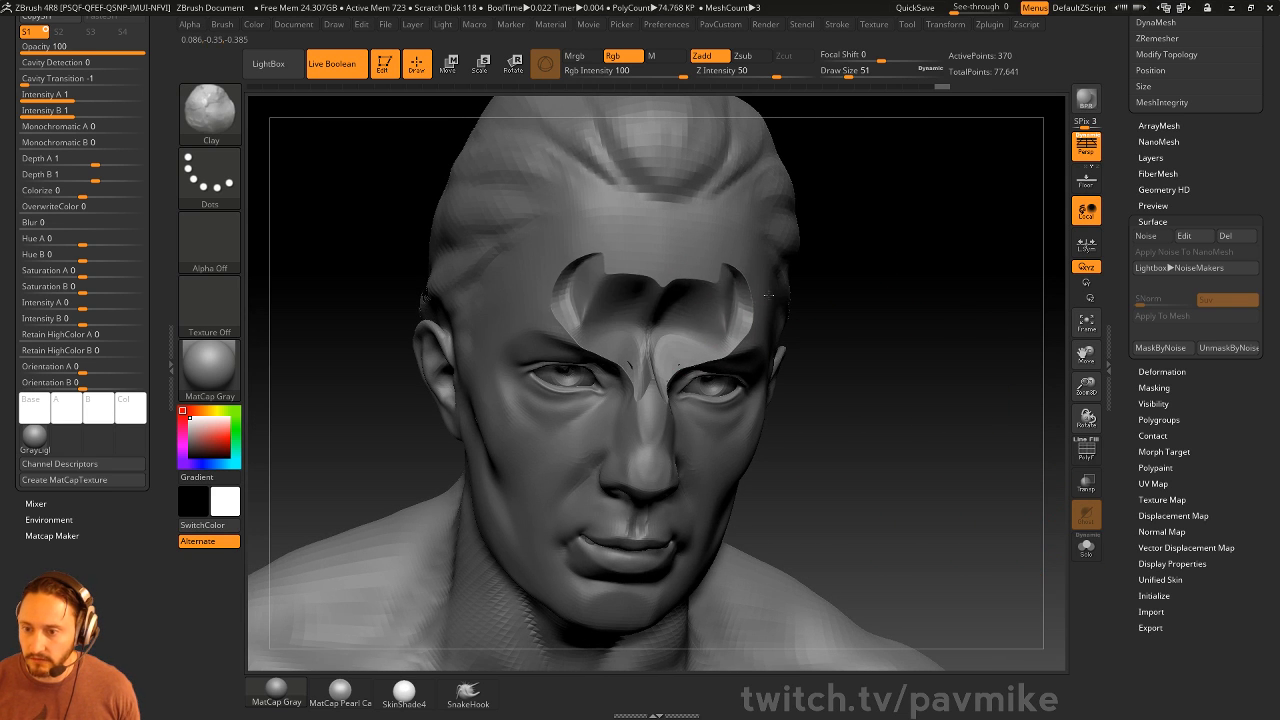
Pull the upper part of the subtracting patch upward over the forehead with the Move brush at draw size 108
key(b)
key(m)
key(v)
drag(738, 275, 754, 160)
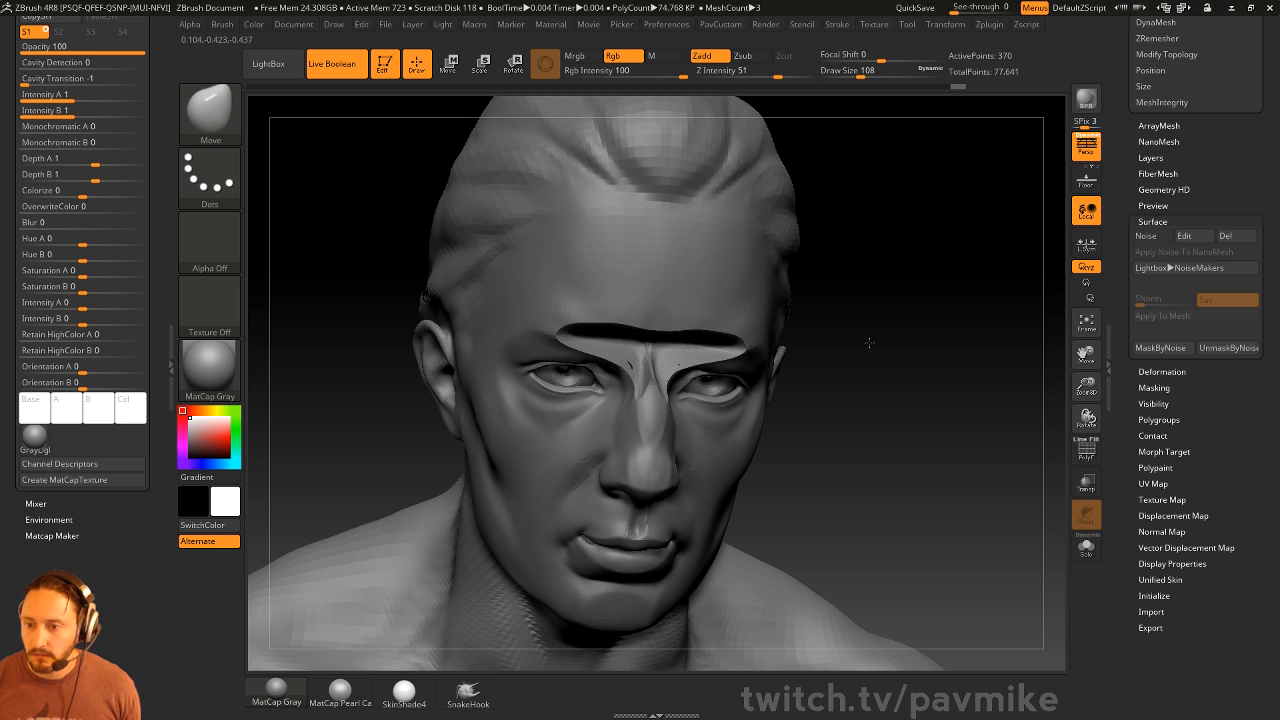
Reduce the draw size to 2 and turn the subtracting patch's surface noise back on
key(s)
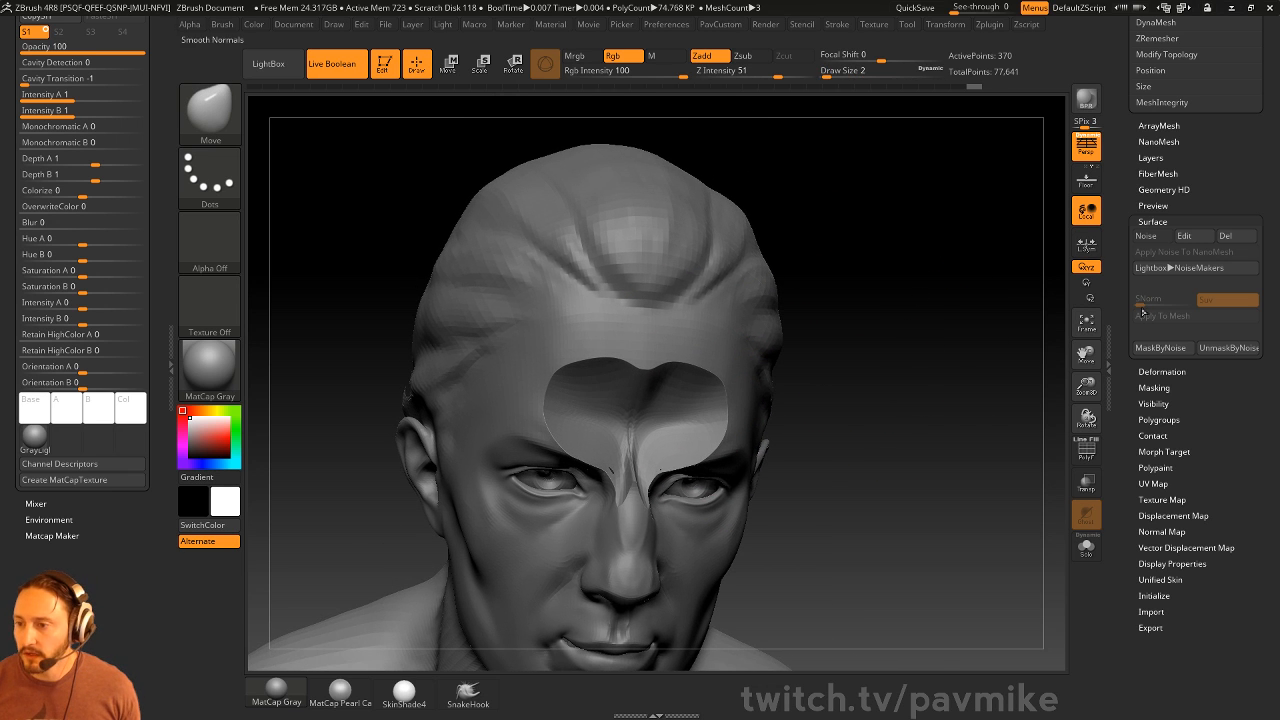
click(1146, 235)
mouse_move(975, 395)
mouse_down()
mouse_move(823, 468)
mouse_move(1006, 399)
mouse_move(834, 430)
mouse_move(991, 397)
mouse_move(982, 408)
mouse_up()
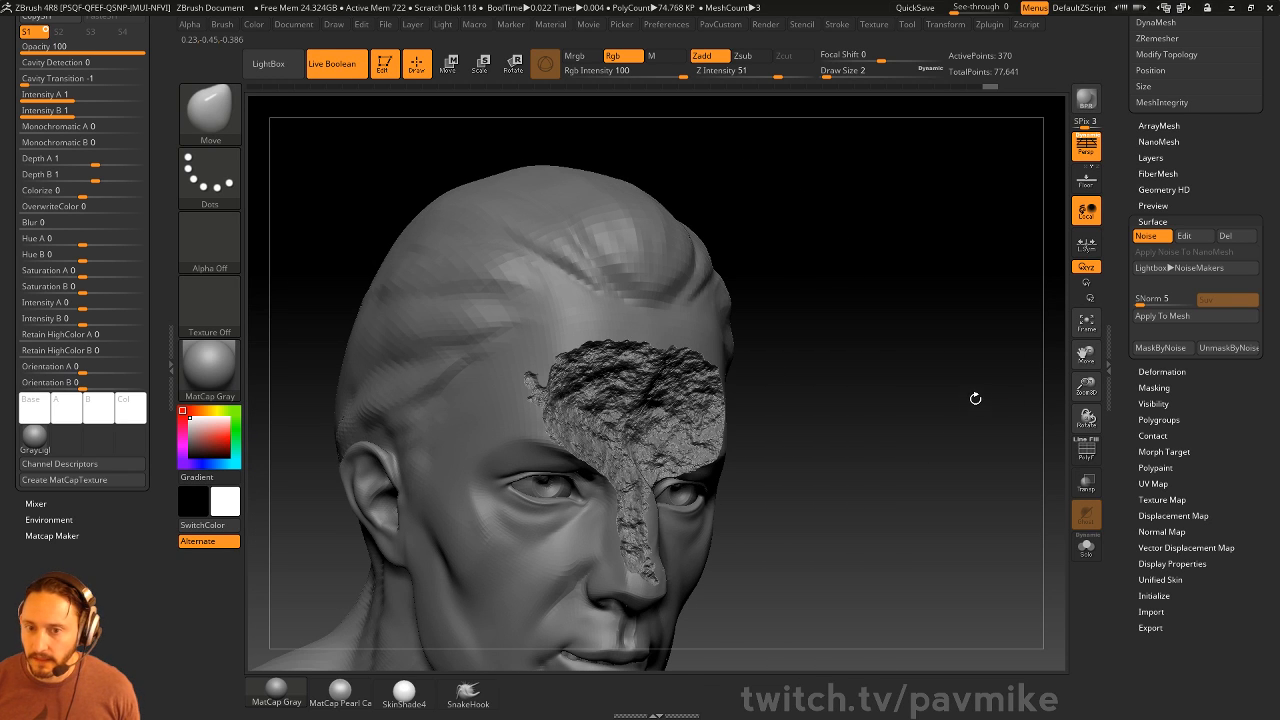
Apply the surface noise permanently to the subtracting patch's mesh
key(ctrl)
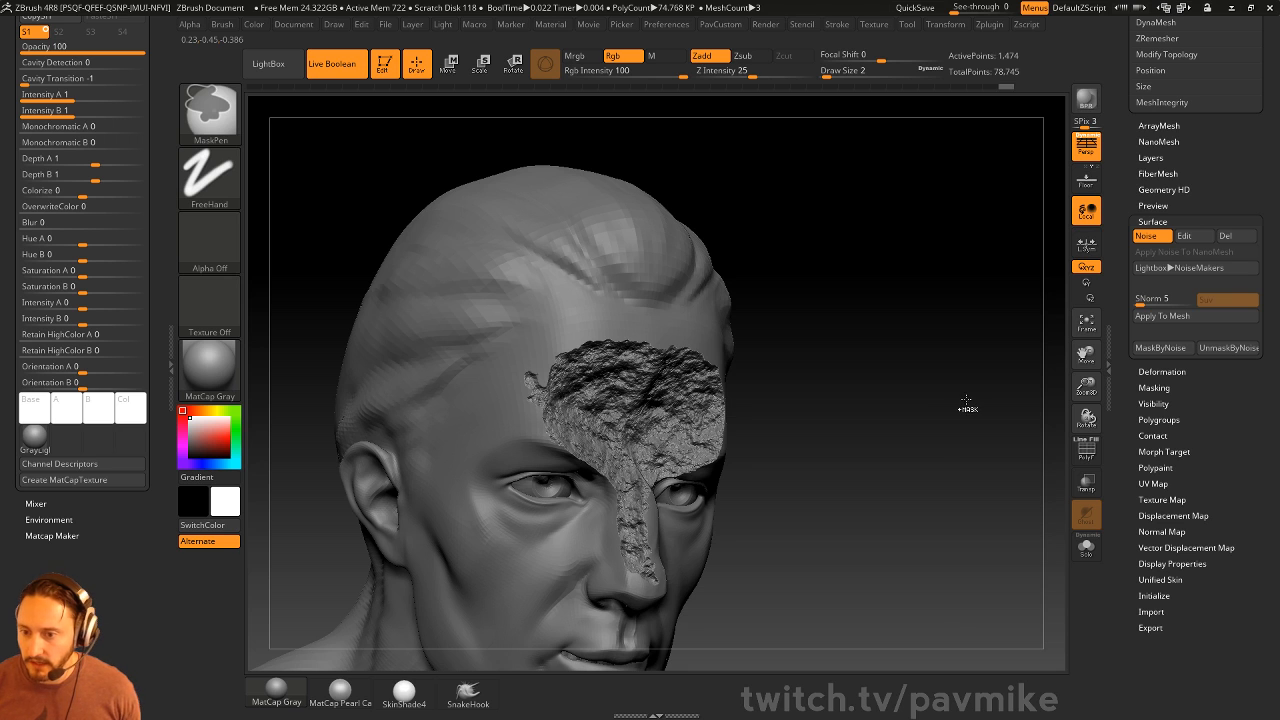
click(1162, 315)
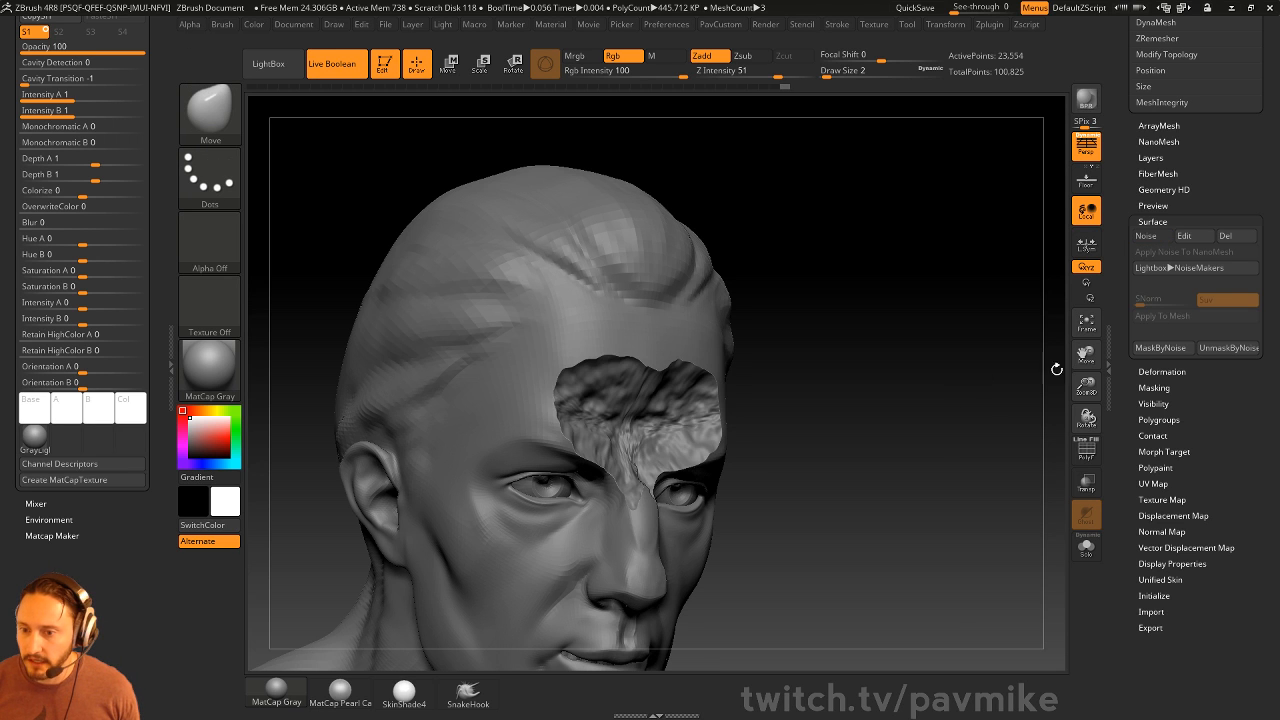
drag(875, 352, 668, 427)
key(w)
drag(900, 191, 498, 478)
key(q)
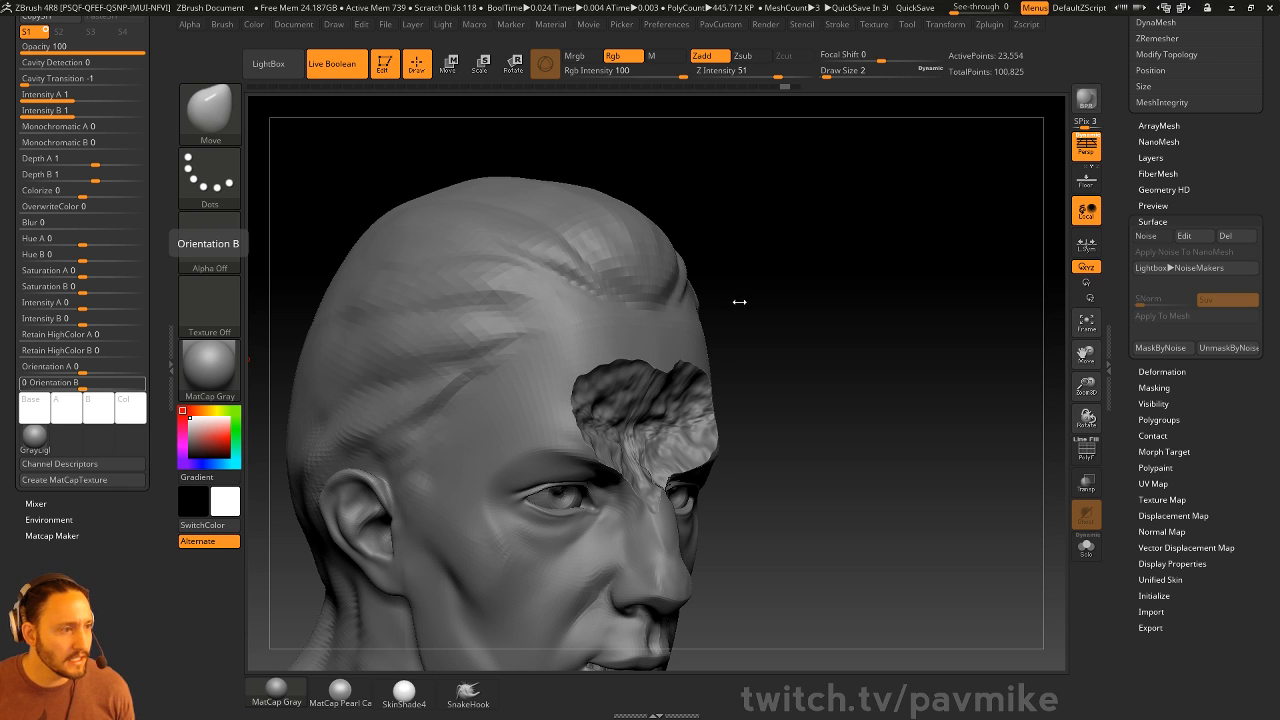
Switch to the Standard brush with a Spray stroke at draw size 33 and make the DemoHead subtool active
mouse_move(818, 287)
mouse_down()
mouse_move(776, 300)
mouse_move(780, 320)
mouse_move(790, 310)
mouse_move(685, 391)
mouse_up()
key(1)
key(s)
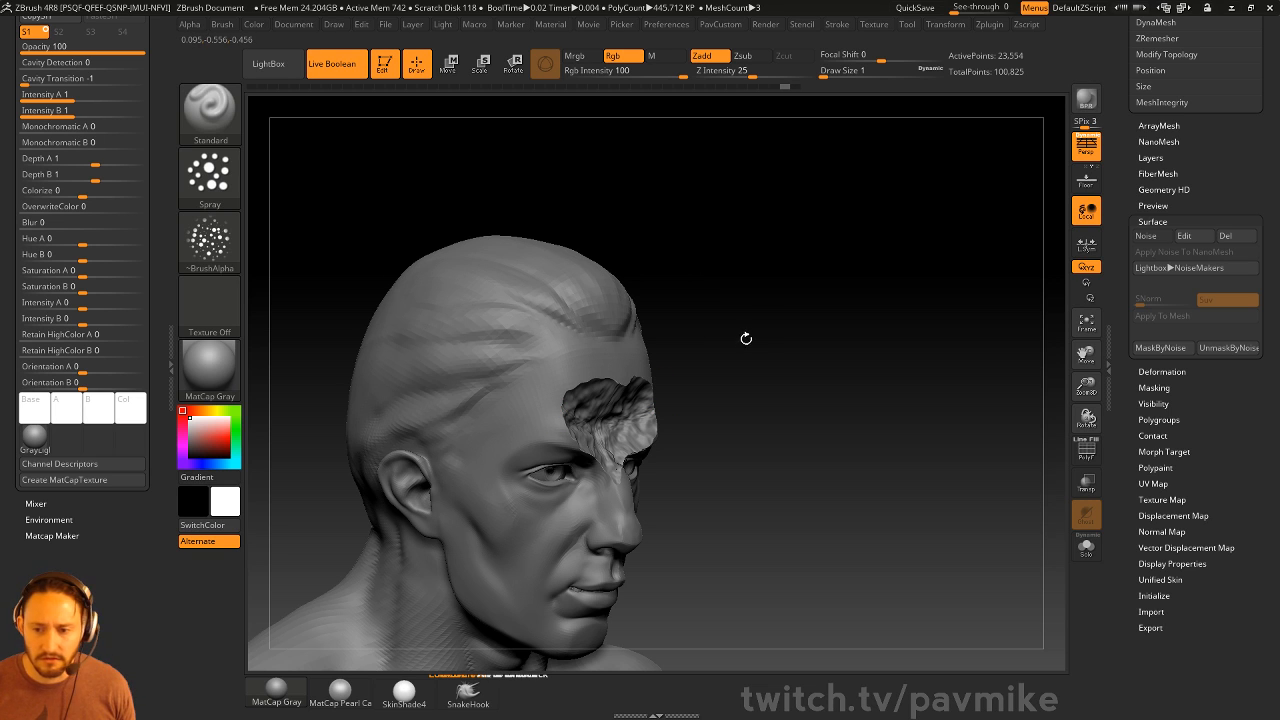
key(s)
mouse_move(747, 340)
mouse_down()
mouse_move(776, 340)
mouse_move(745, 334)
mouse_up()
alt+click(606, 396)
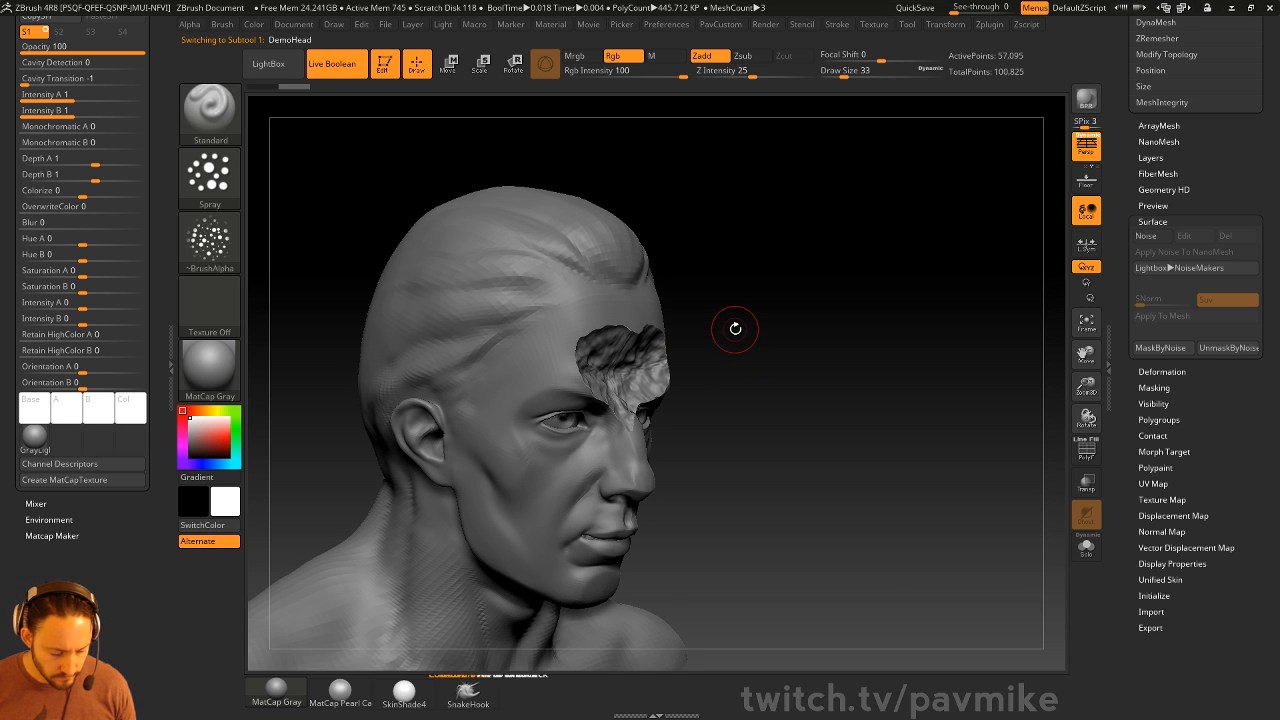
Browse the LightBox brush library around its Noise, Pen and Slice folders
key(b)
key(comma)
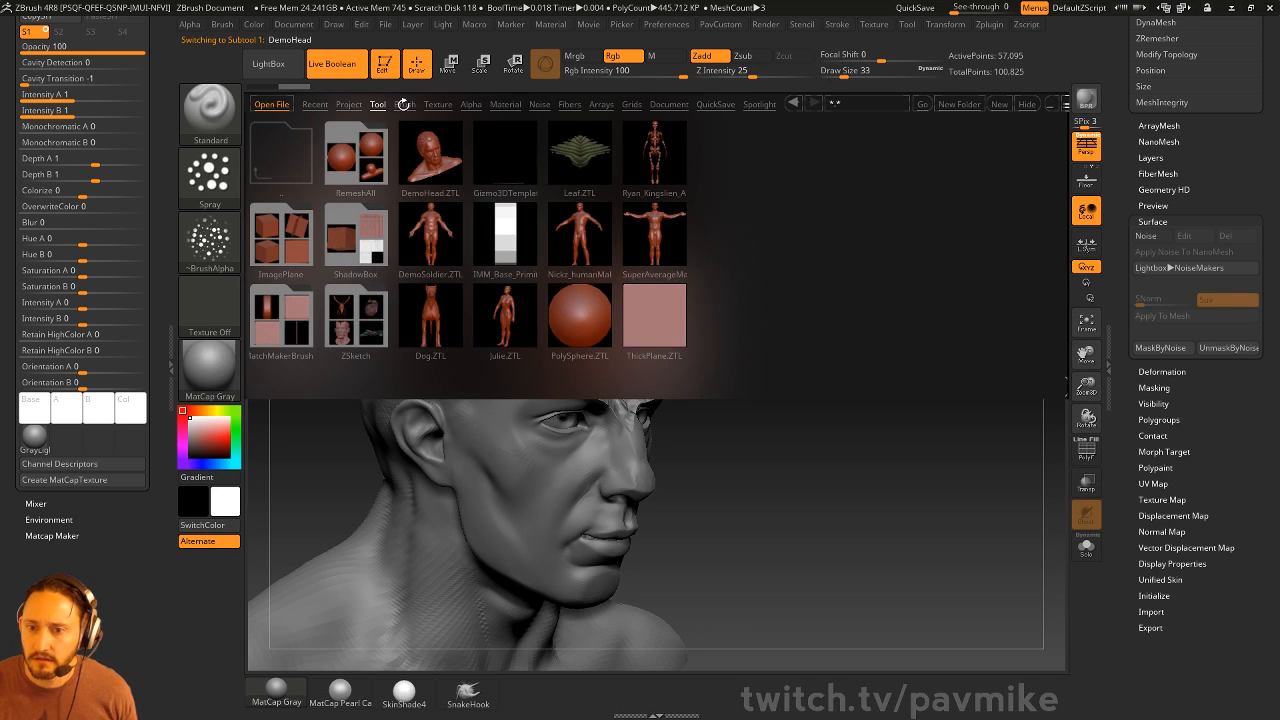
click(404, 104)
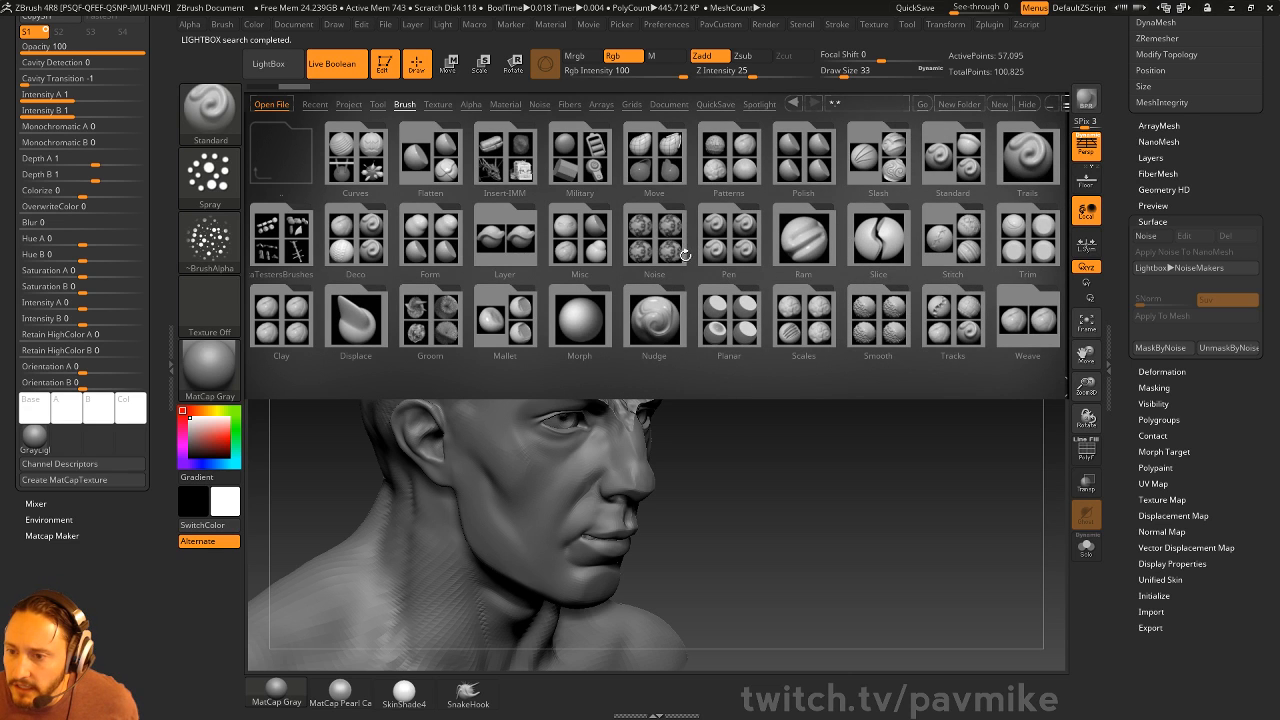
click(677, 251)
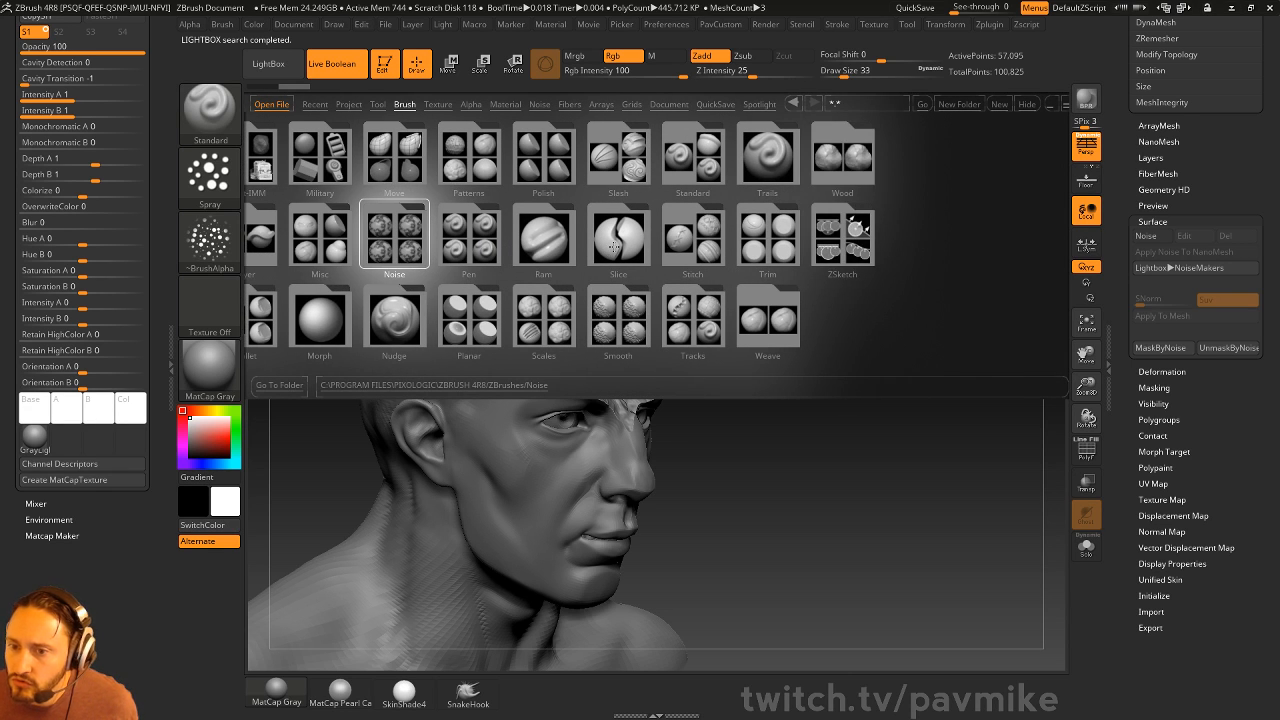
click(614, 247)
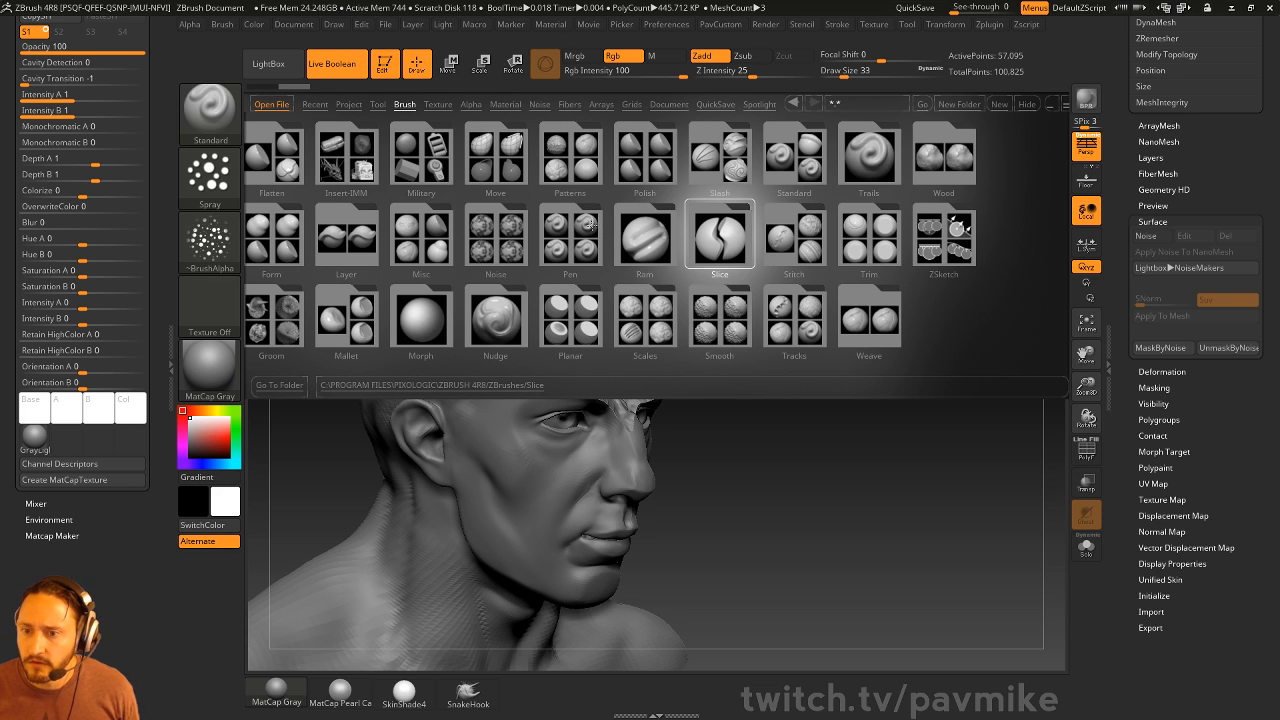
click(590, 225)
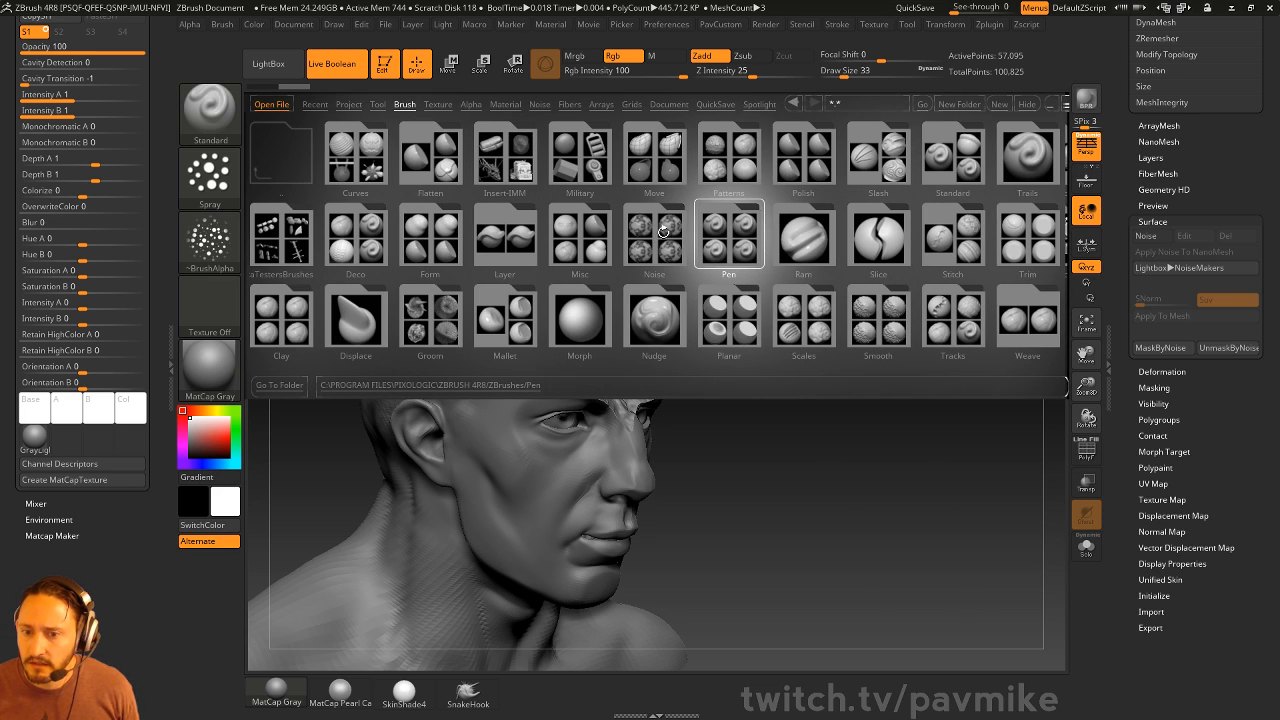
click(665, 235)
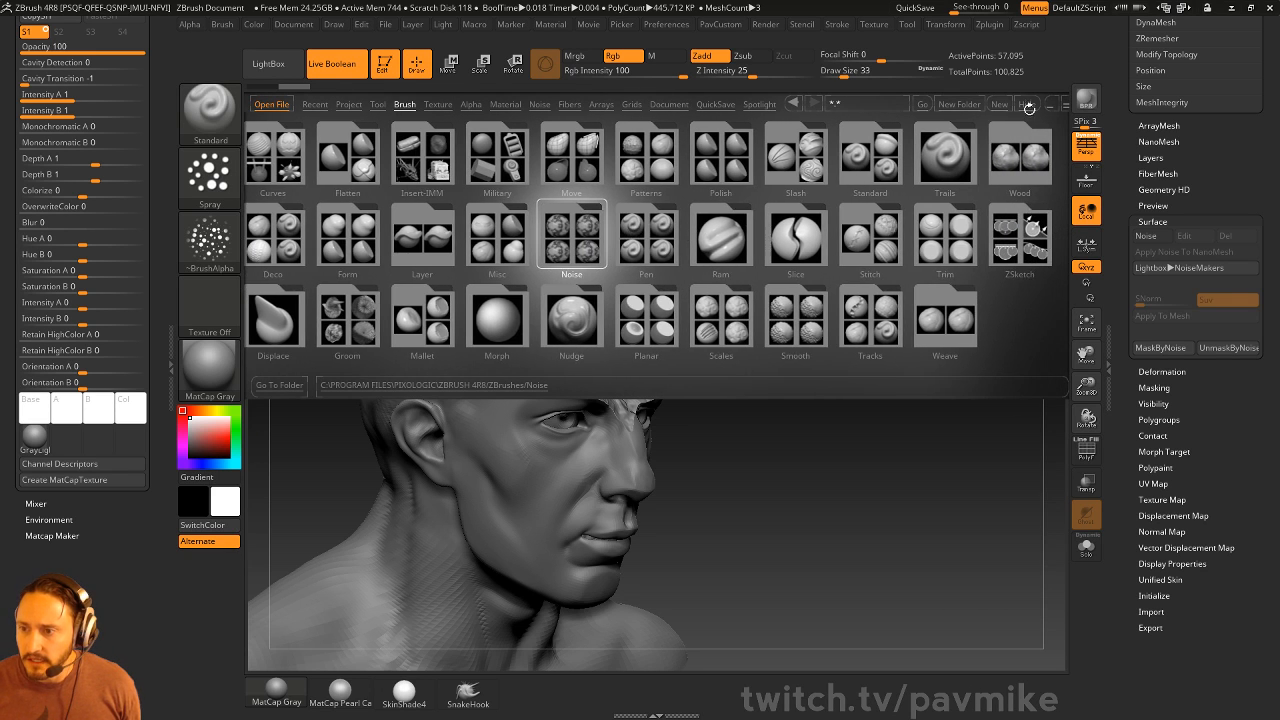
key(comma)
Set the draw size to 13 and try to subdivide the head
key(s)
drag(714, 386, 677, 371)
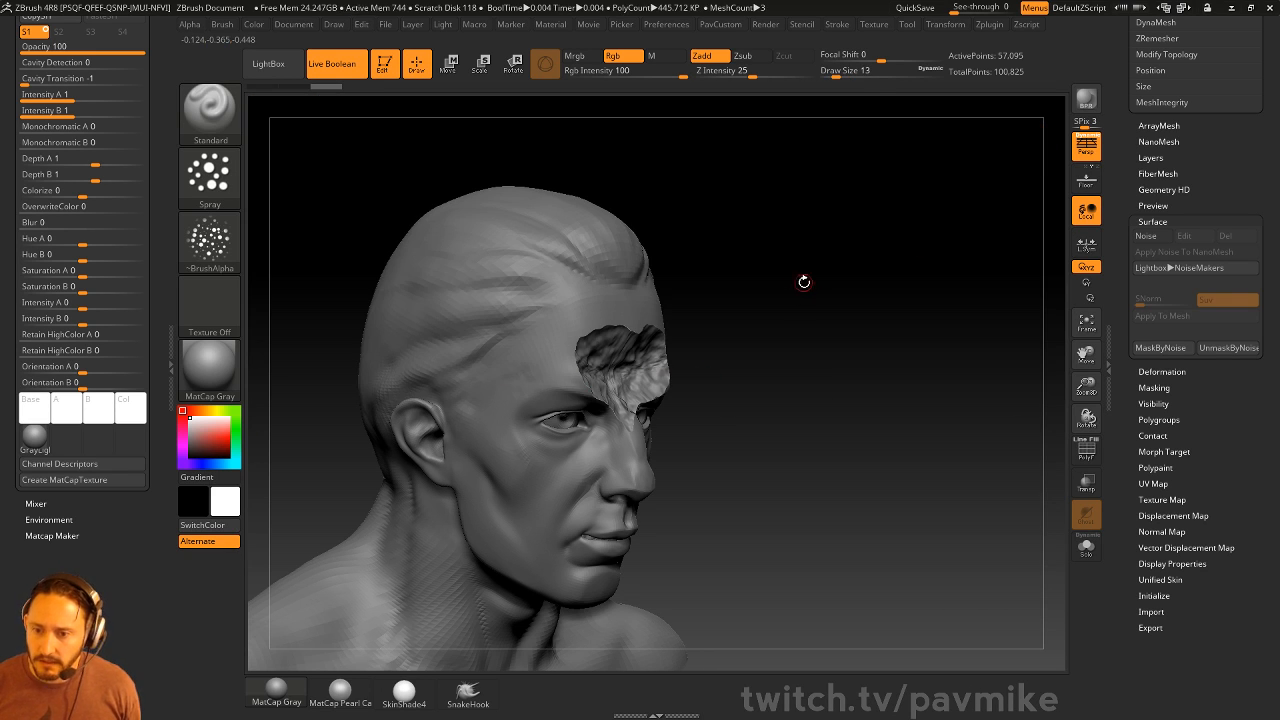
key(ctrl+d)
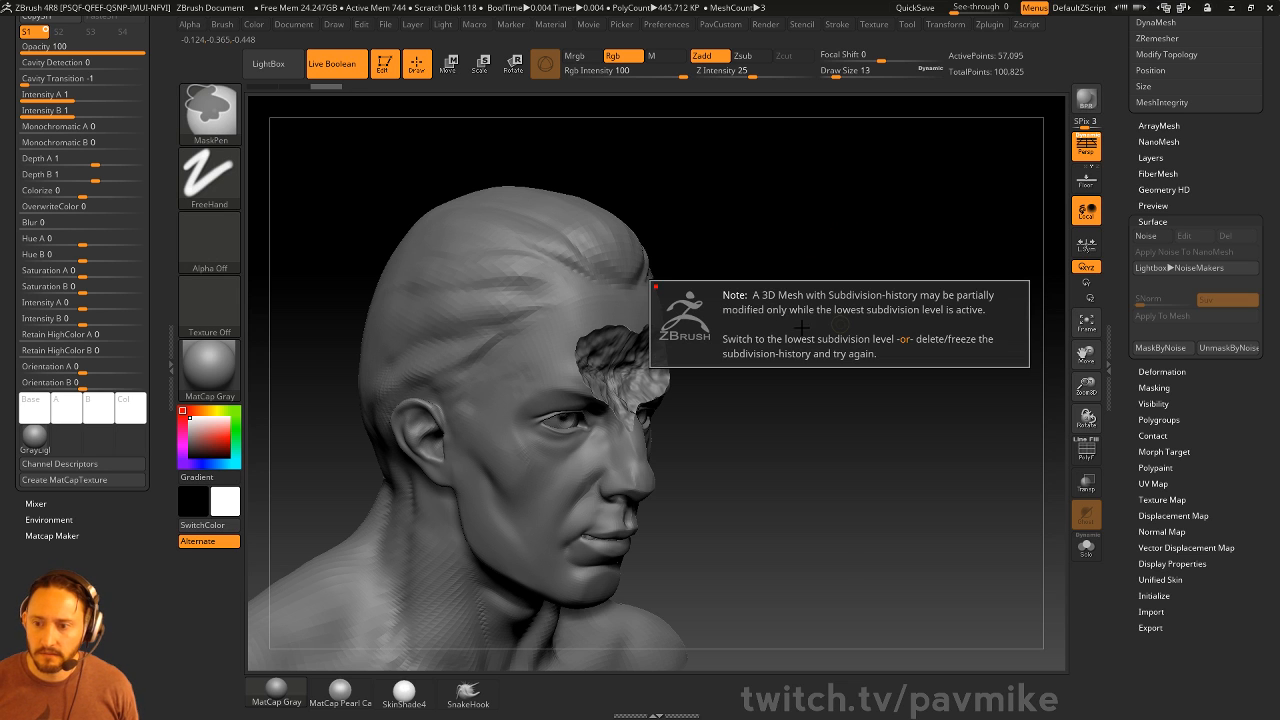
scroll(1180, 320, up, 8)
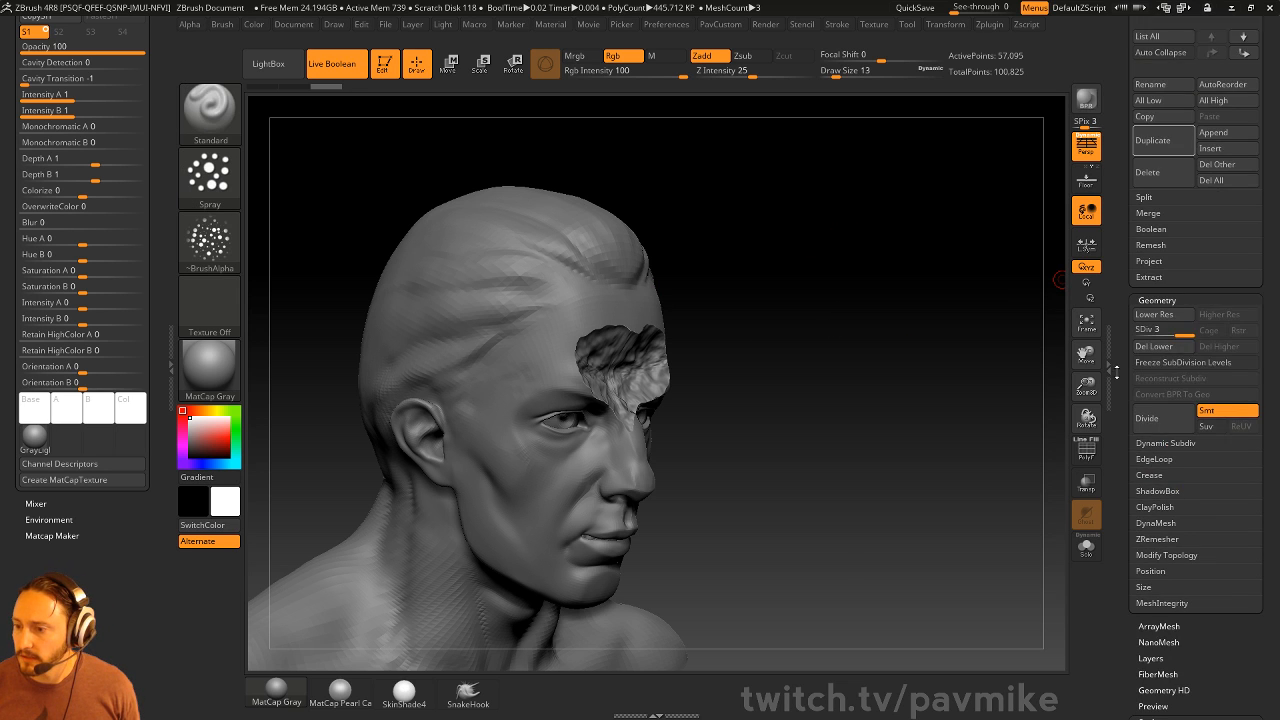
key(ctrl+d)
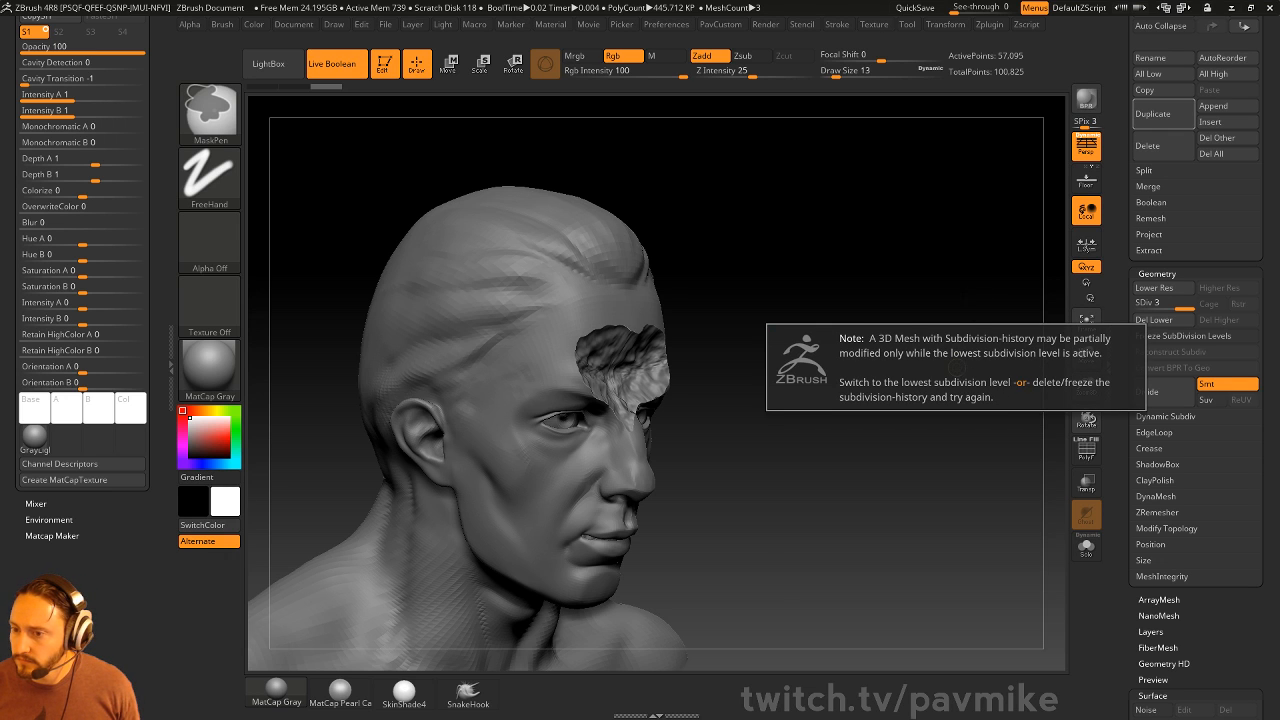
Clear the mask on the head and subdivide it to level 5
click(1168, 304)
ctrl+drag(925, 298, 994, 427)
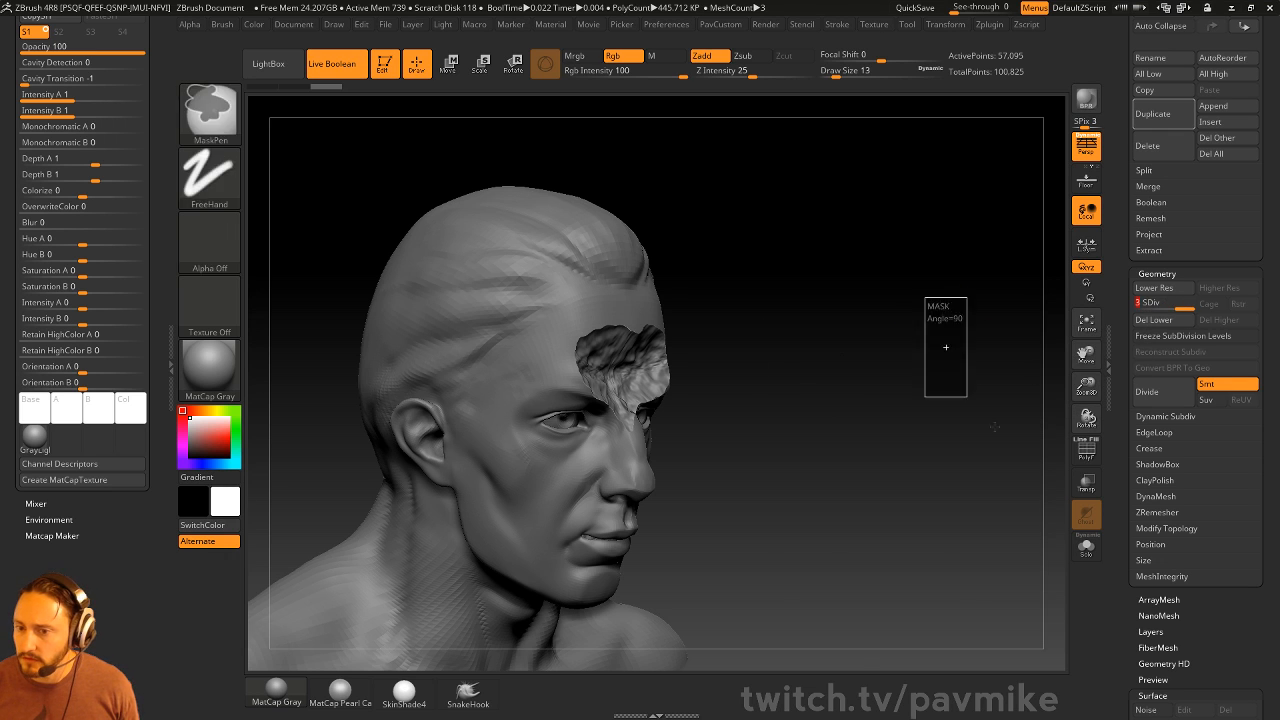
click(1164, 400)
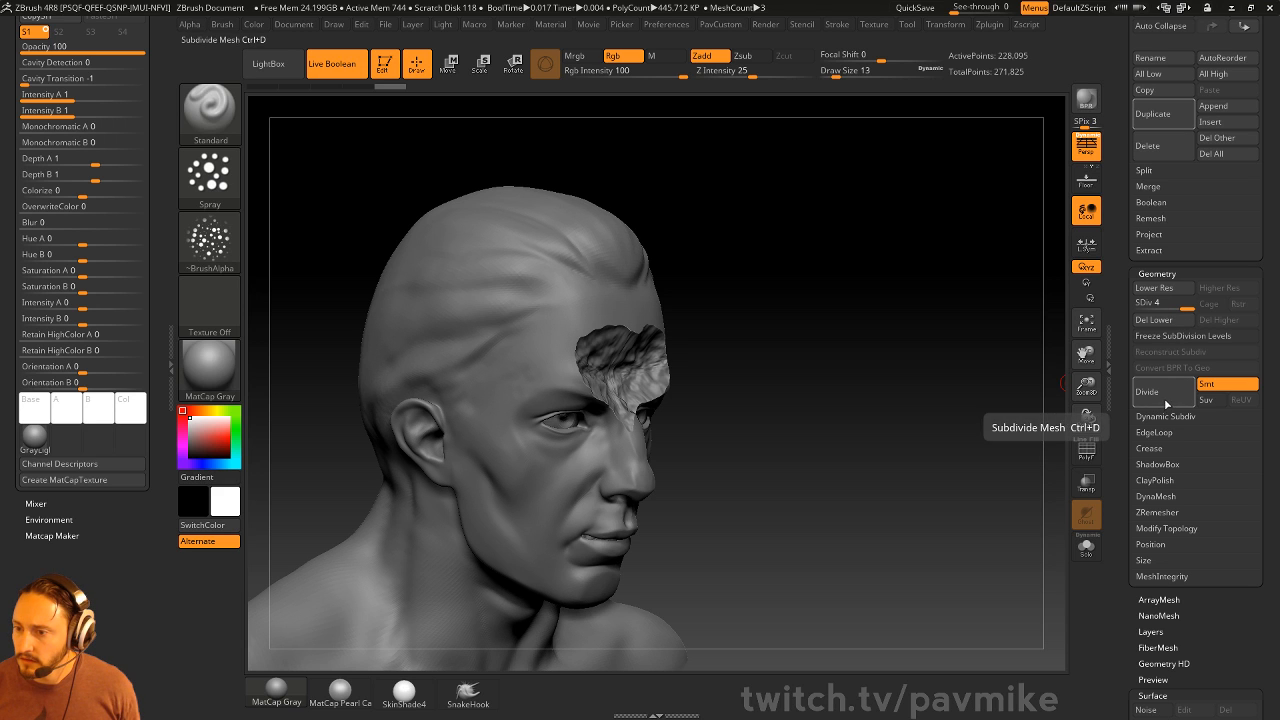
drag(880, 330, 780, 310)
key(ctrl+d)
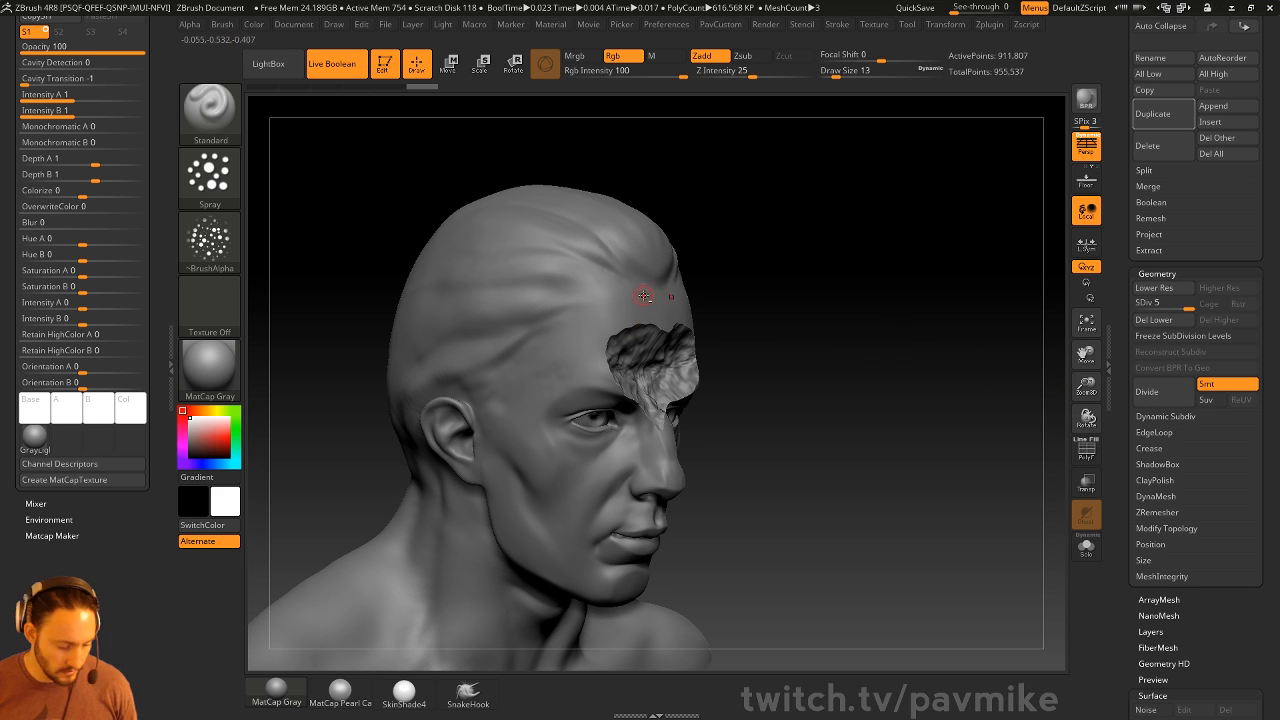
Set the Standard brush to a Dots stroke with no alpha and a Z Intensity of 48
click(210, 240)
click(294, 251)
click(210, 175)
click(447, 181)
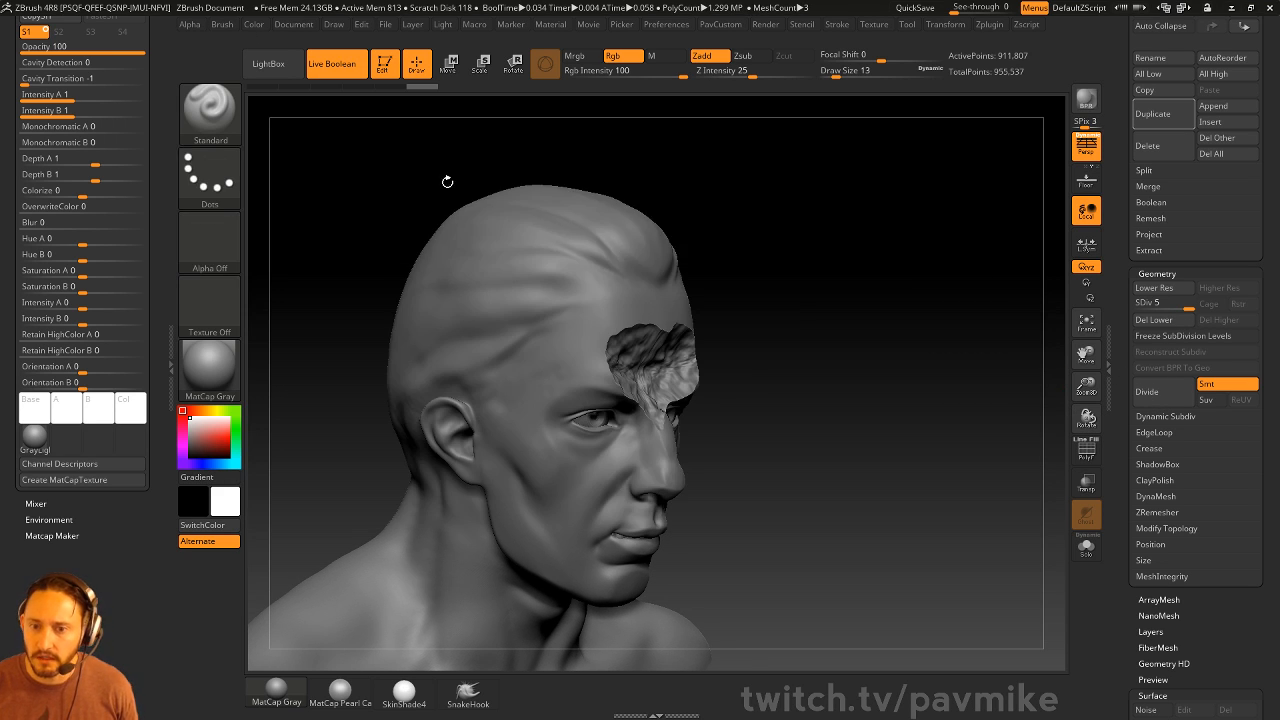
click(774, 74)
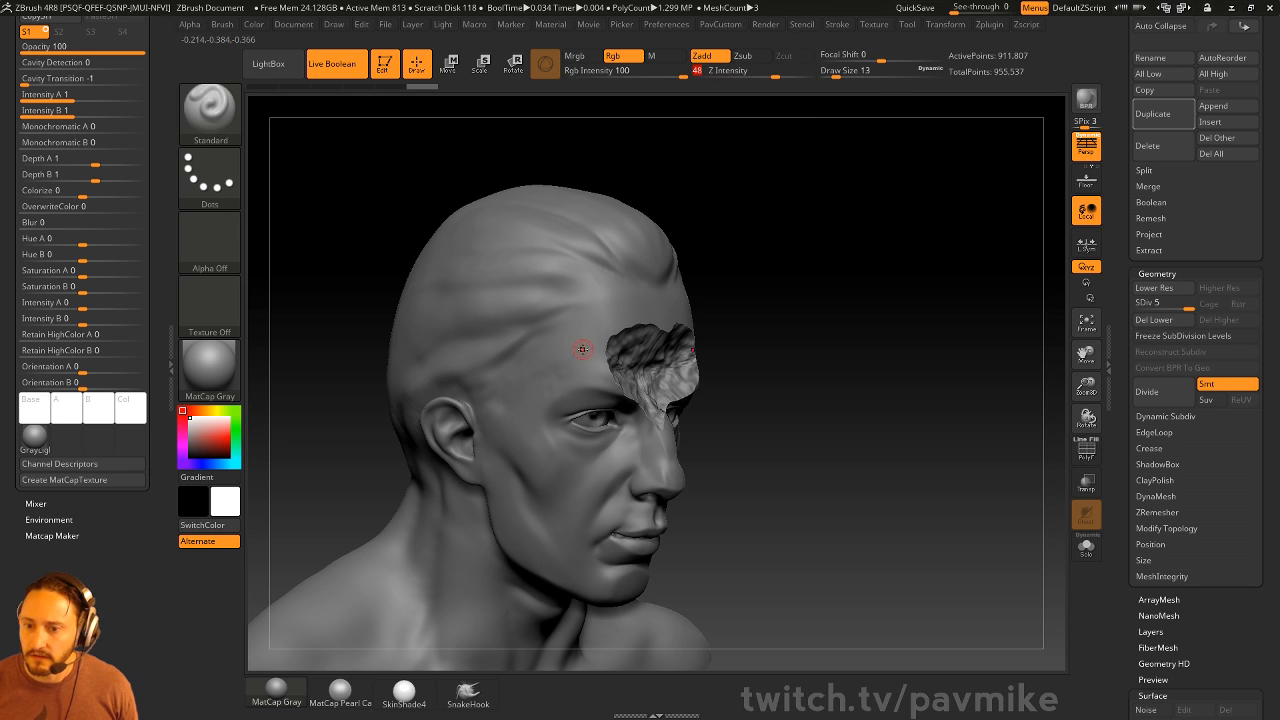
Sculpt thin branching cracks across the temple from the edge of the forehead cut at draw size 6
key(bracketleft)
mouse_move(496, 345)
mouse_down()
mouse_move(563, 362)
mouse_move(605, 352)
mouse_up()
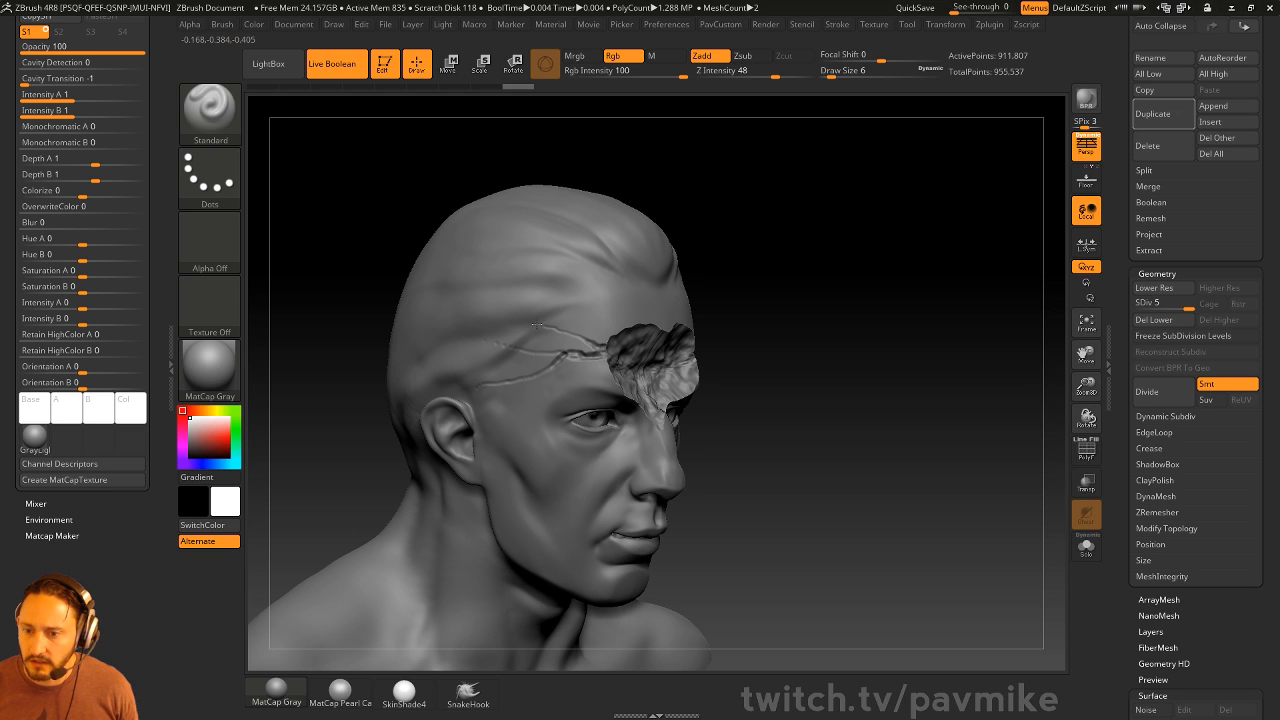
mouse_move(498, 313)
mouse_down()
mouse_move(562, 331)
mouse_move(564, 358)
mouse_up()
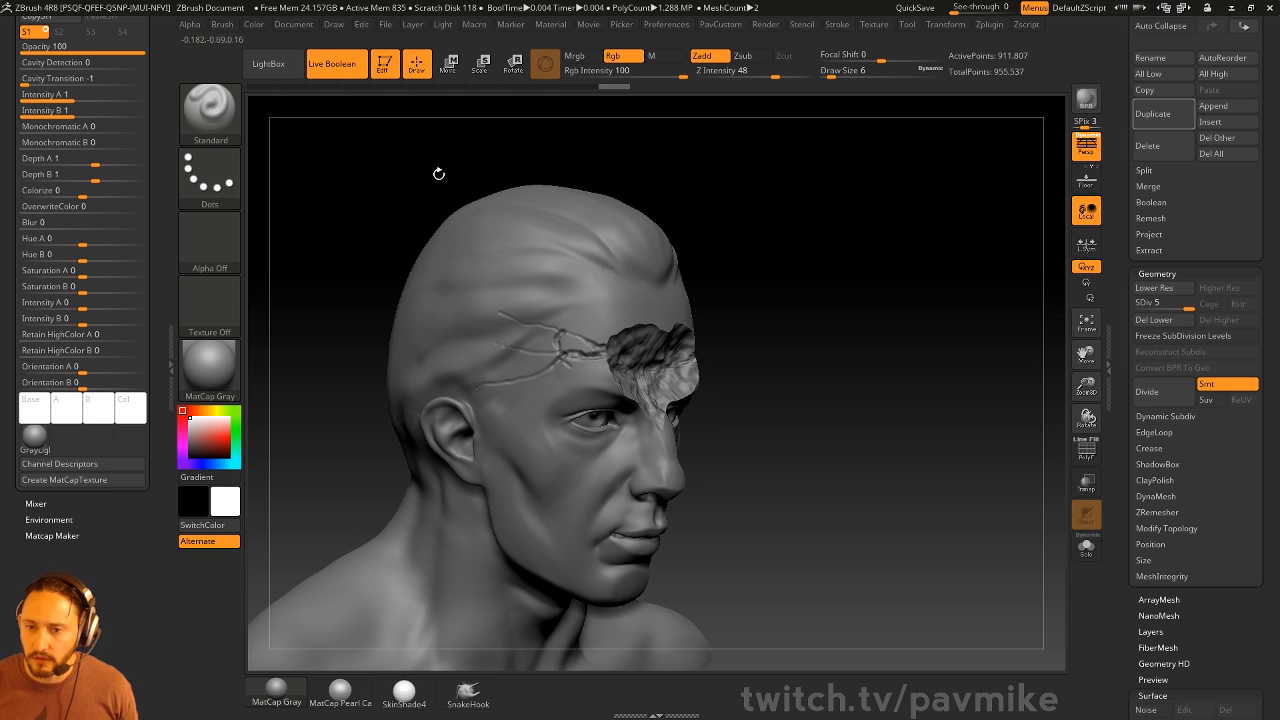
Clear the head from the canvas, draw out a Plane3D and put it in edit mode
click(385, 65)
key(ctrl+n)
drag(1203, 304, 1190, 350)
click(1168, 178)
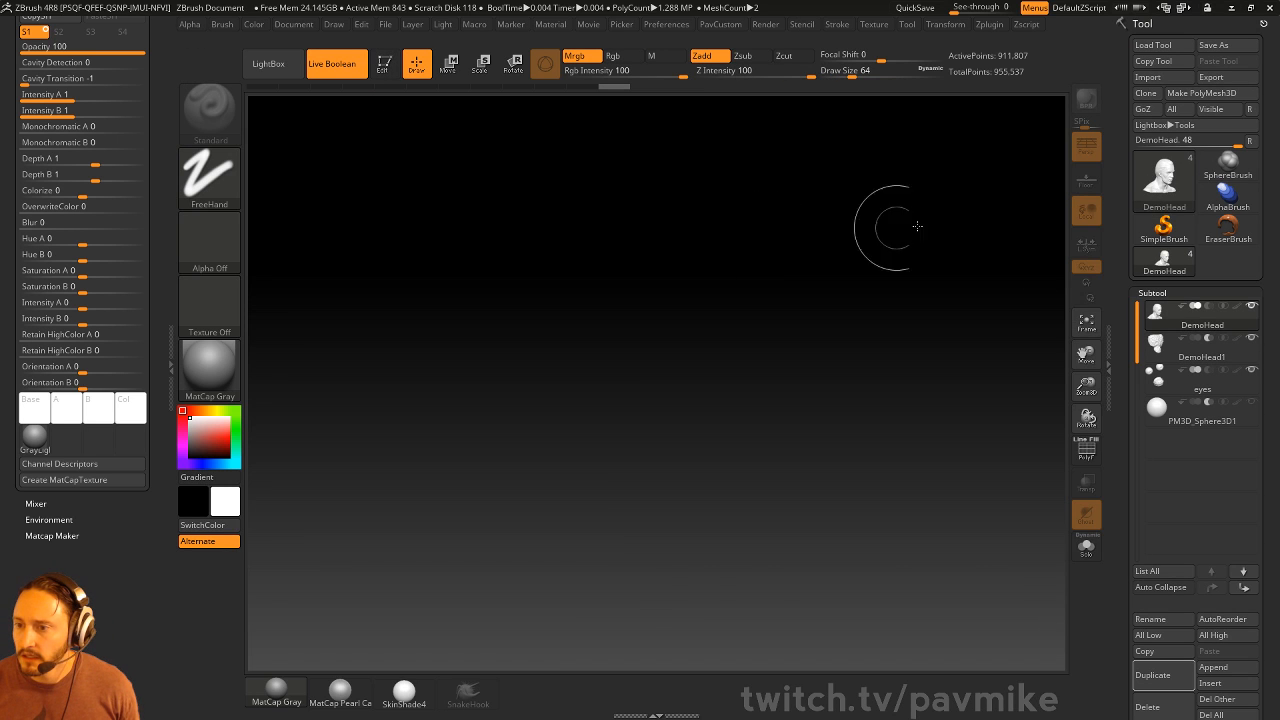
click(1165, 180)
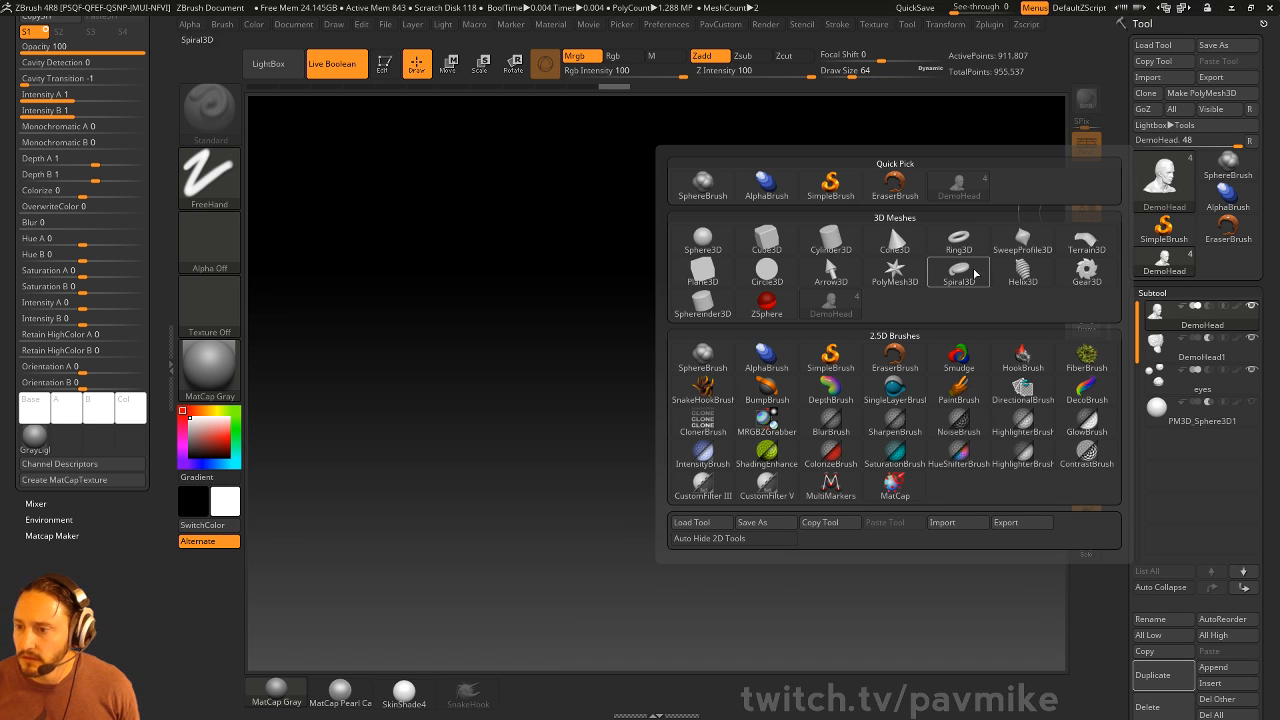
click(703, 270)
drag(618, 398, 586, 468)
click(384, 63)
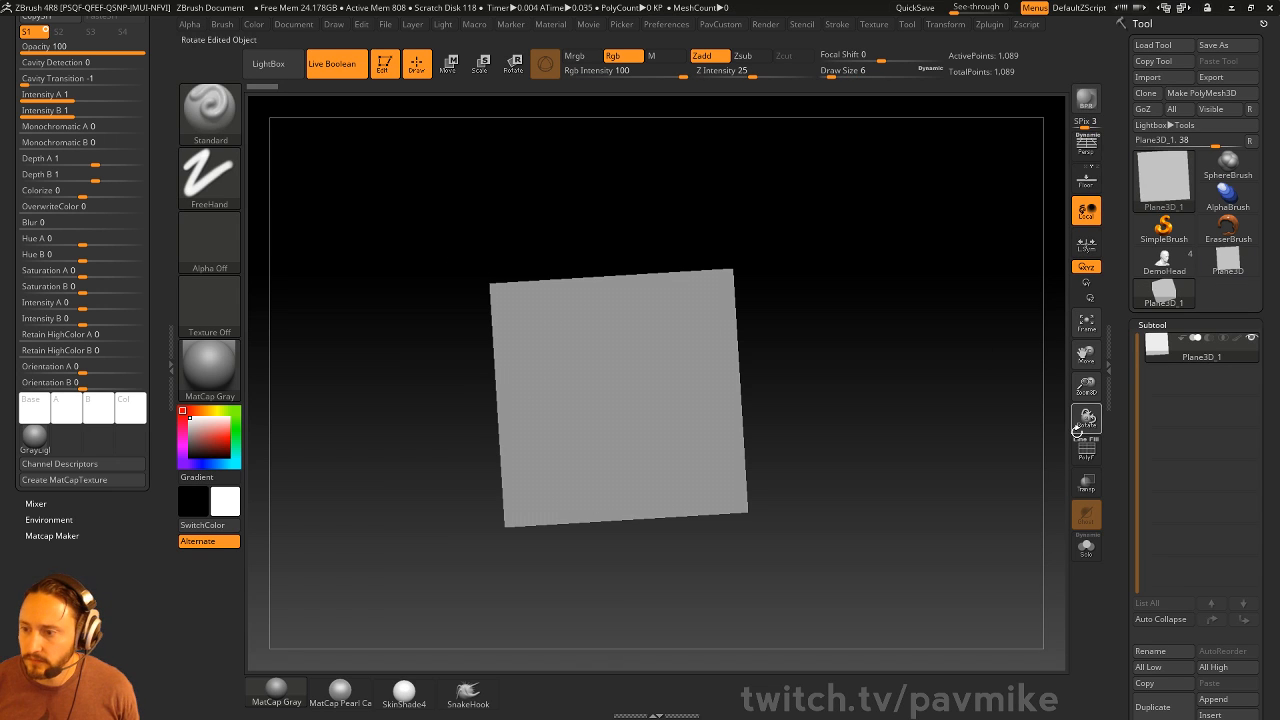
Convert the plane to a PolyMesh3D and subdivide it to level 4 with subdivision smoothing off
click(1200, 92)
drag(1123, 366, 1123, 216)
click(1157, 685)
click(1172, 193)
click(1172, 193)
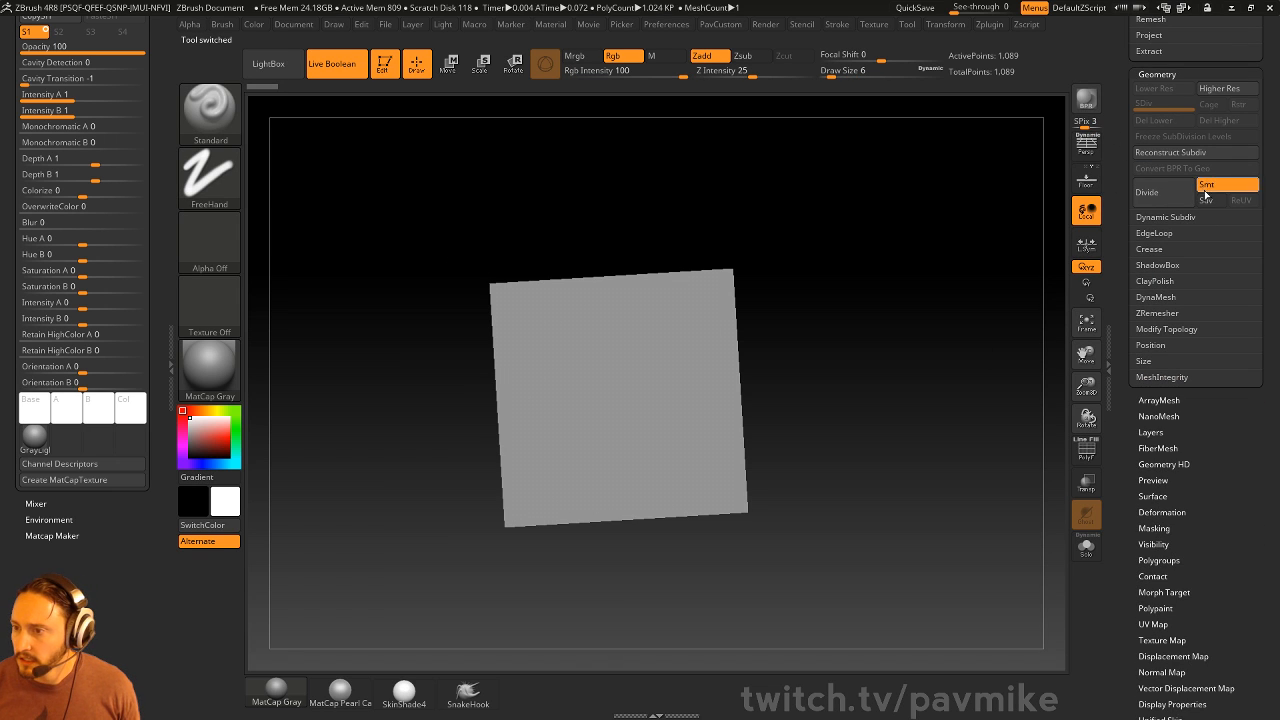
click(1172, 193)
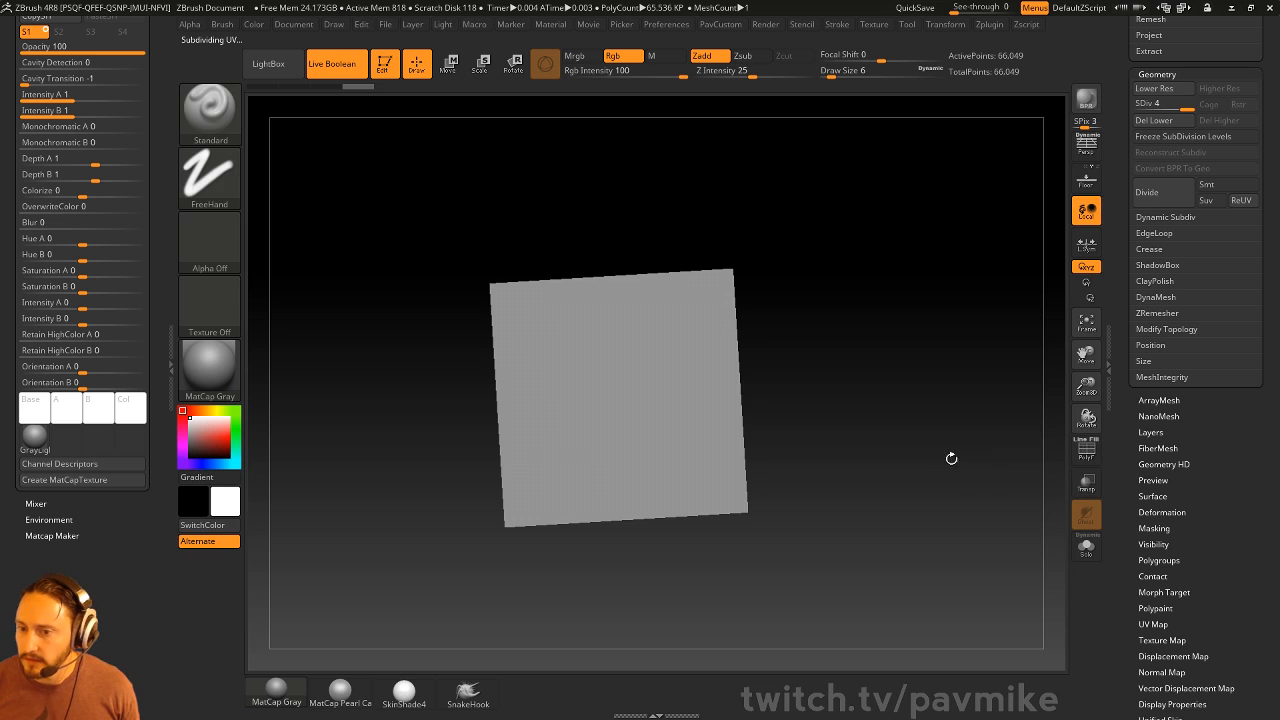
Square the plane to the view and sculpt a round dab near its centre at draw size 49
shift+drag(951, 457, 983, 477)
key(f)
click(1094, 455)
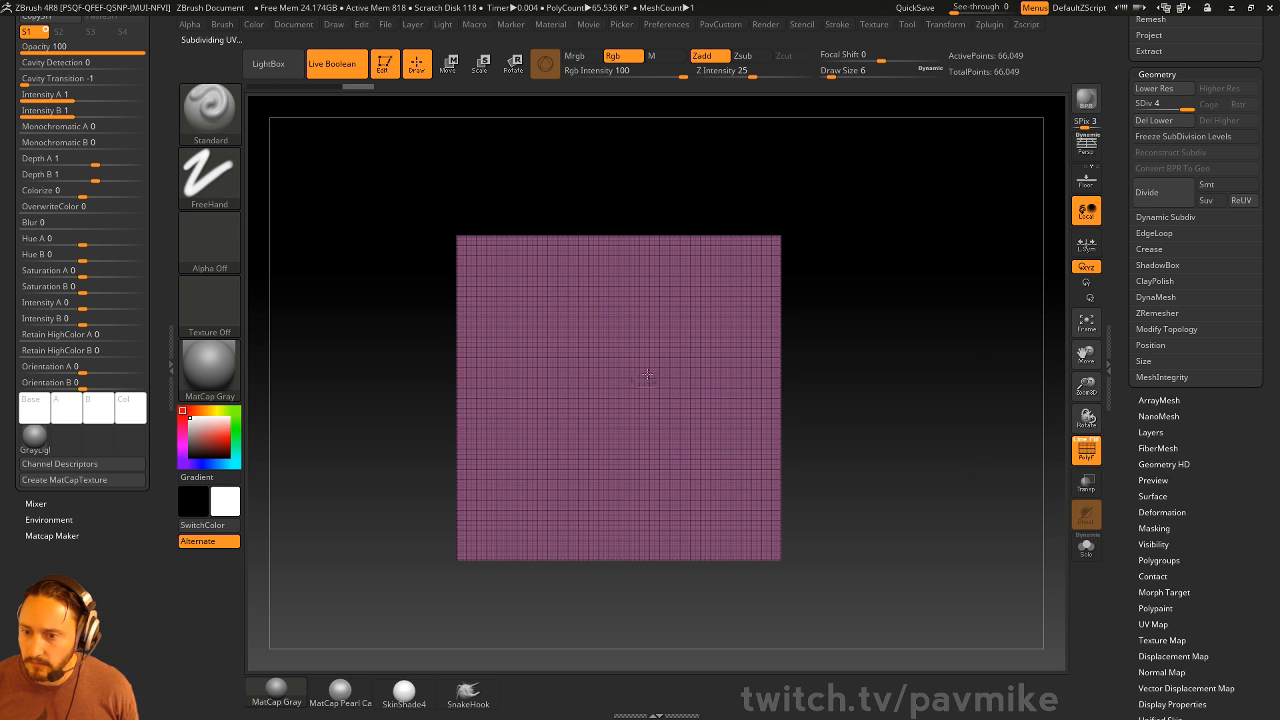
click(1087, 450)
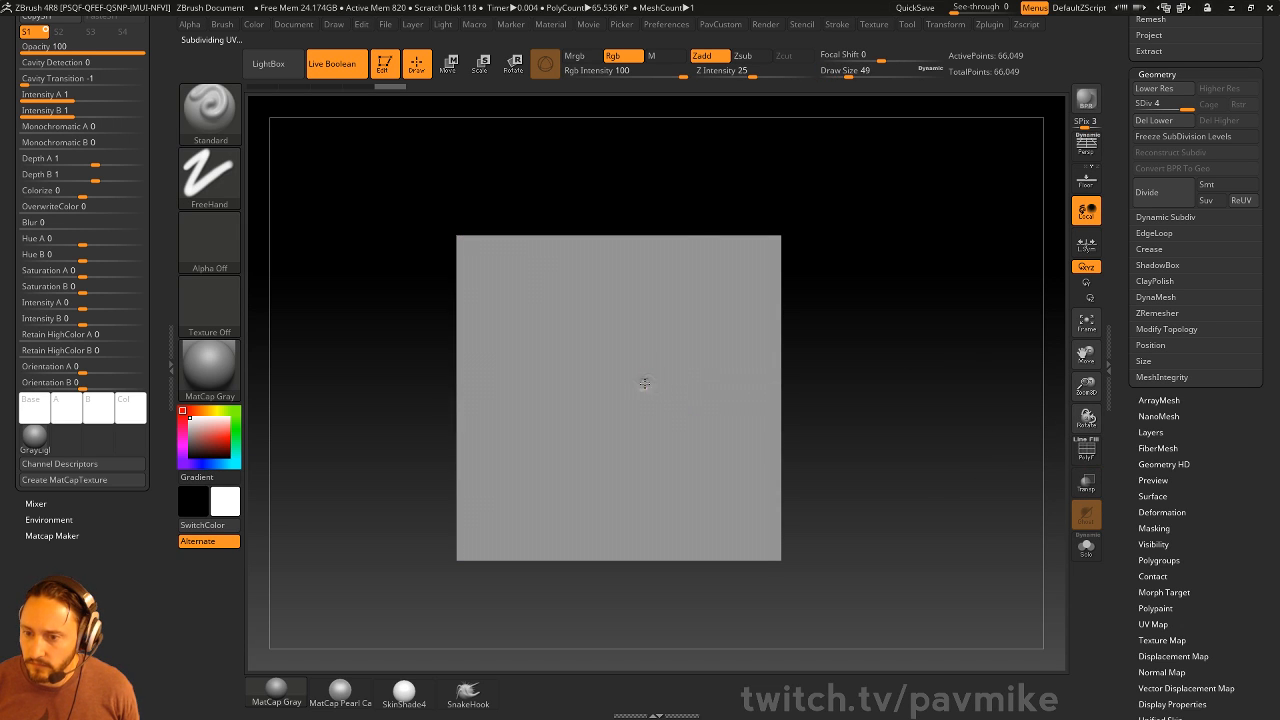
click(647, 383)
Sculpt cracks radiating outward in several directions from the plane's central dab at draw size 17
key(s)
drag(650, 380, 735, 317)
key(space)
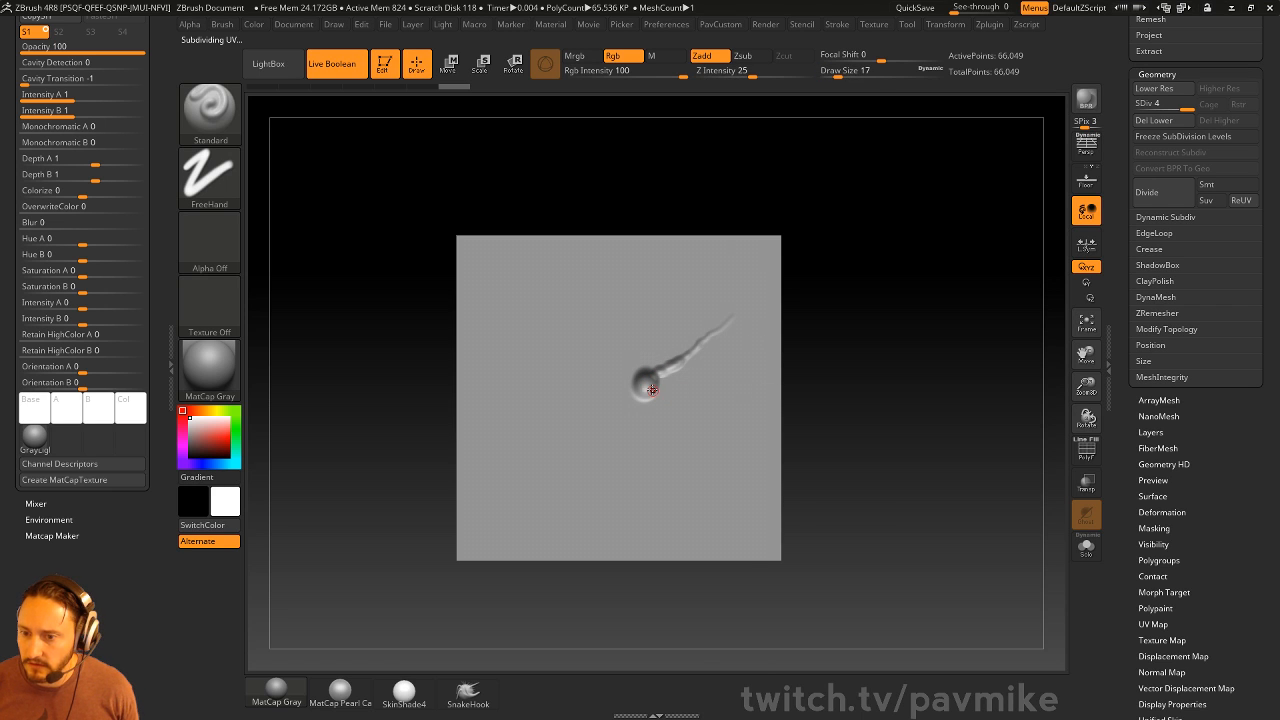
drag(683, 410, 745, 452)
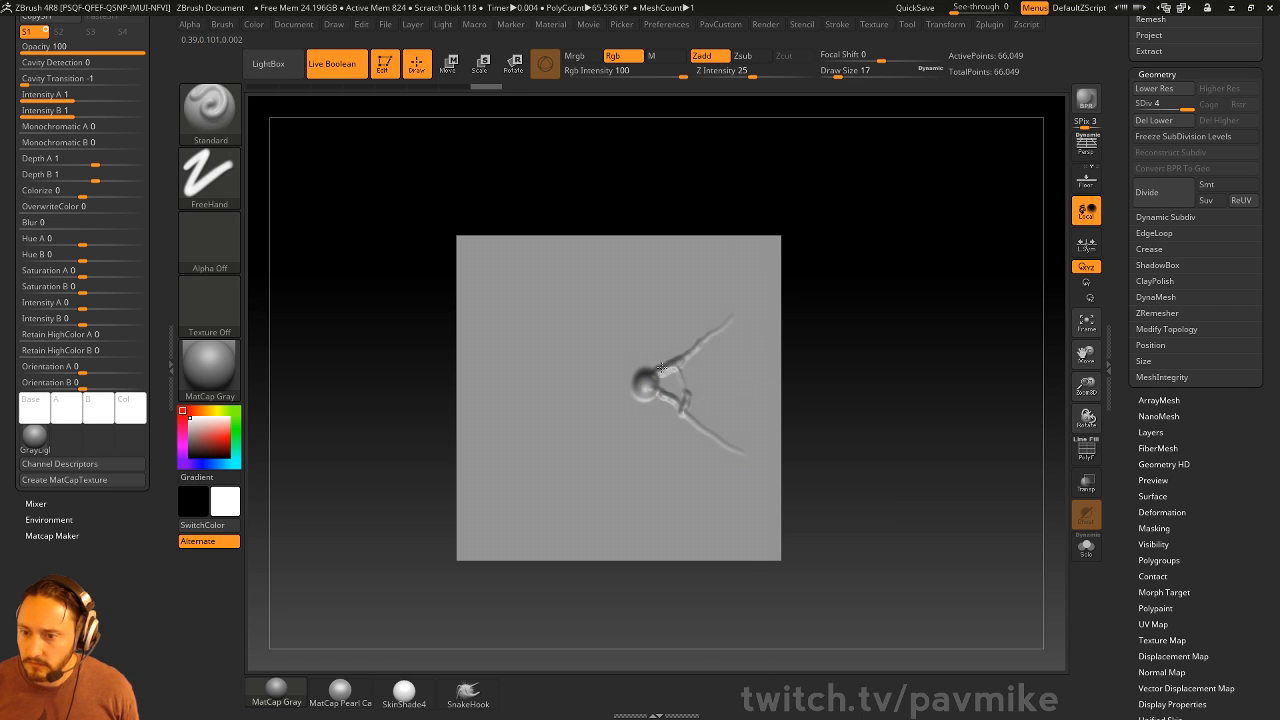
drag(635, 364, 575, 295)
drag(598, 403, 520, 440)
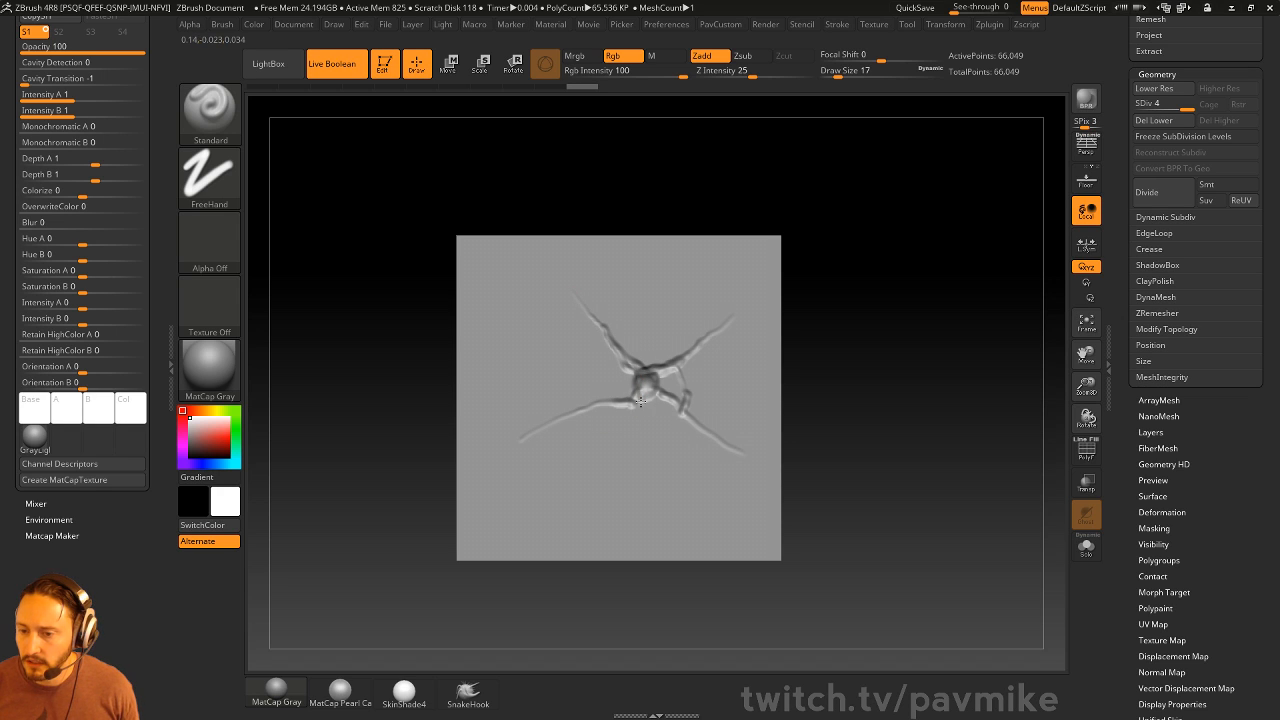
drag(622, 467, 615, 488)
drag(645, 400, 667, 442)
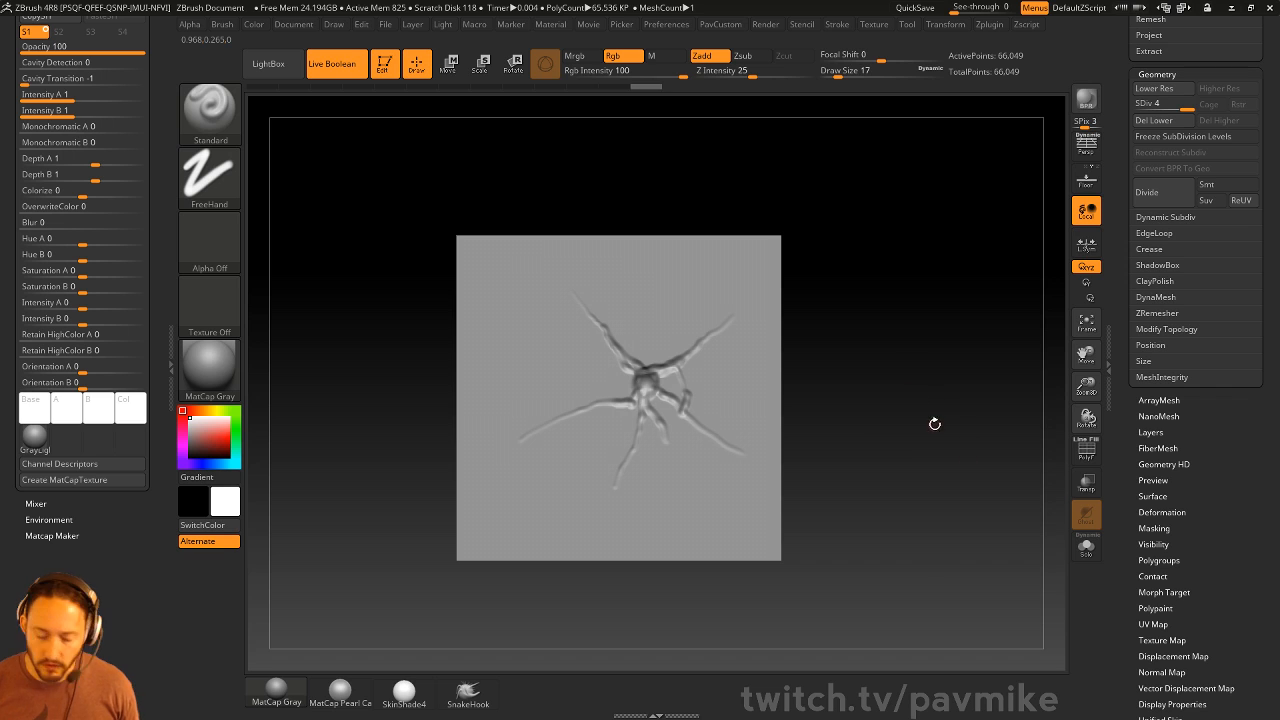
Grab the plane's sculpted crack pattern as an alpha with the MRGBZGrabber, and switch the grabbed texture off
drag(1145, 316, 1122, 508)
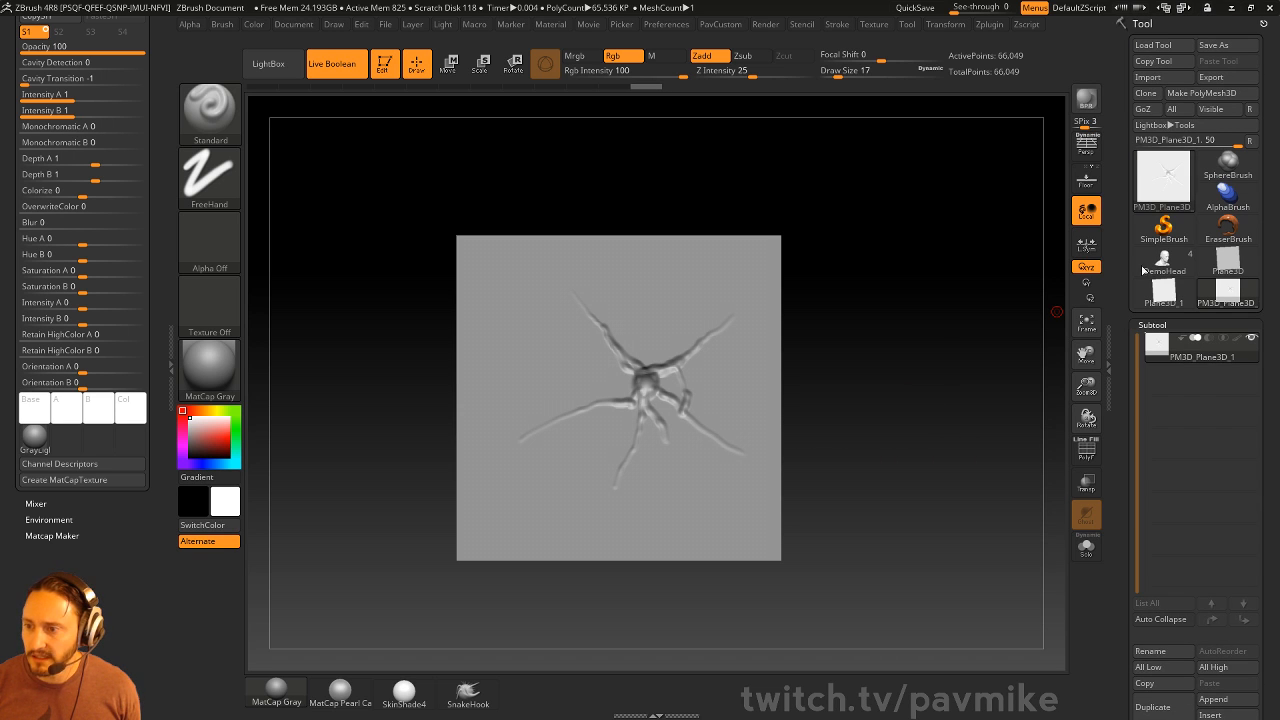
click(384, 64)
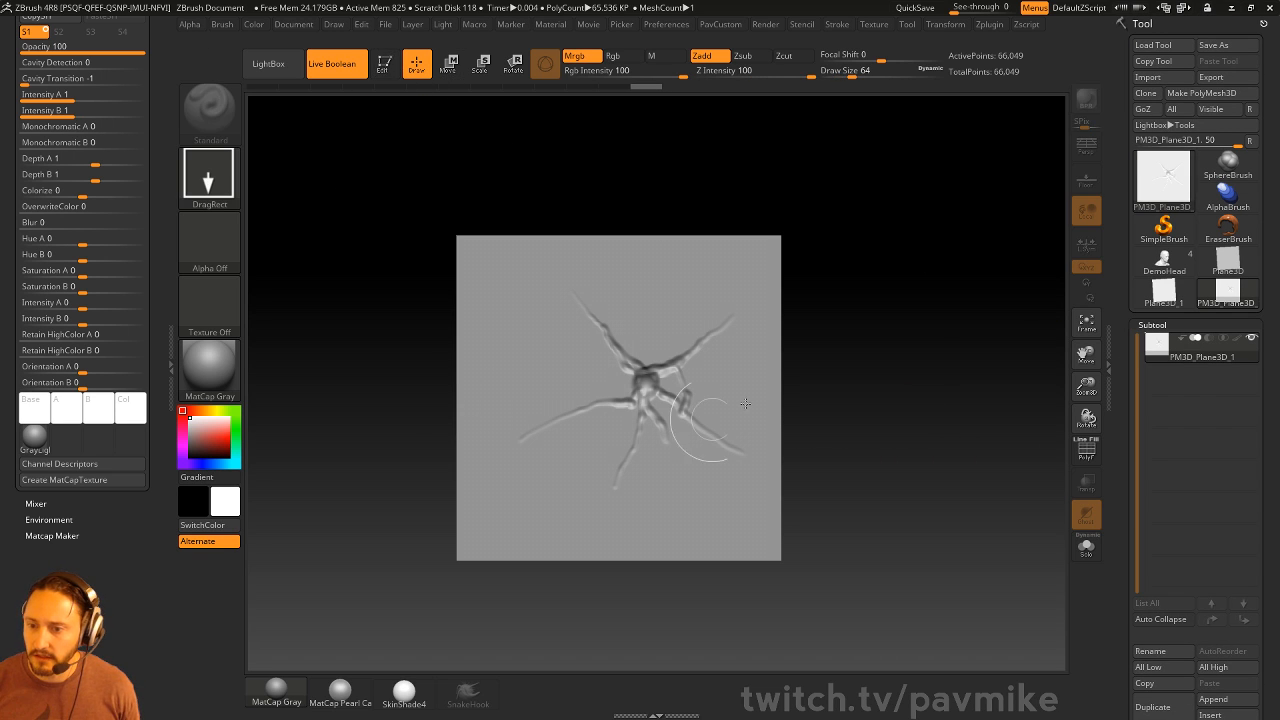
click(1164, 228)
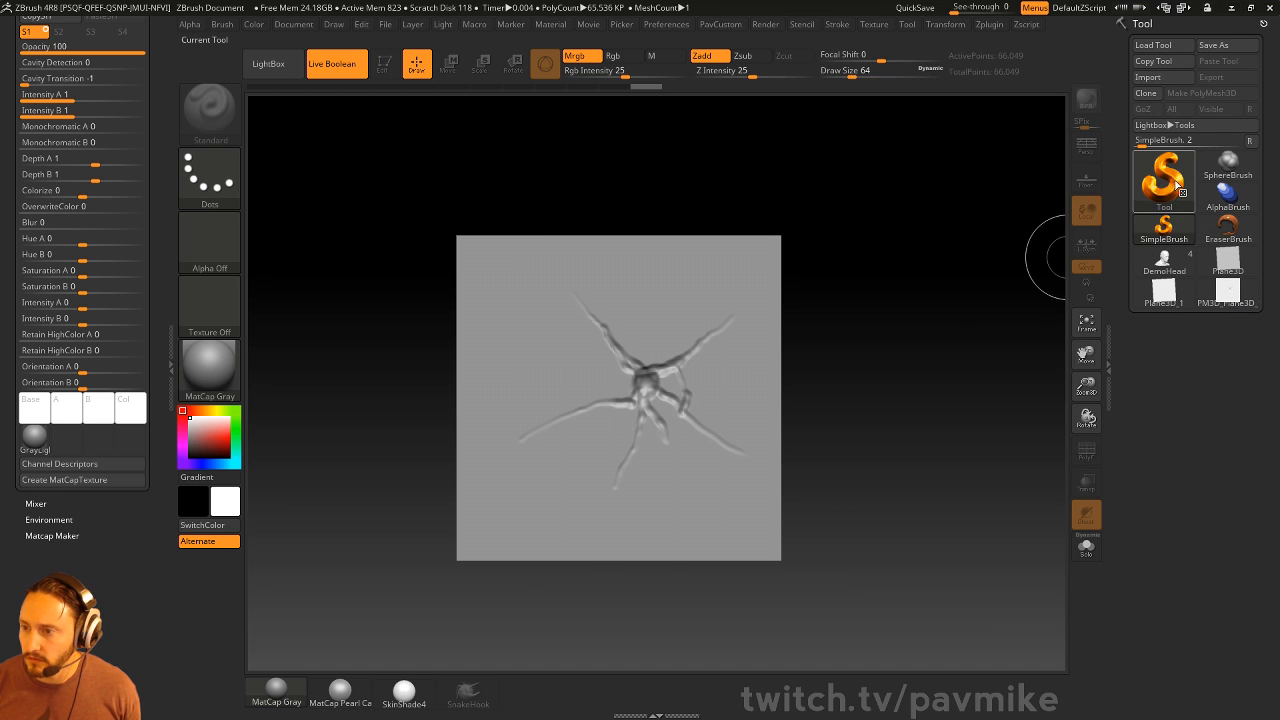
click(1178, 186)
click(1170, 184)
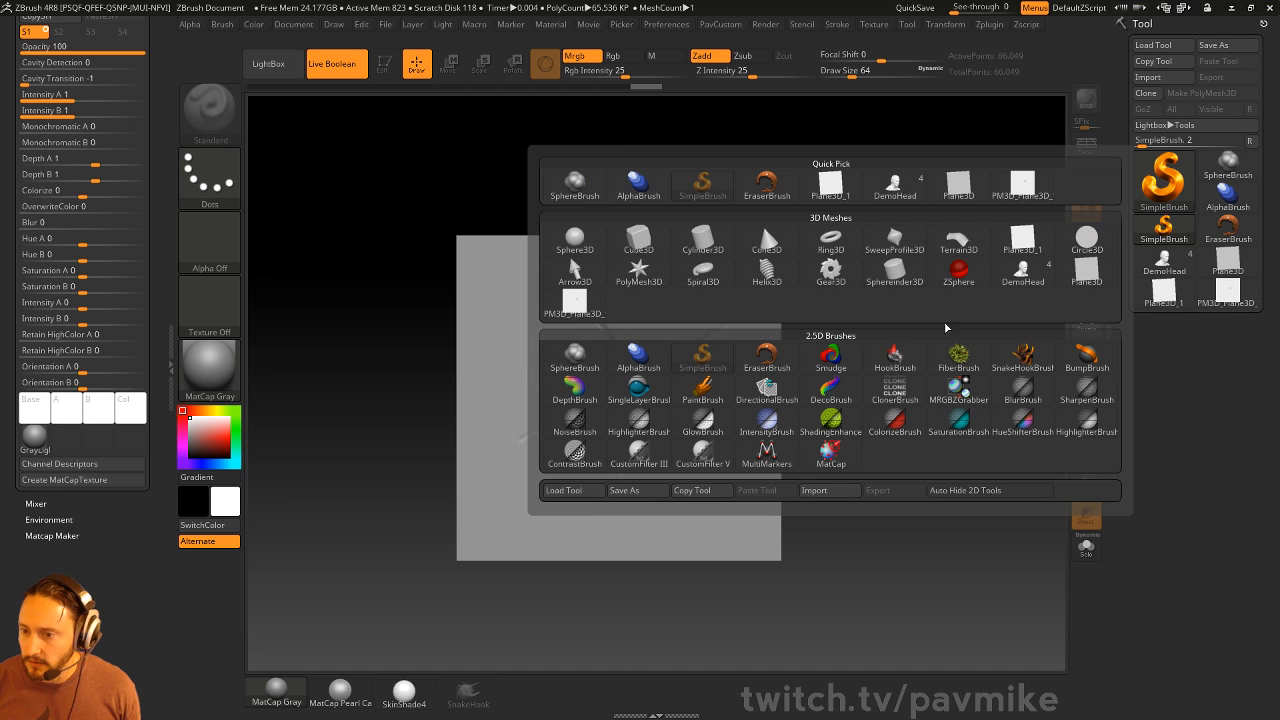
click(960, 390)
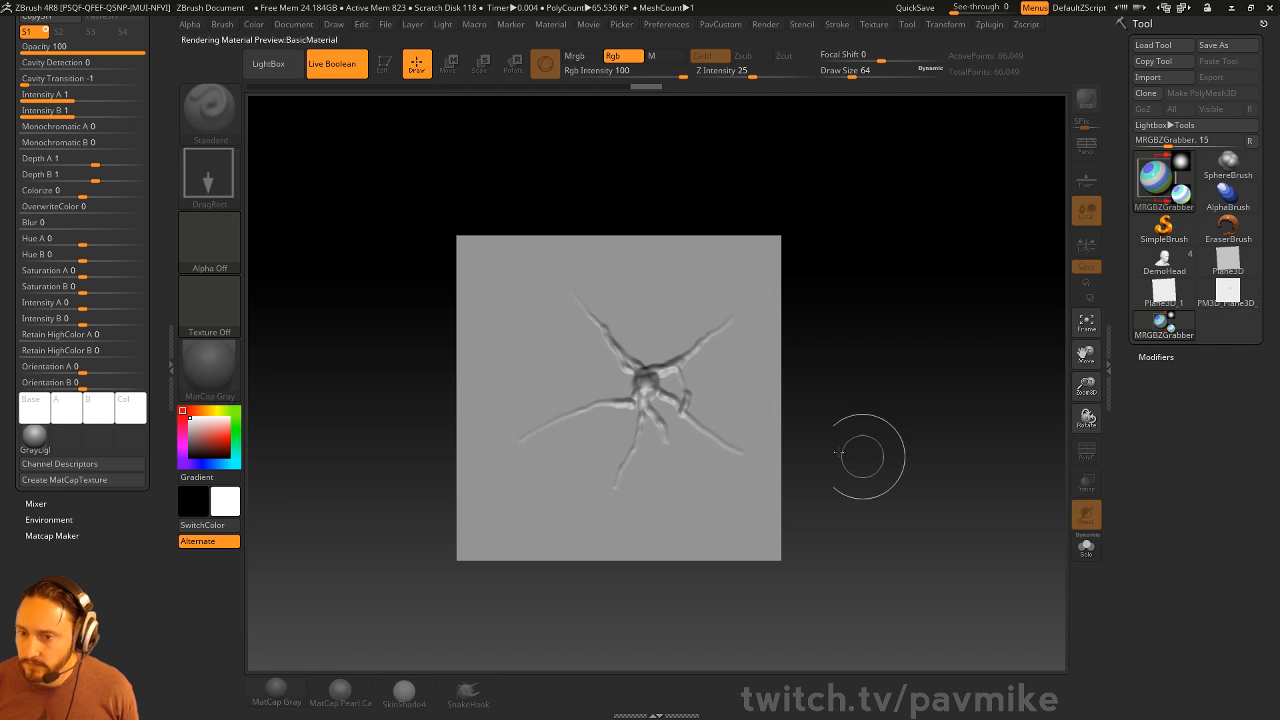
mouse_move(556, 290)
mouse_down()
mouse_move(740, 506)
mouse_move(770, 519)
mouse_move(757, 518)
mouse_up()
click(210, 305)
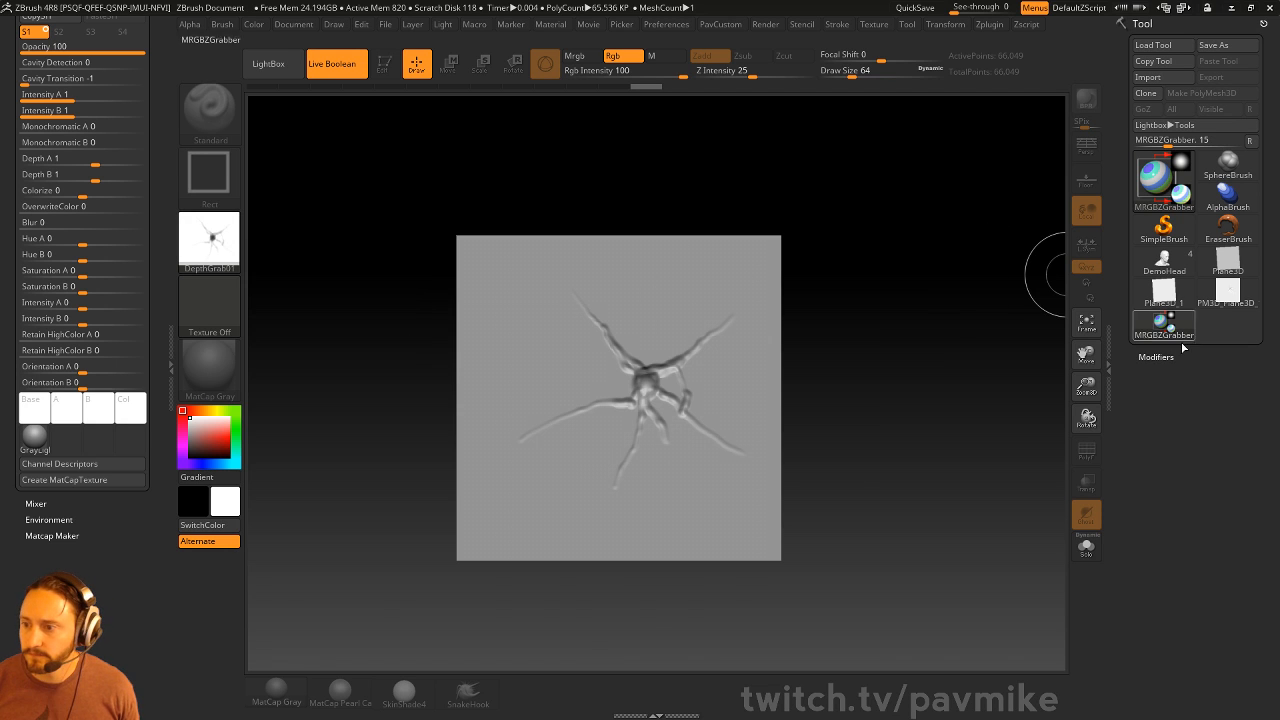
Switch back to the DemoHead tool, clear the canvas, draw the head out and put it in edit mode
click(1163, 262)
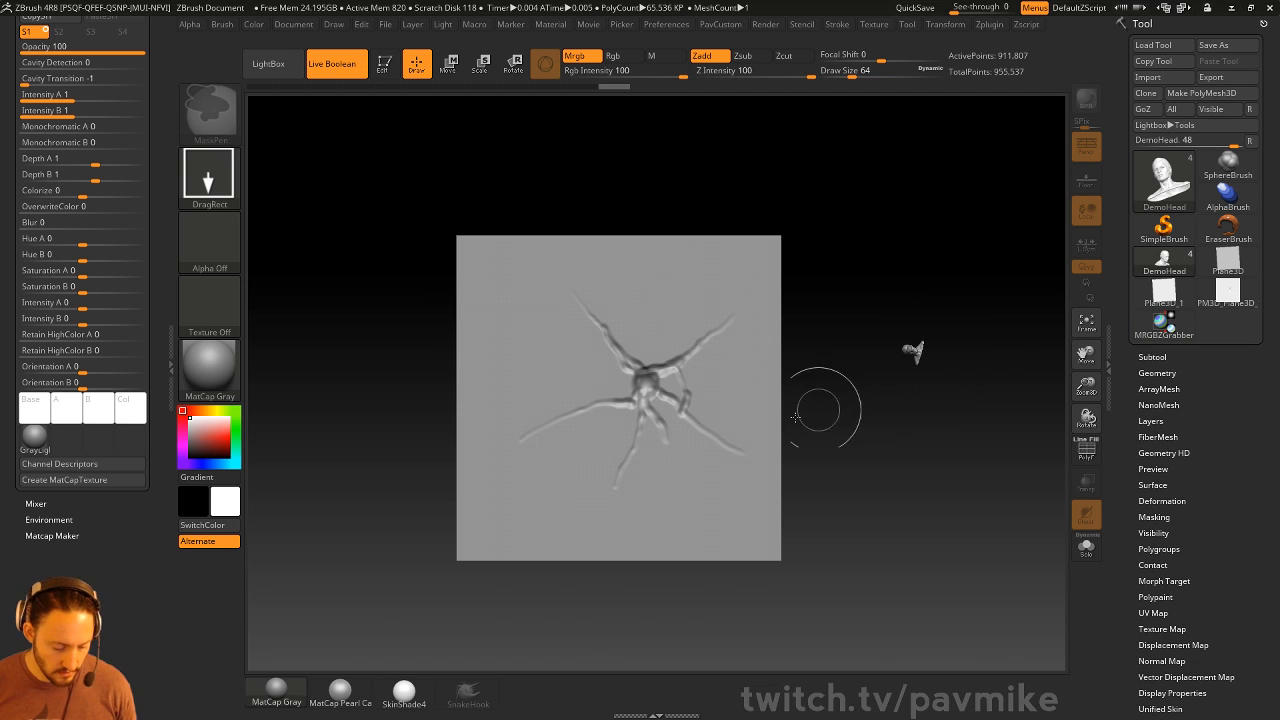
key(ctrl+n)
drag(646, 416, 572, 338)
click(386, 68)
drag(490, 274, 417, 231)
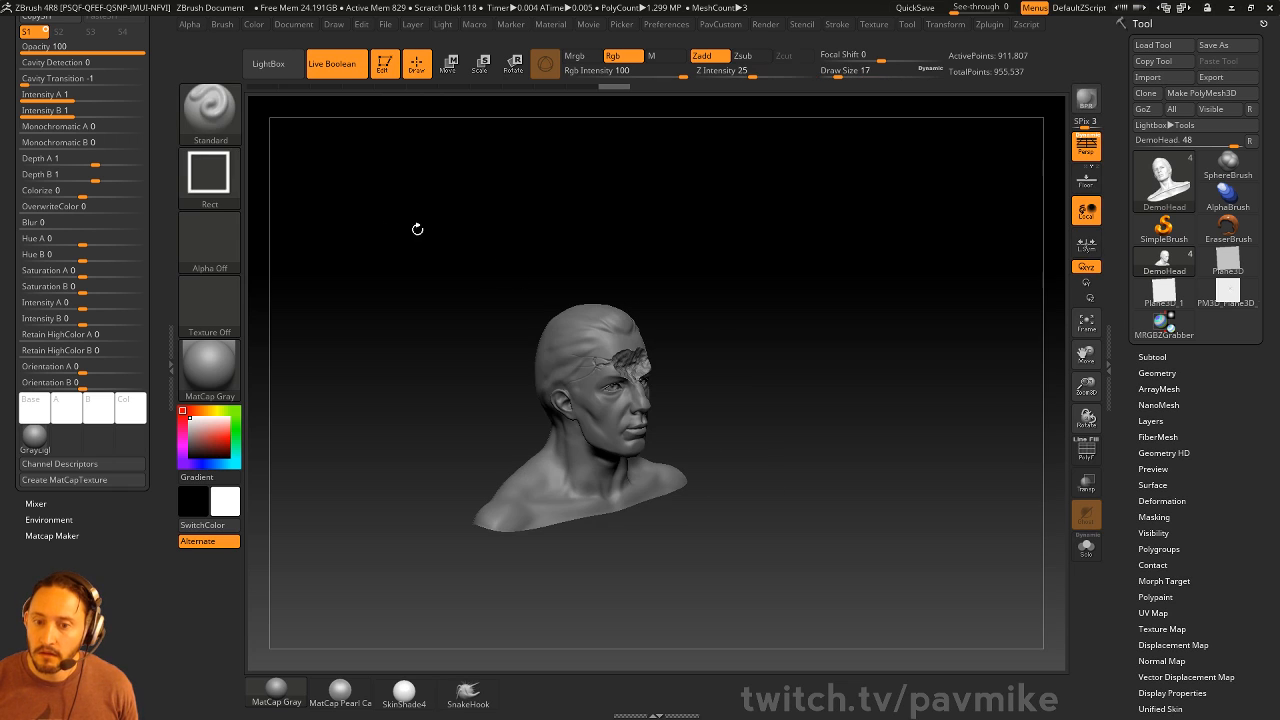
Set the Standard brush to a DragRect stroke with the grabbed DepthGrab01 crack alpha
click(209, 174)
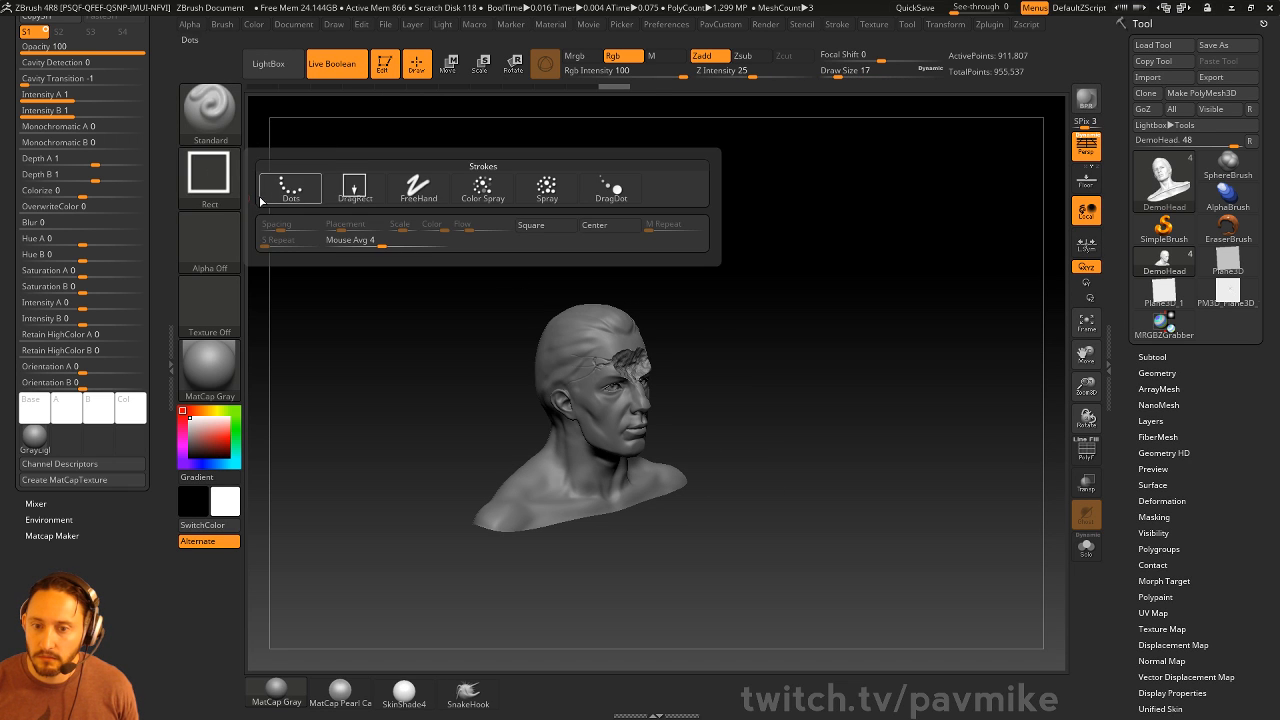
click(209, 174)
click(209, 110)
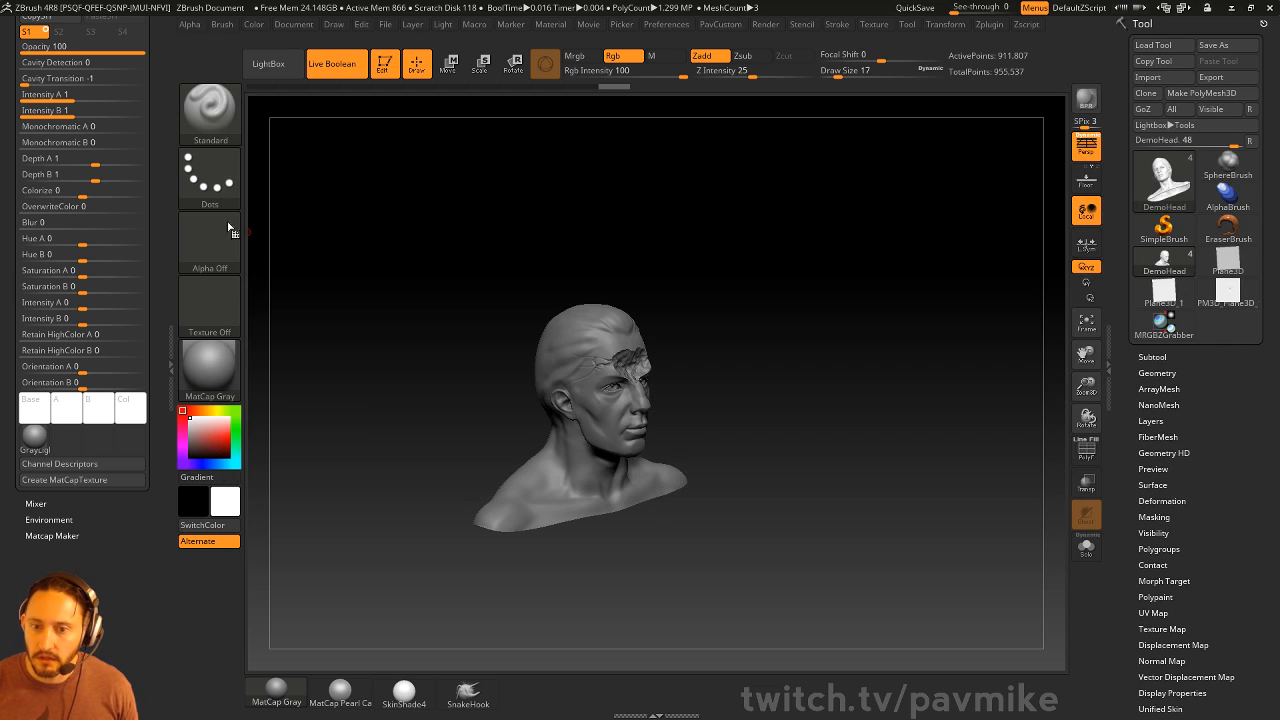
click(209, 174)
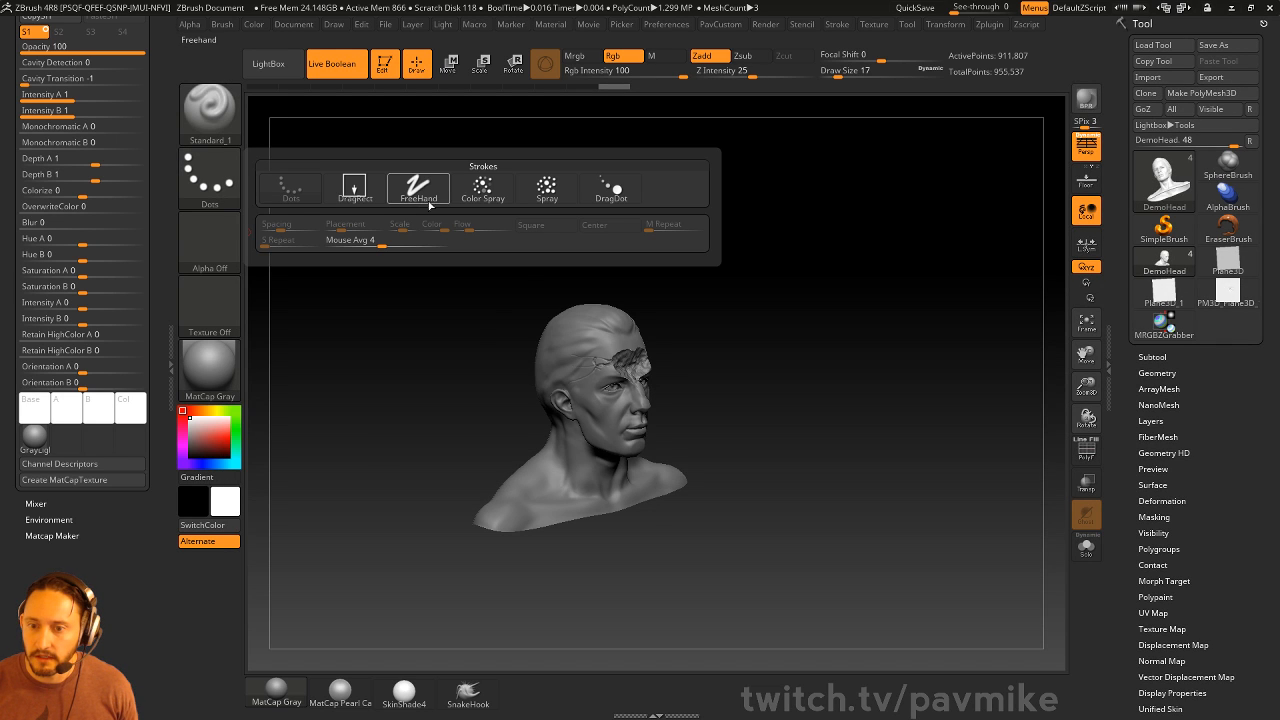
click(354, 187)
click(209, 240)
click(674, 252)
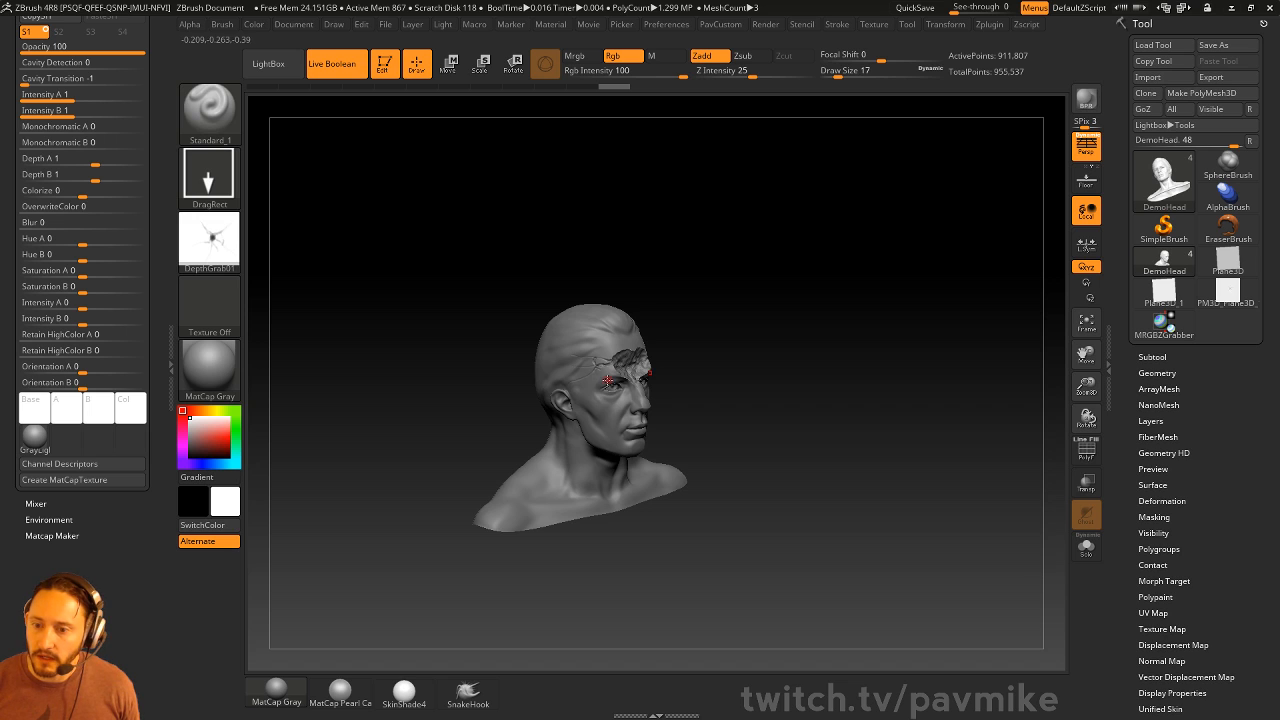
Try stamping the crack alpha on the head's cheek and undo the test stamps
mouse_move(588, 388)
mouse_down()
mouse_move(809, 365)
mouse_move(820, 442)
mouse_up()
key(ctrl+z)
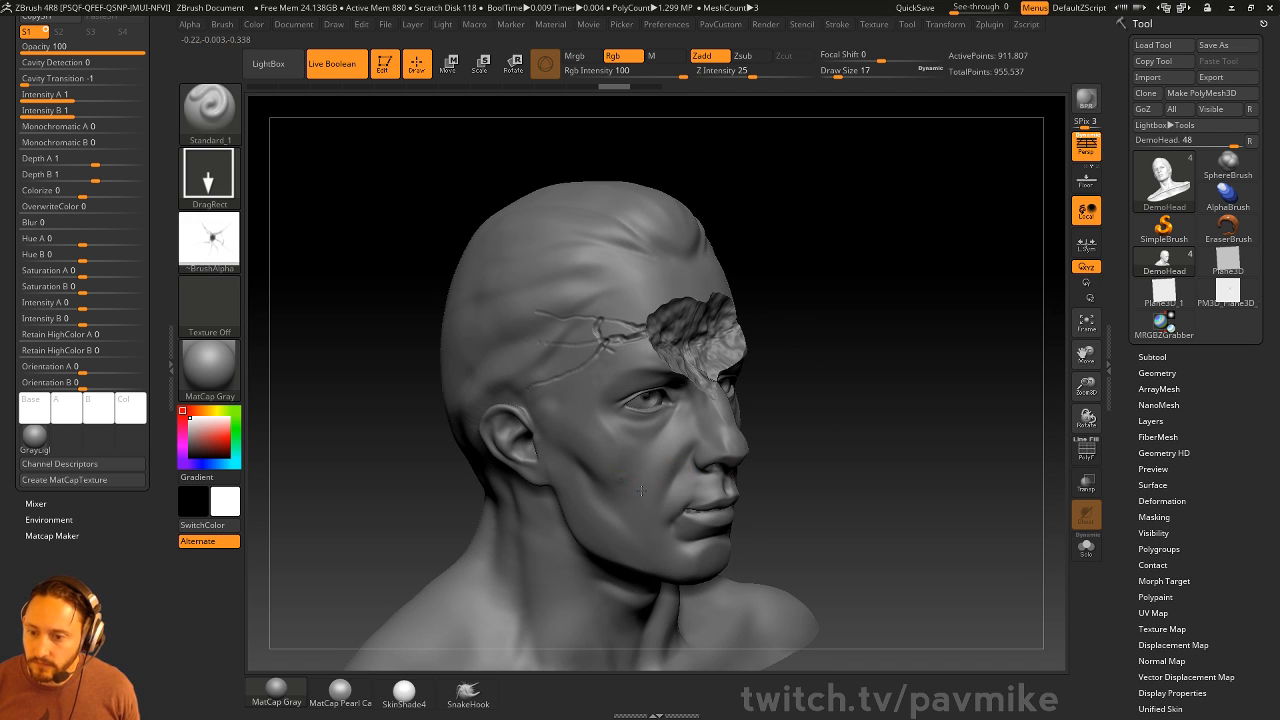
drag(620, 477, 662, 508)
key(ctrl+z)
alt+drag(829, 438, 828, 387)
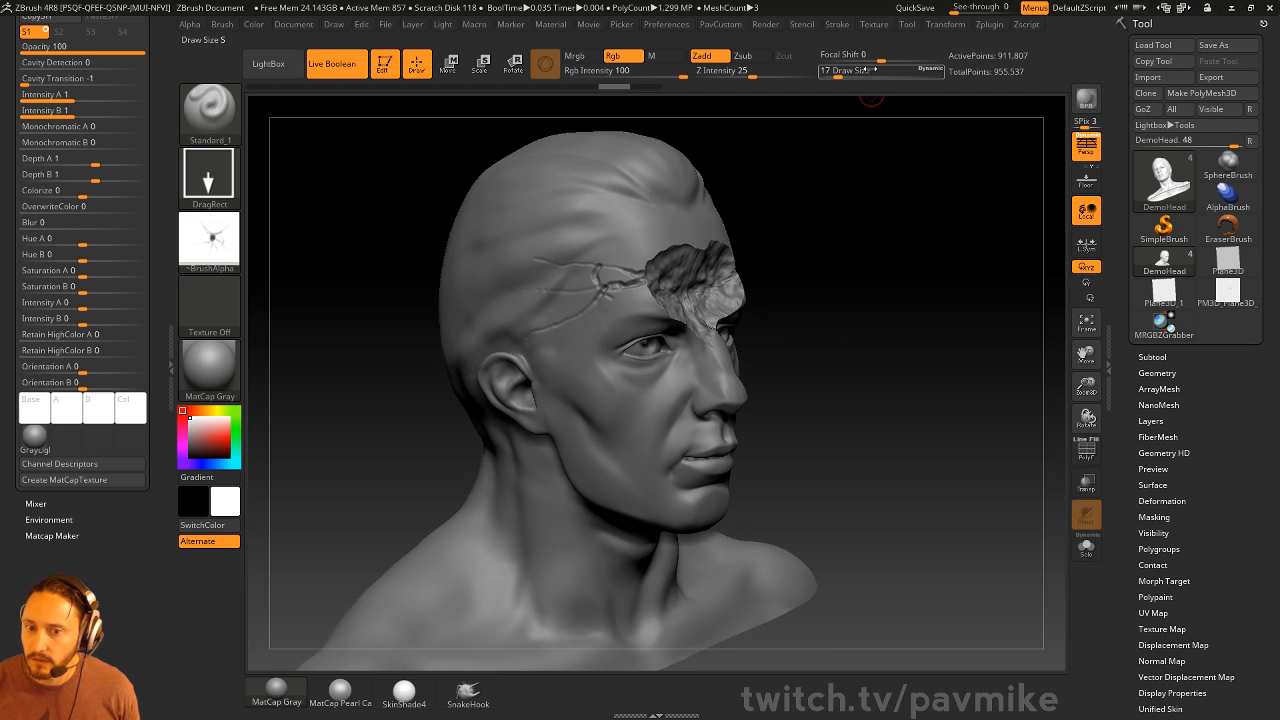
Set the brush's Z Intensity to 42 and Focal Shift to -100, then test a cheek stamp and undo it
click(769, 74)
drag(873, 60, 822, 60)
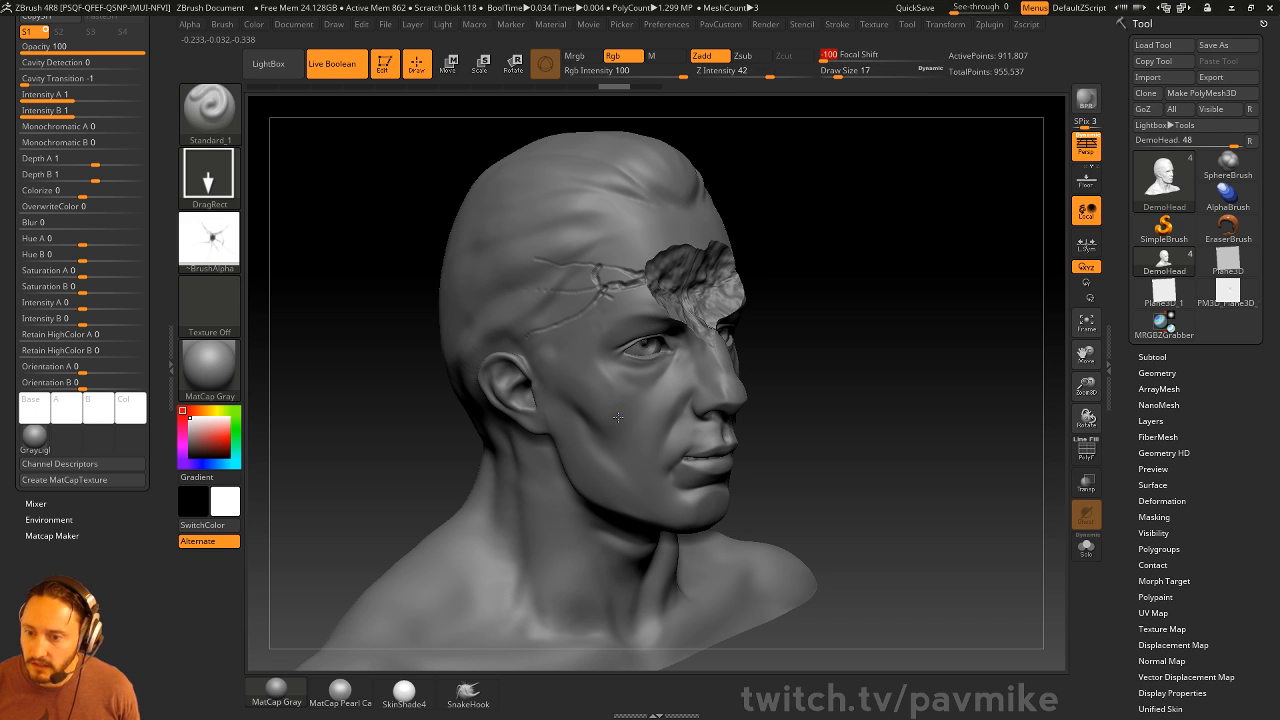
drag(617, 418, 730, 413)
key(ctrl+z)
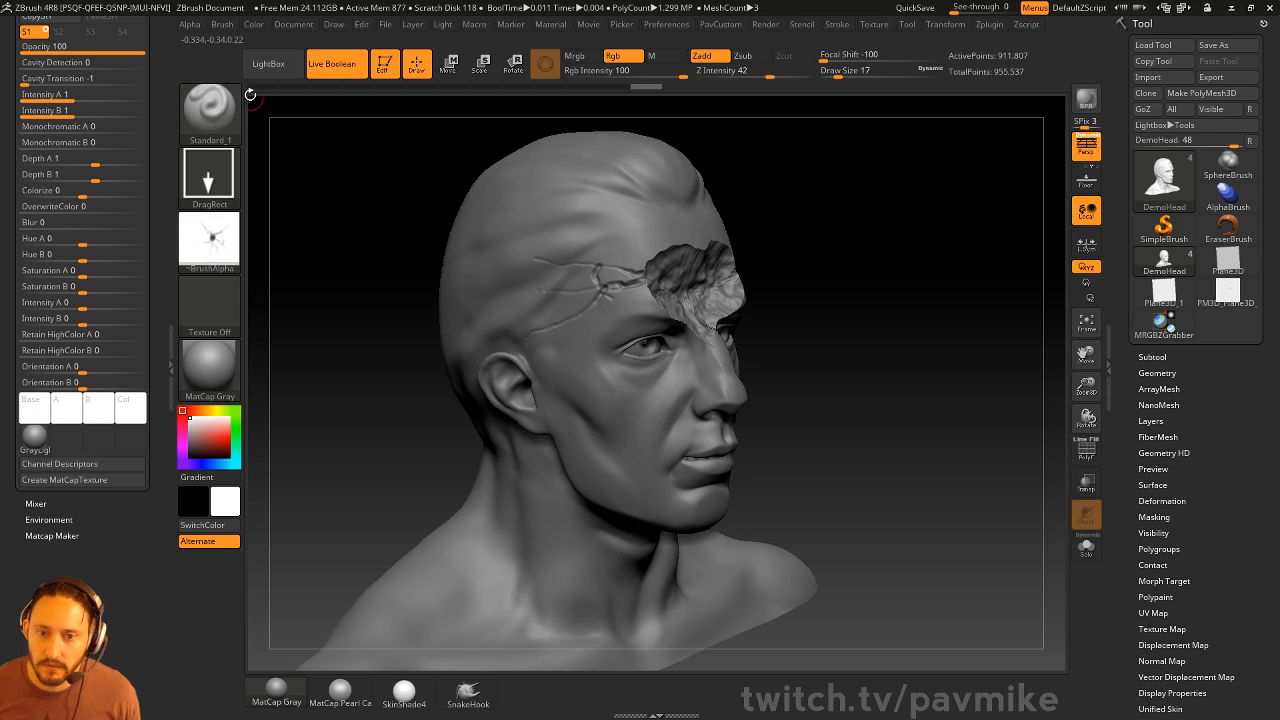
Dock the Alpha palette in the side tray above the Material palette
click(189, 24)
drag(186, 42, 82, 75)
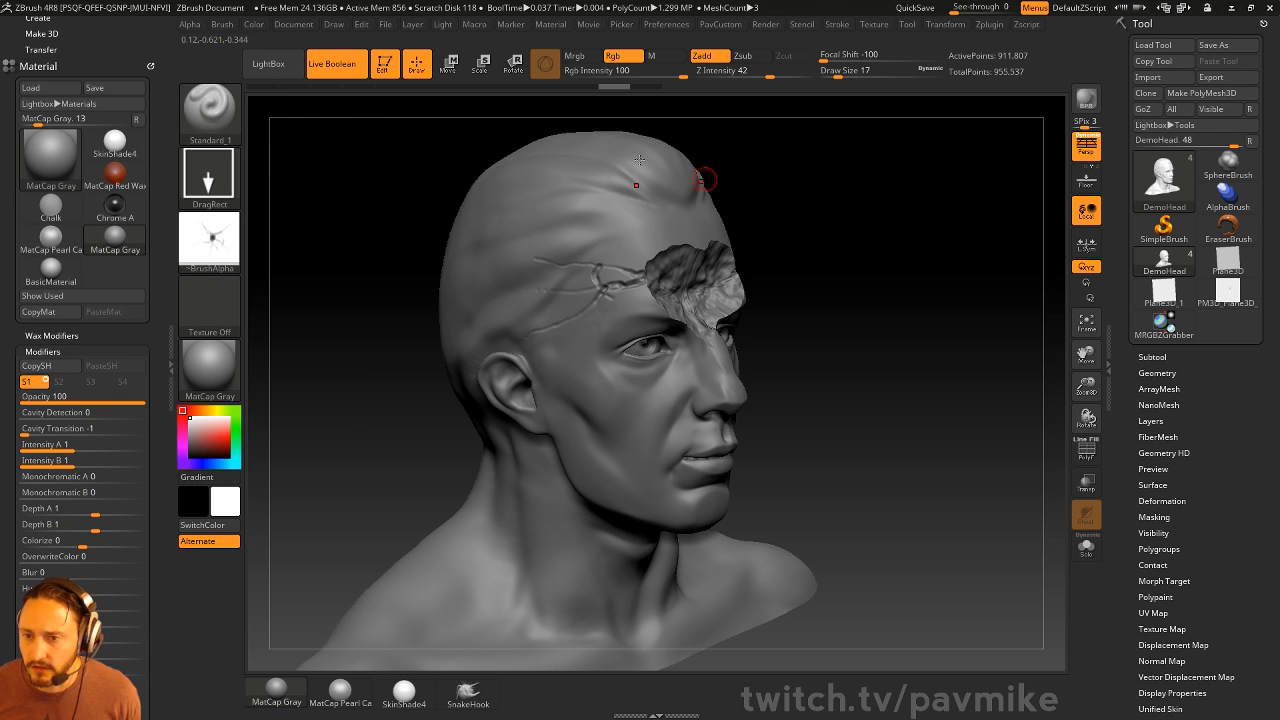
drag(143, 323, 143, 252)
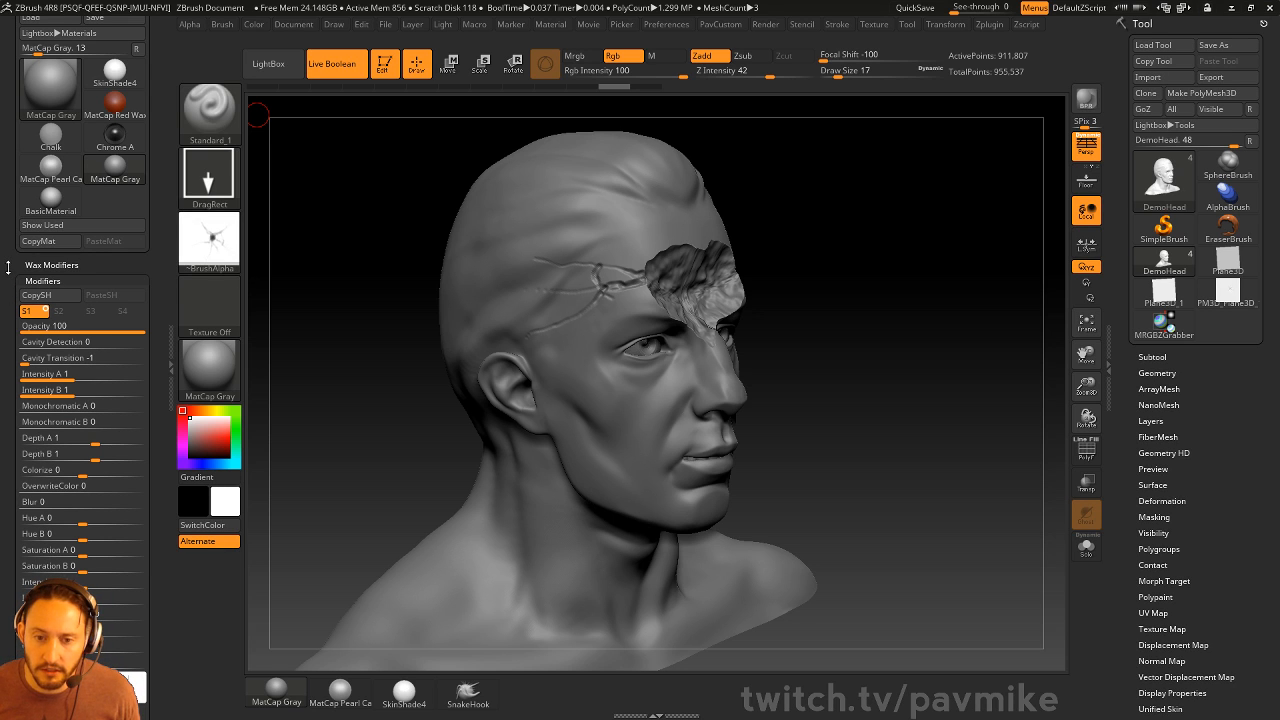
drag(8, 266, 56, 535)
click(150, 21)
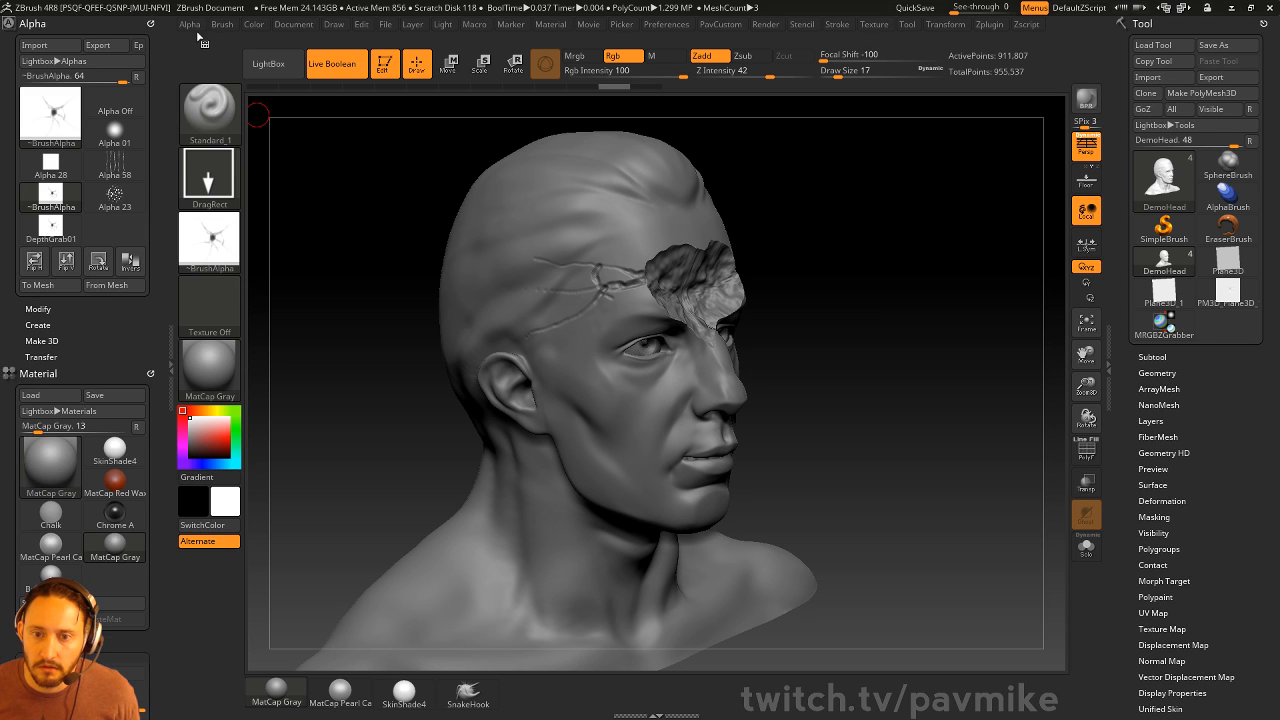
Set the alpha's MidValue to 100 and stamp the crack pattern over the cheek, temple, jaw and neck
click(34, 307)
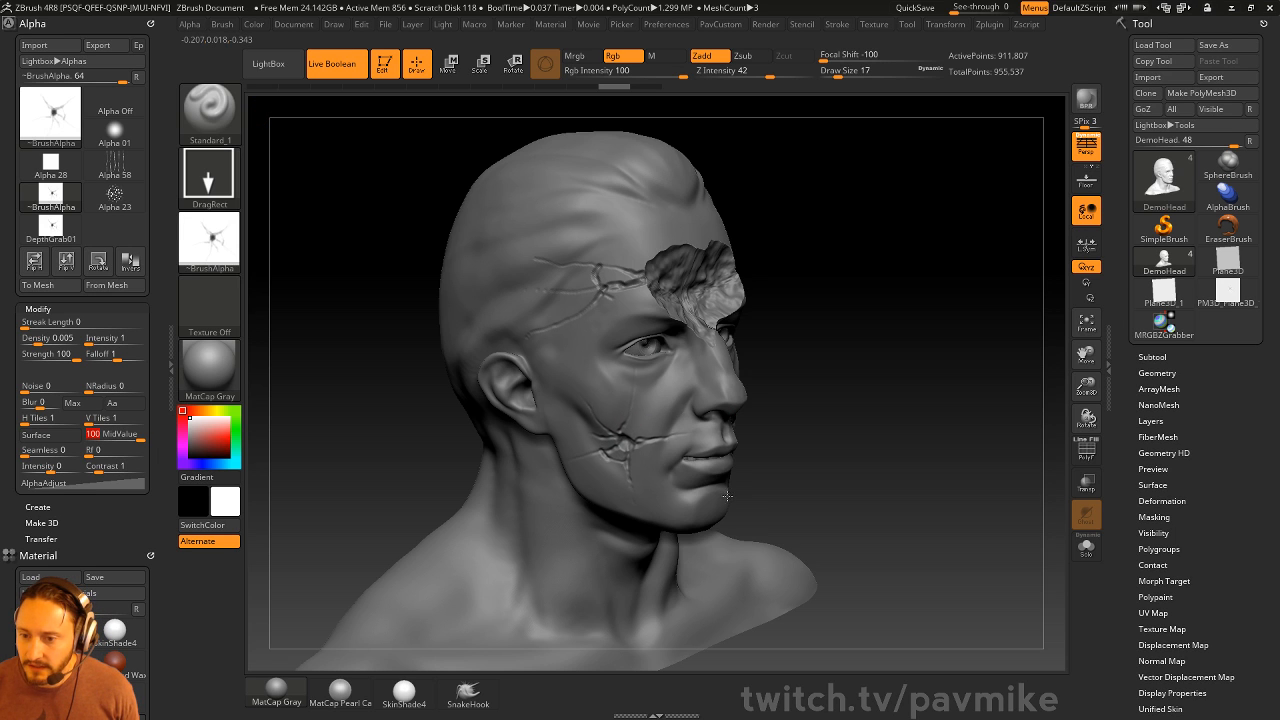
mouse_move(871, 440)
mouse_down()
mouse_move(860, 329)
mouse_move(632, 428)
mouse_move(692, 434)
mouse_up()
drag(580, 367, 672, 400)
drag(525, 536, 625, 575)
drag(485, 588, 555, 620)
drag(575, 455, 665, 465)
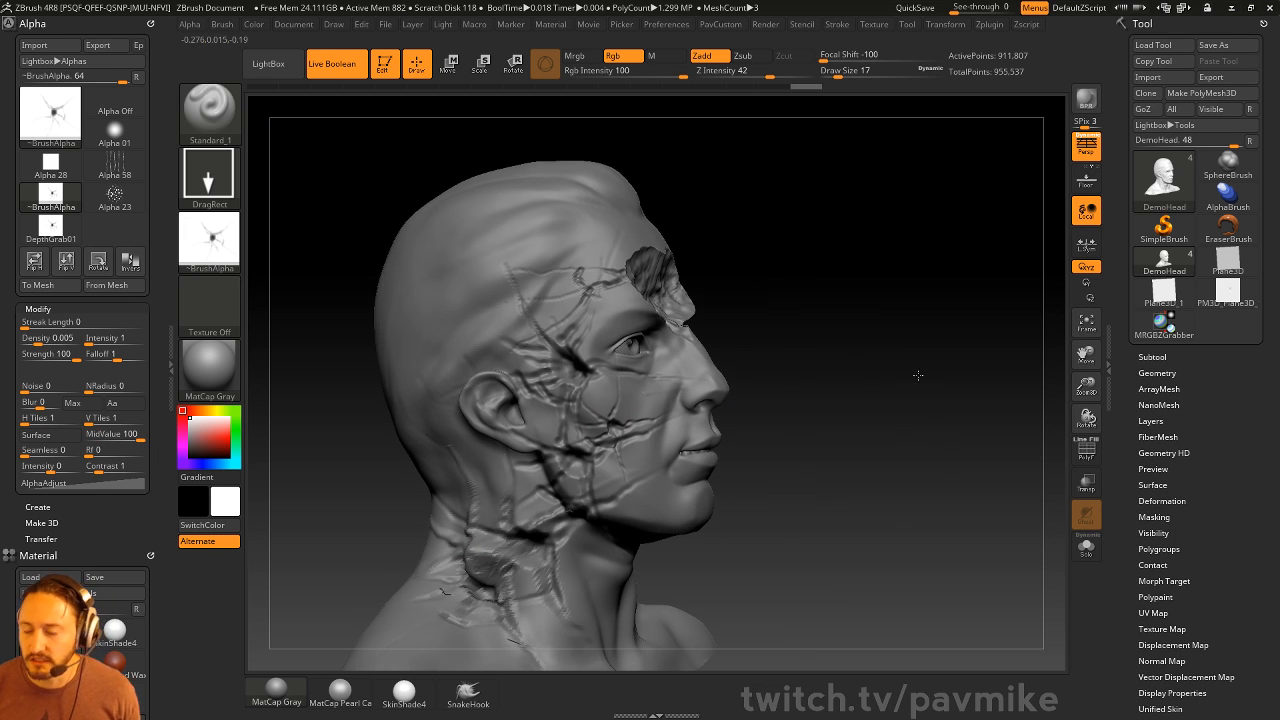
Try remeshing the cracked head with DynaMesh at Resolution 128 and Blur 0, and undo the remesh
key(f)
drag(931, 344, 866, 341)
mouse_move(854, 392)
mouse_down()
mouse_move(917, 371)
mouse_move(929, 386)
mouse_move(883, 455)
mouse_up()
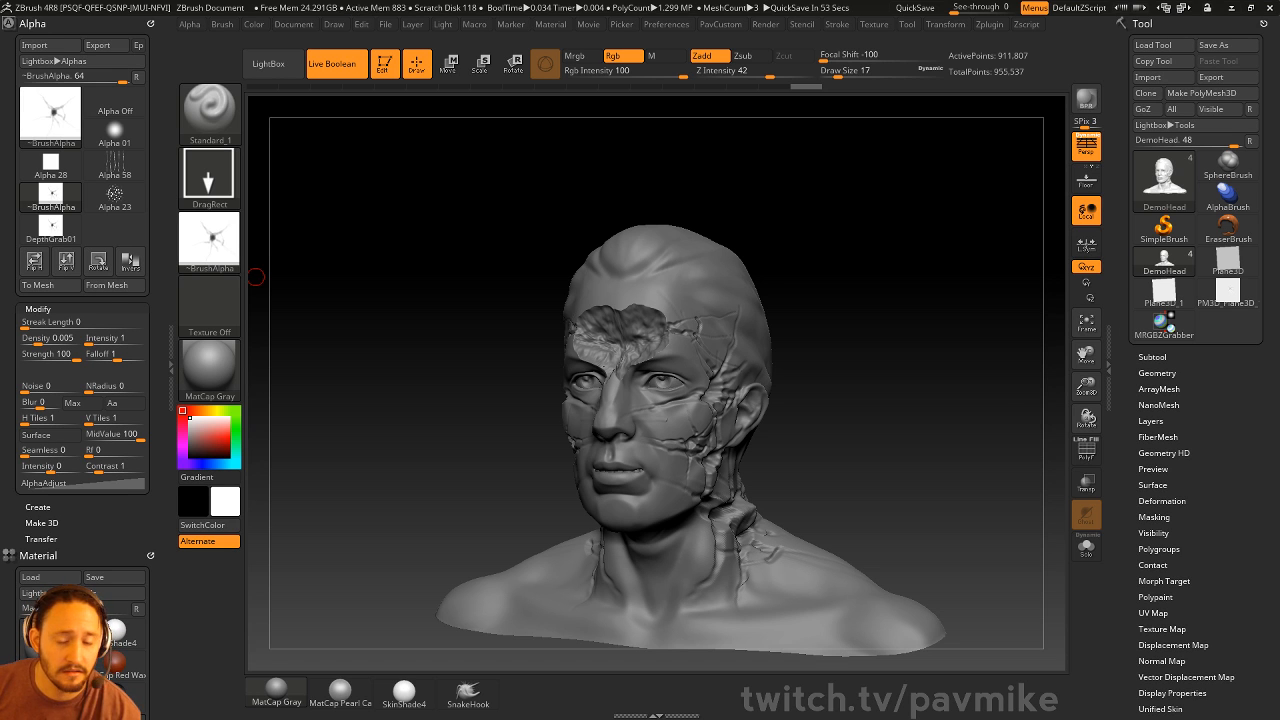
mouse_move(933, 360)
mouse_down()
mouse_move(863, 289)
mouse_move(903, 354)
mouse_move(906, 260)
mouse_move(928, 336)
mouse_up()
key(space)
click(944, 213)
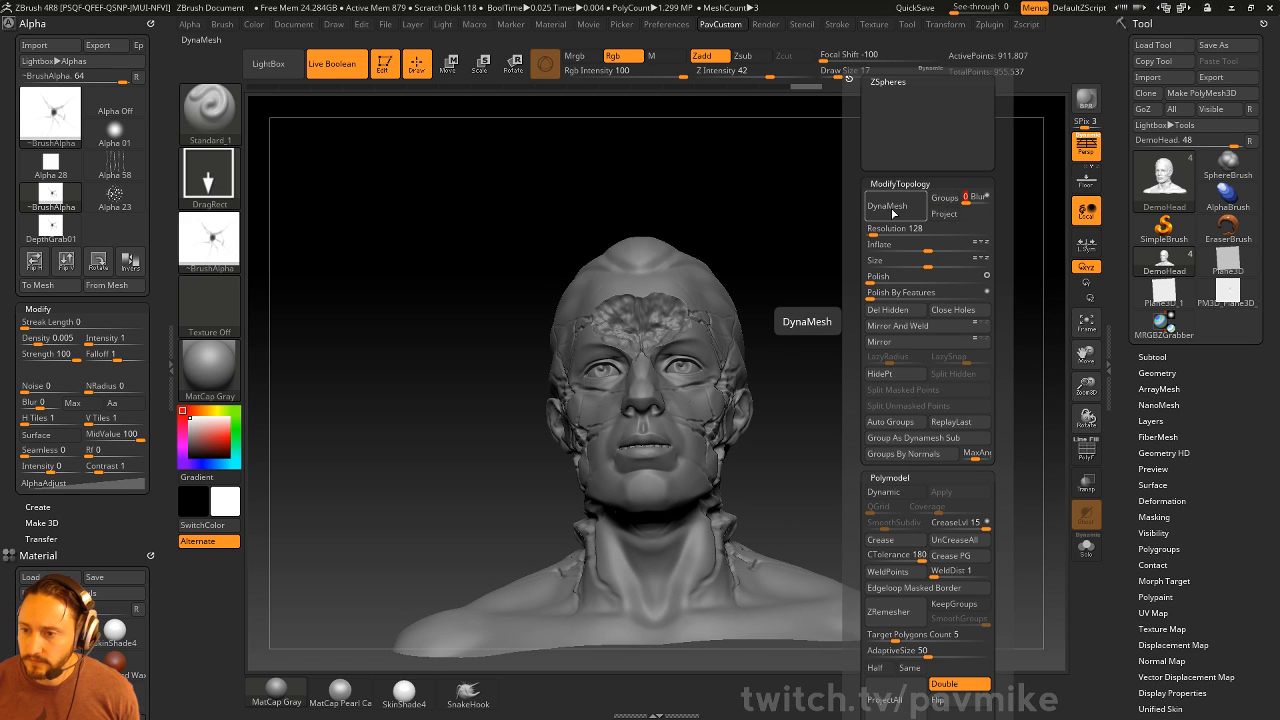
click(887, 206)
key(Return)
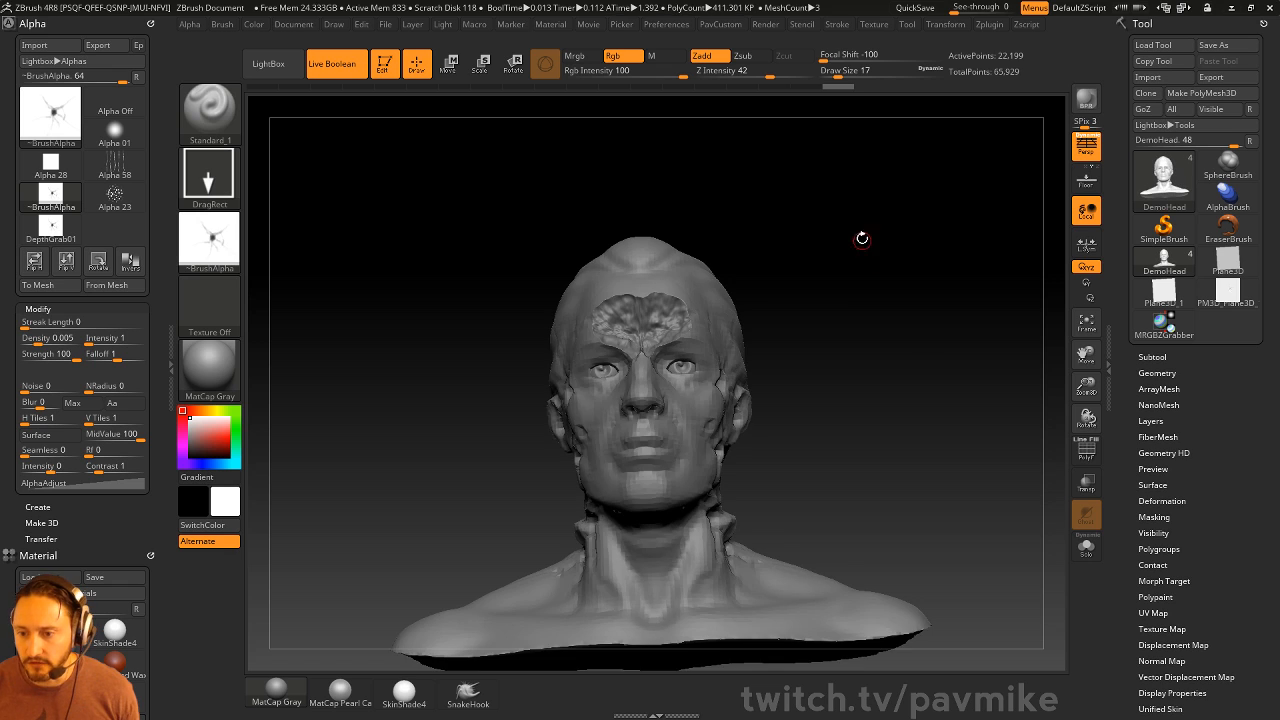
drag(860, 237, 894, 277)
key(ctrl+z)
Try DynaMesh on the head at Resolution 384 and undo the remesh
key(space)
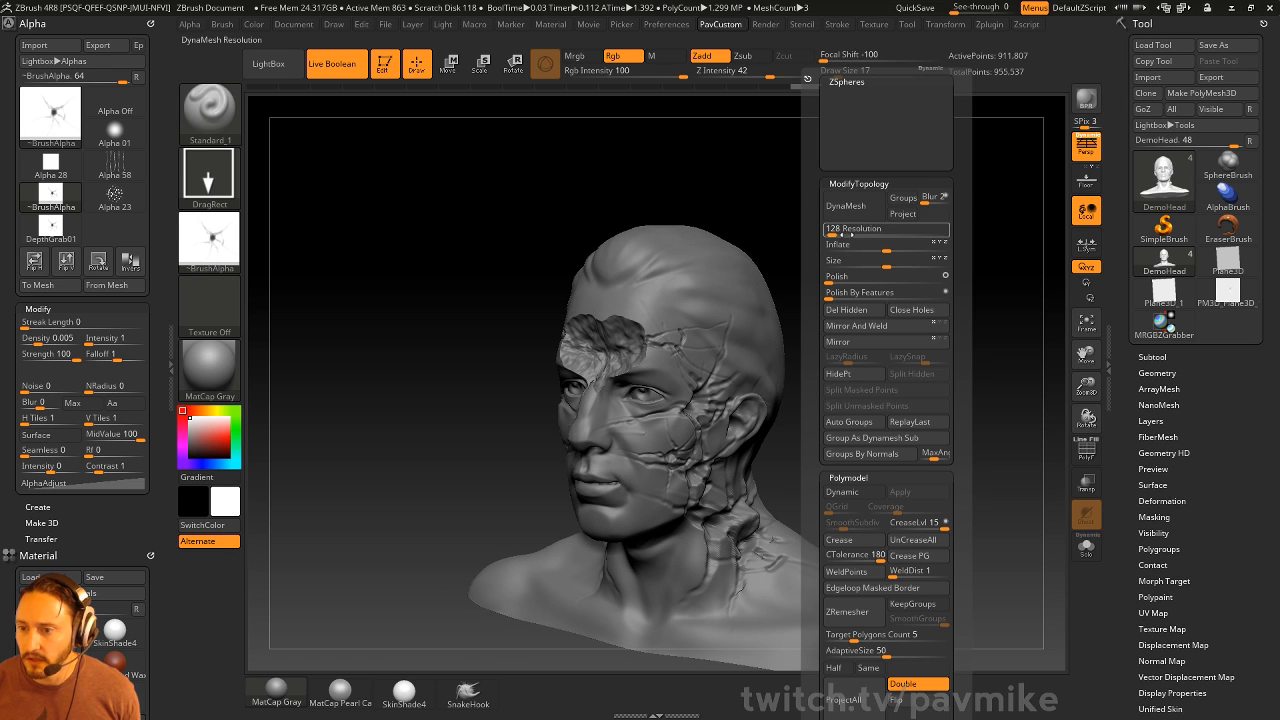
click(833, 228)
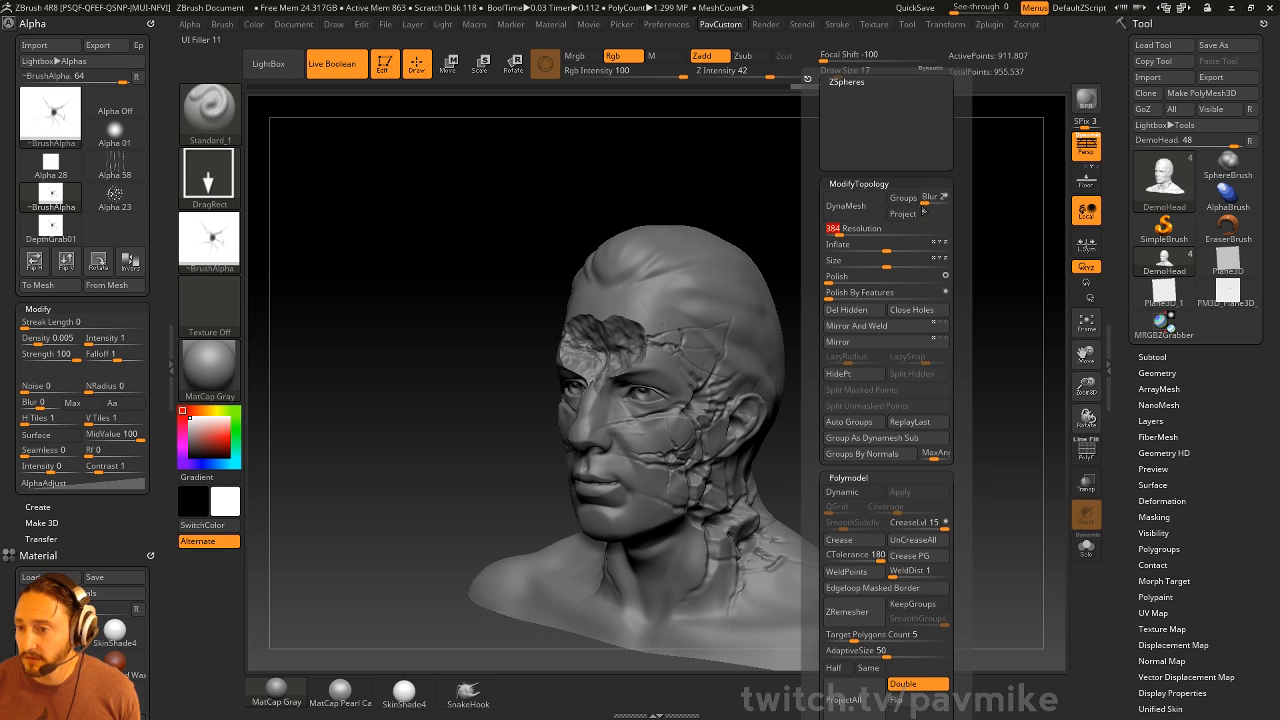
click(845, 206)
click(790, 242)
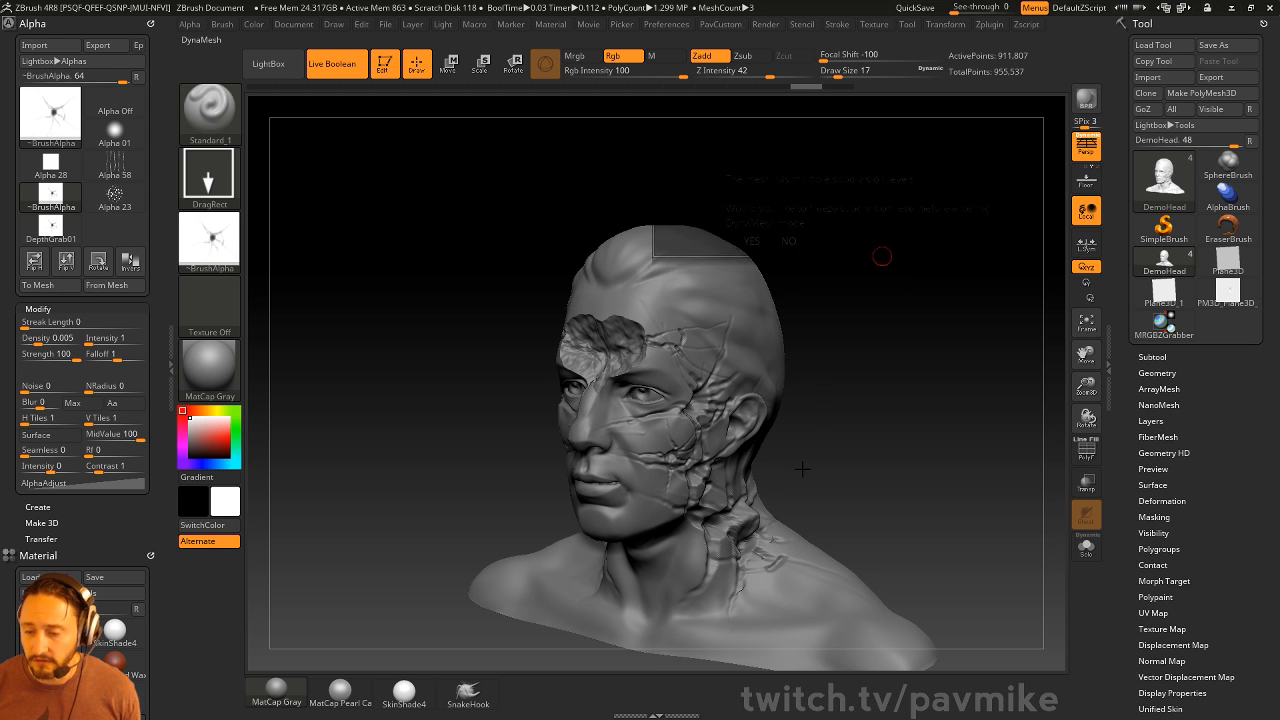
mouse_move(871, 266)
mouse_down()
mouse_move(873, 309)
mouse_move(929, 209)
mouse_move(900, 209)
mouse_move(892, 273)
mouse_move(857, 310)
mouse_up()
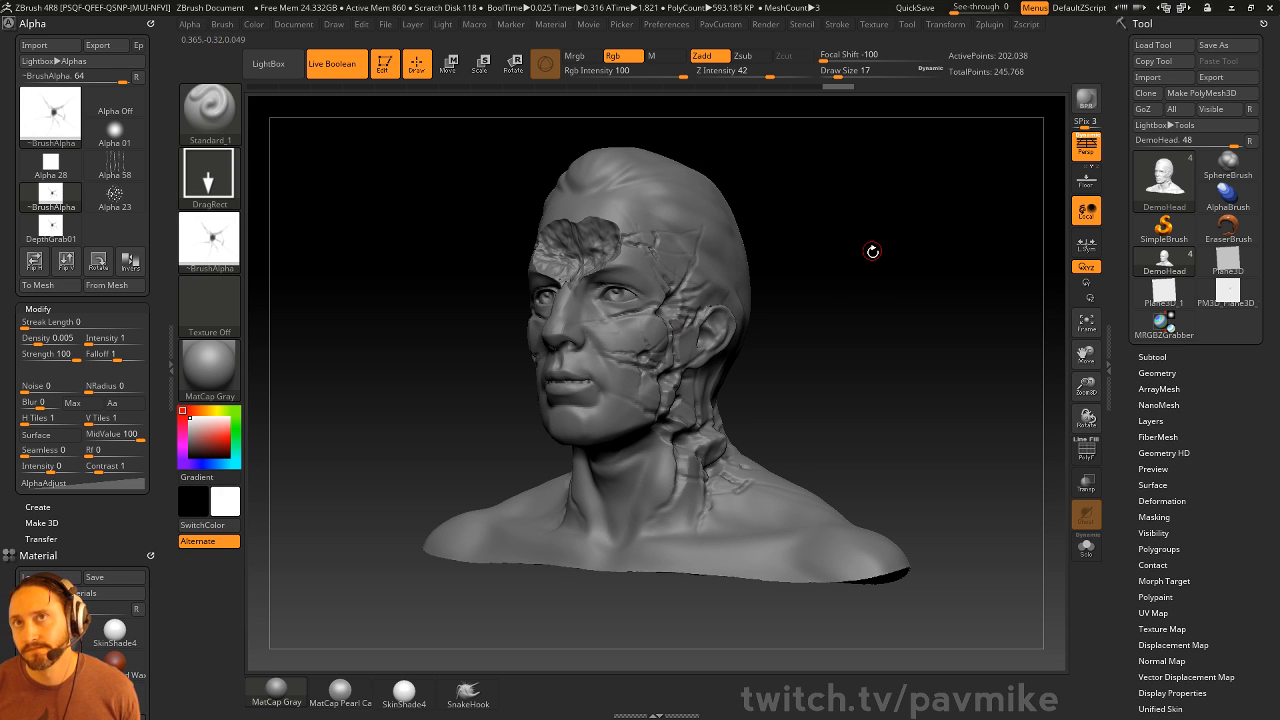
drag(872, 251, 877, 320)
key(ctrl+z)
Duplicate the DemoHead subtool and select the copy
click(1153, 357)
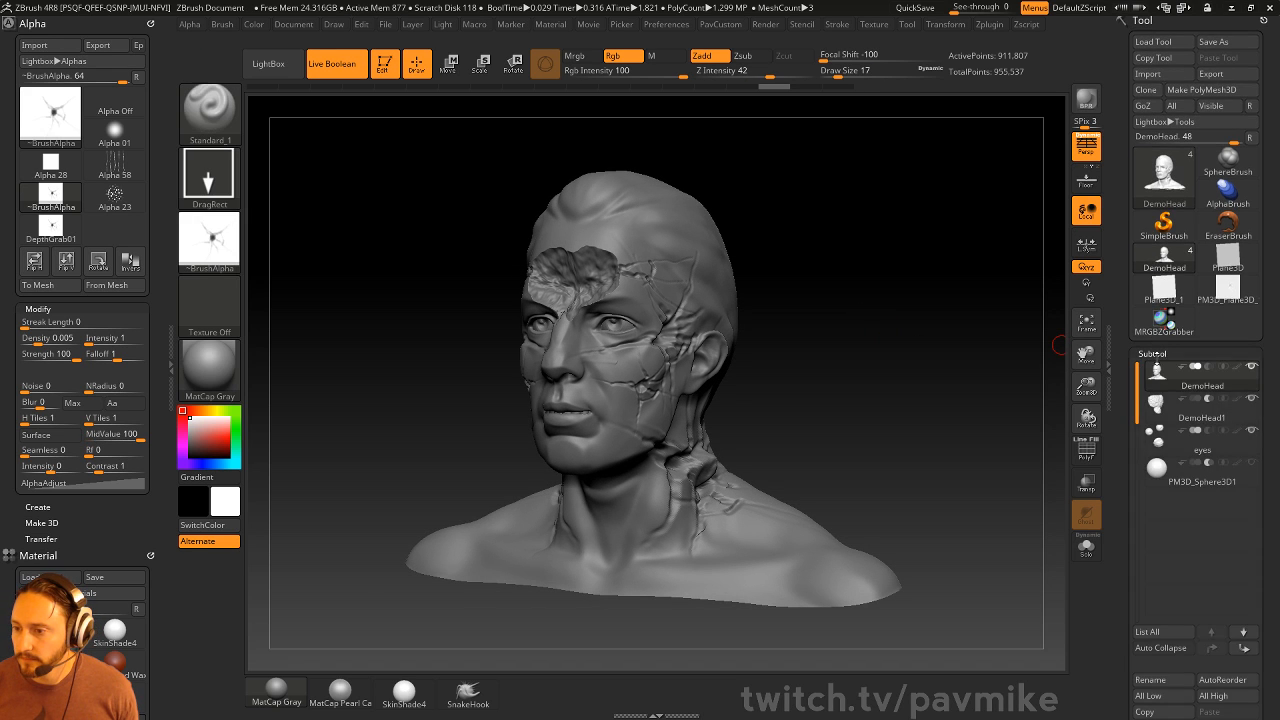
drag(1125, 396, 1133, 369)
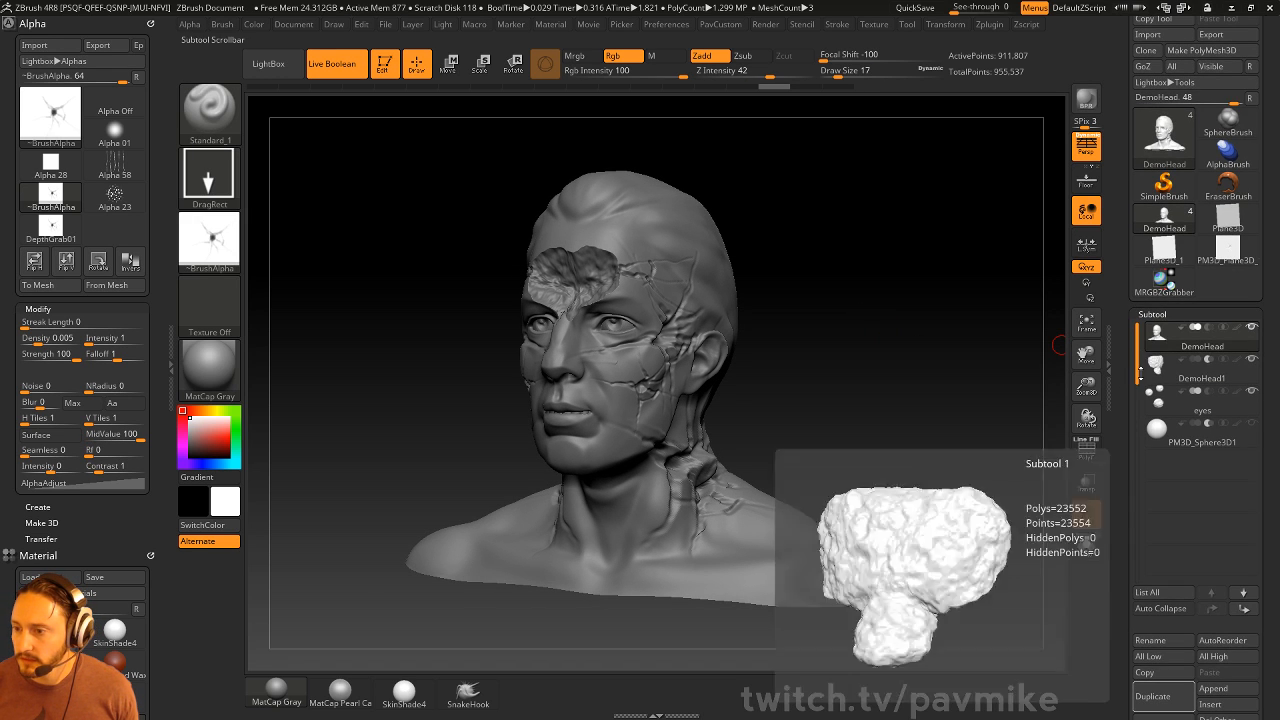
drag(1123, 489, 1125, 400)
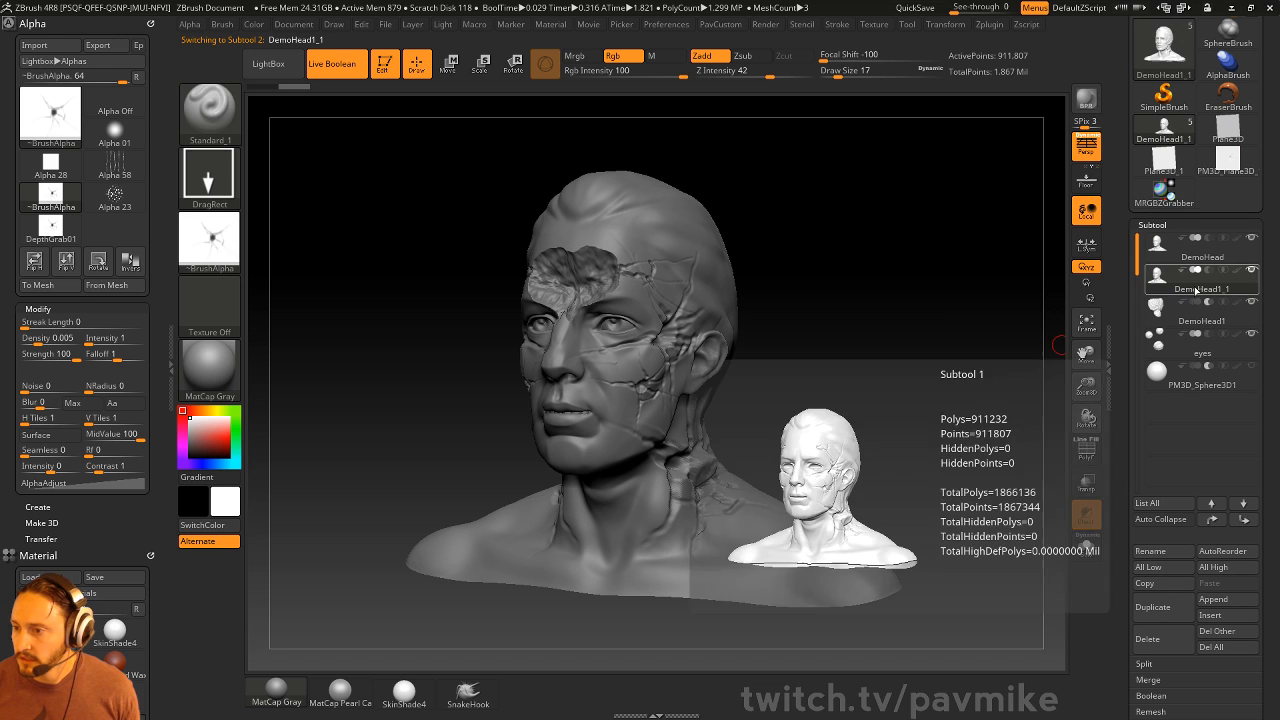
Show the wireframe, lower the duplicate head to subdivision level 1 and delete its higher levels
key(shift+f)
drag(740, 337, 841, 338)
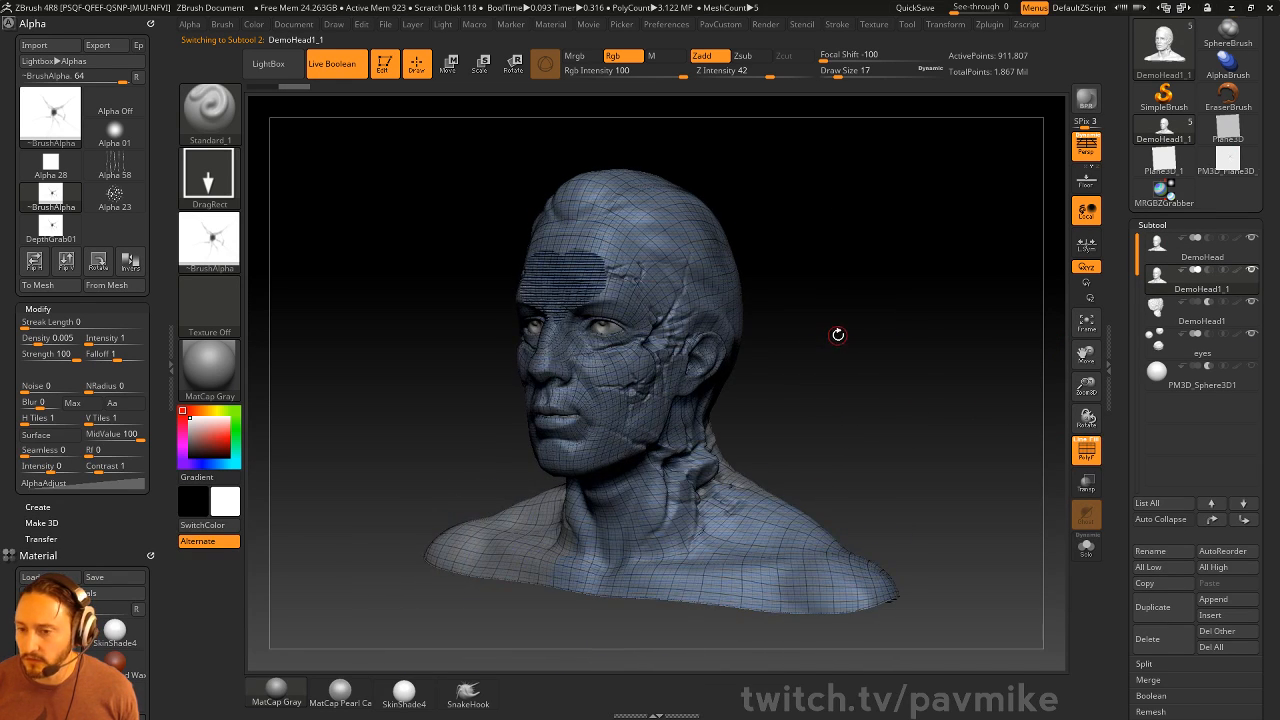
scroll(1119, 440, down, 6)
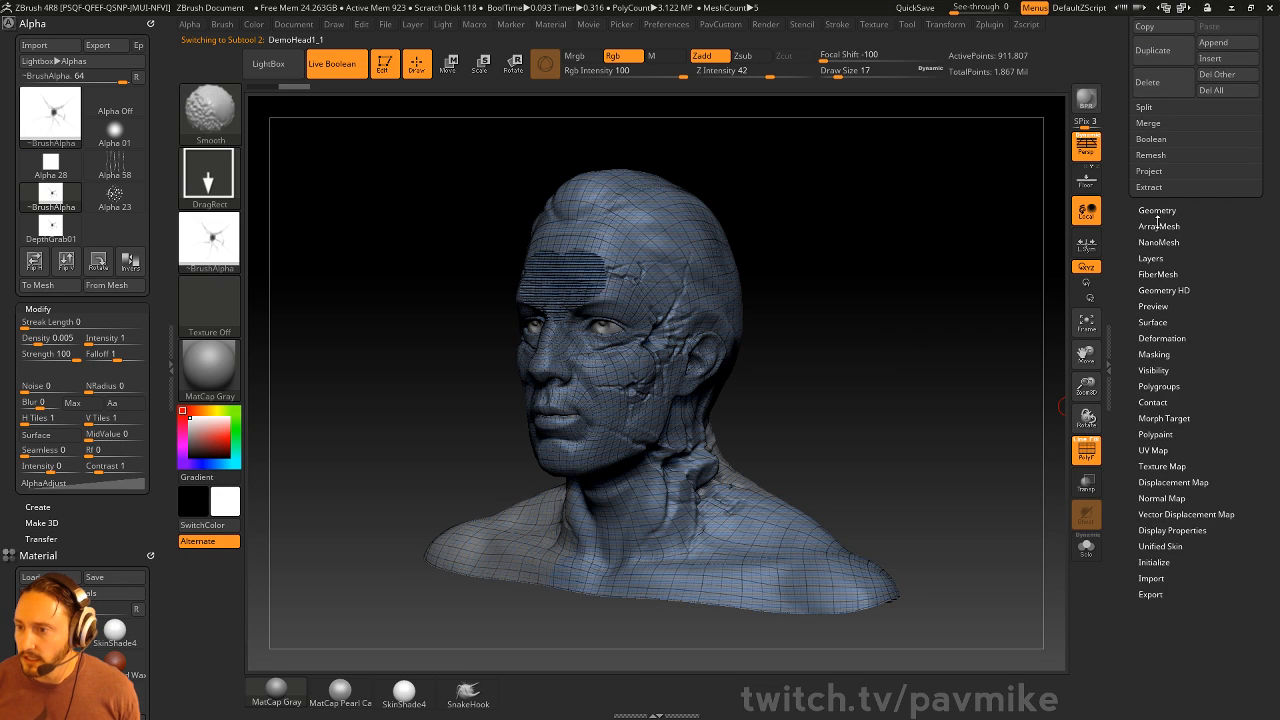
click(1160, 210)
key(shift+d)
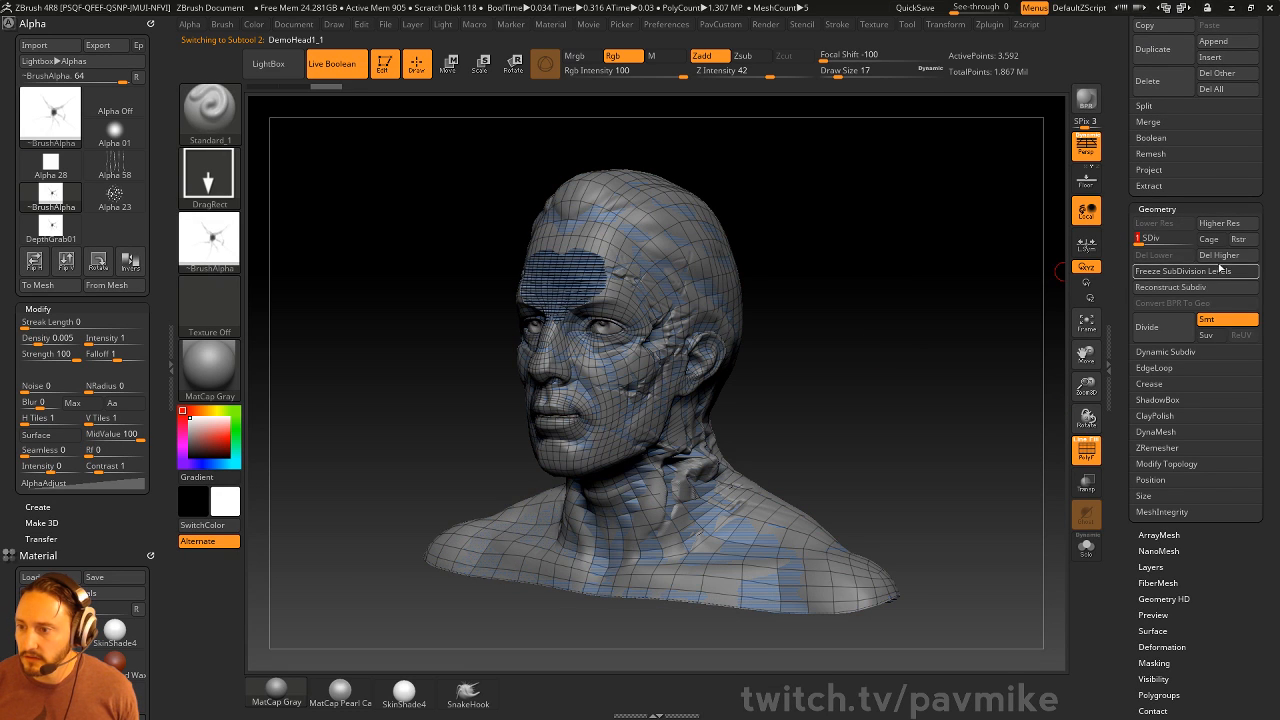
key(shift+d)
drag(907, 311, 917, 306)
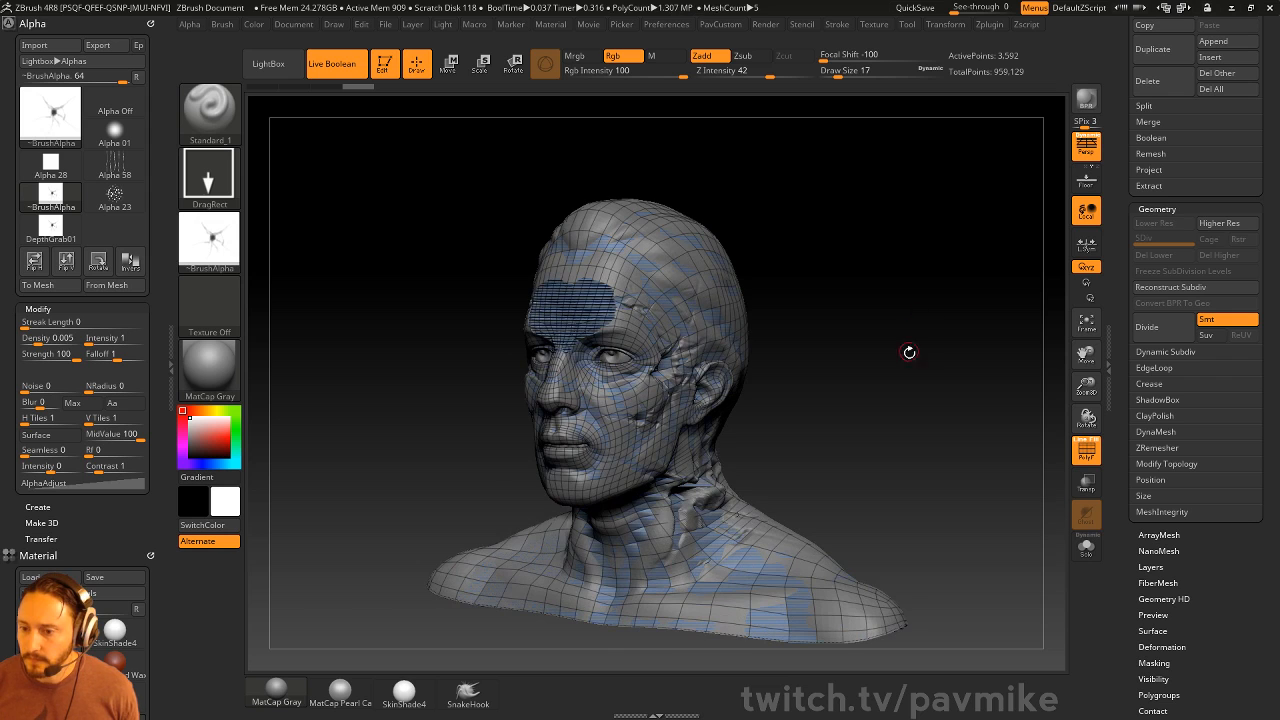
Switch to the ZModeler brush and set its polygon action to Extrude
drag(906, 351, 906, 365)
key(b)
key(z)
key(m)
key(space)
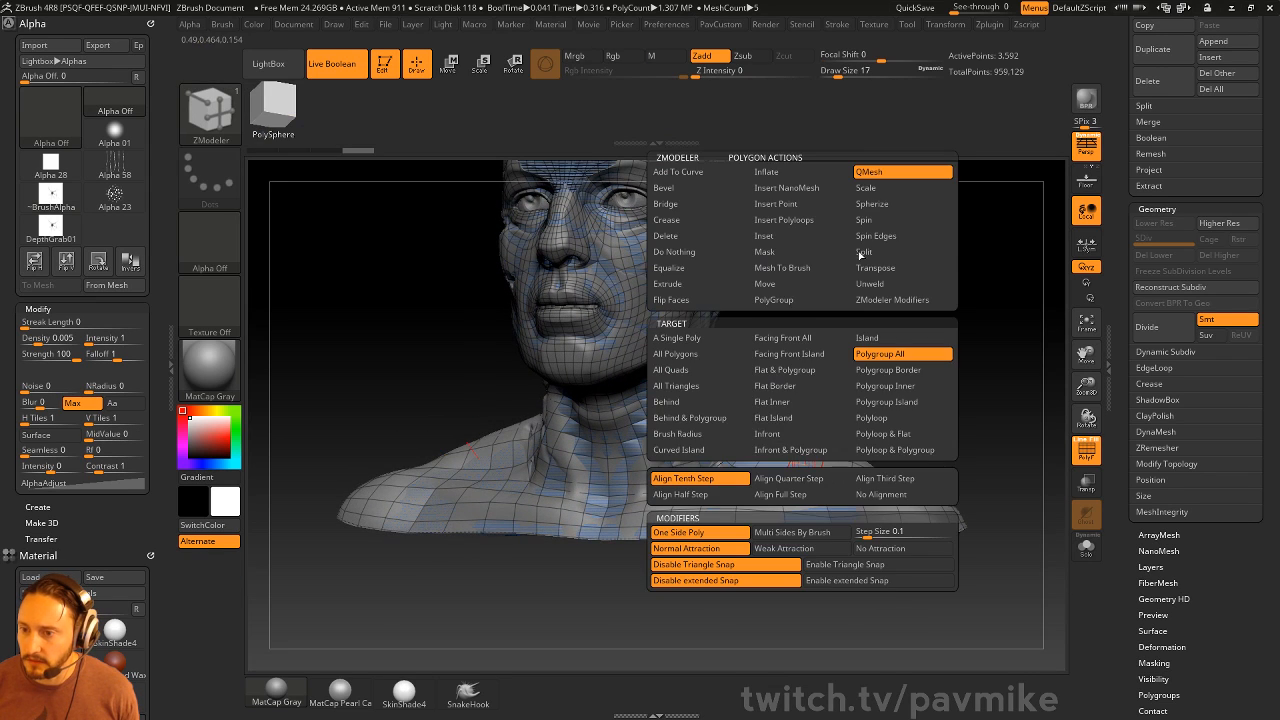
key(space)
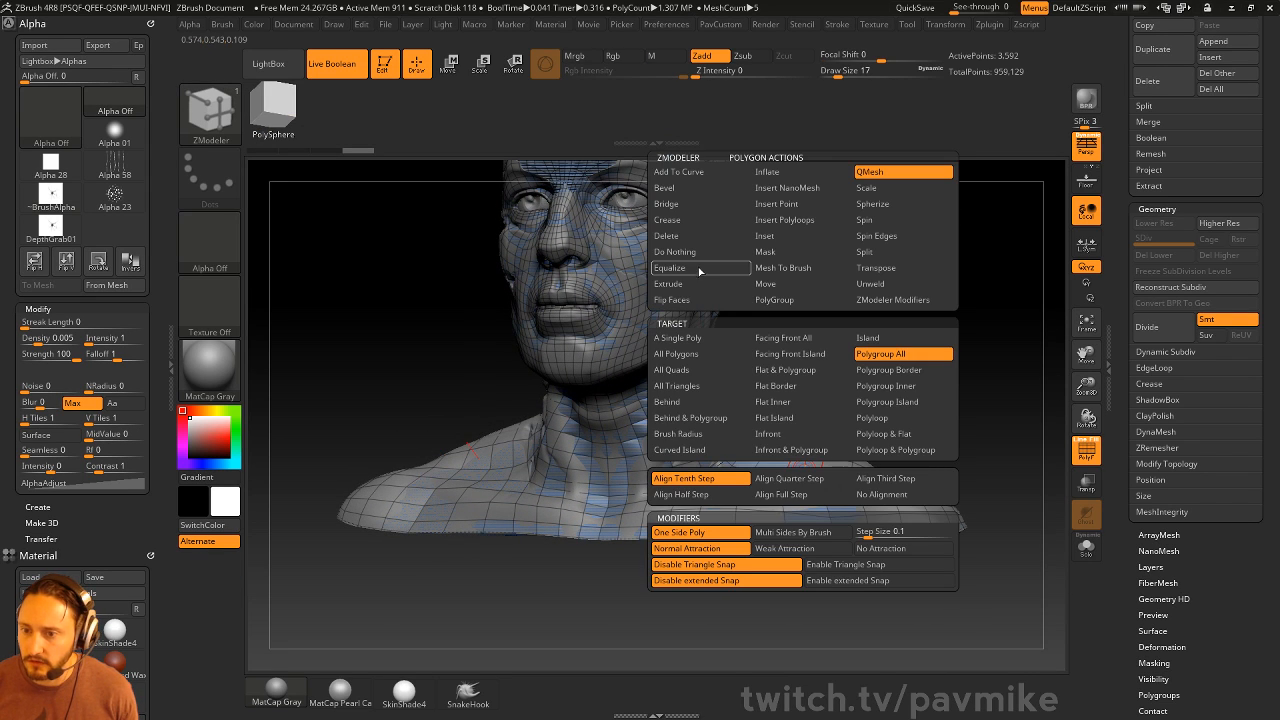
click(668, 284)
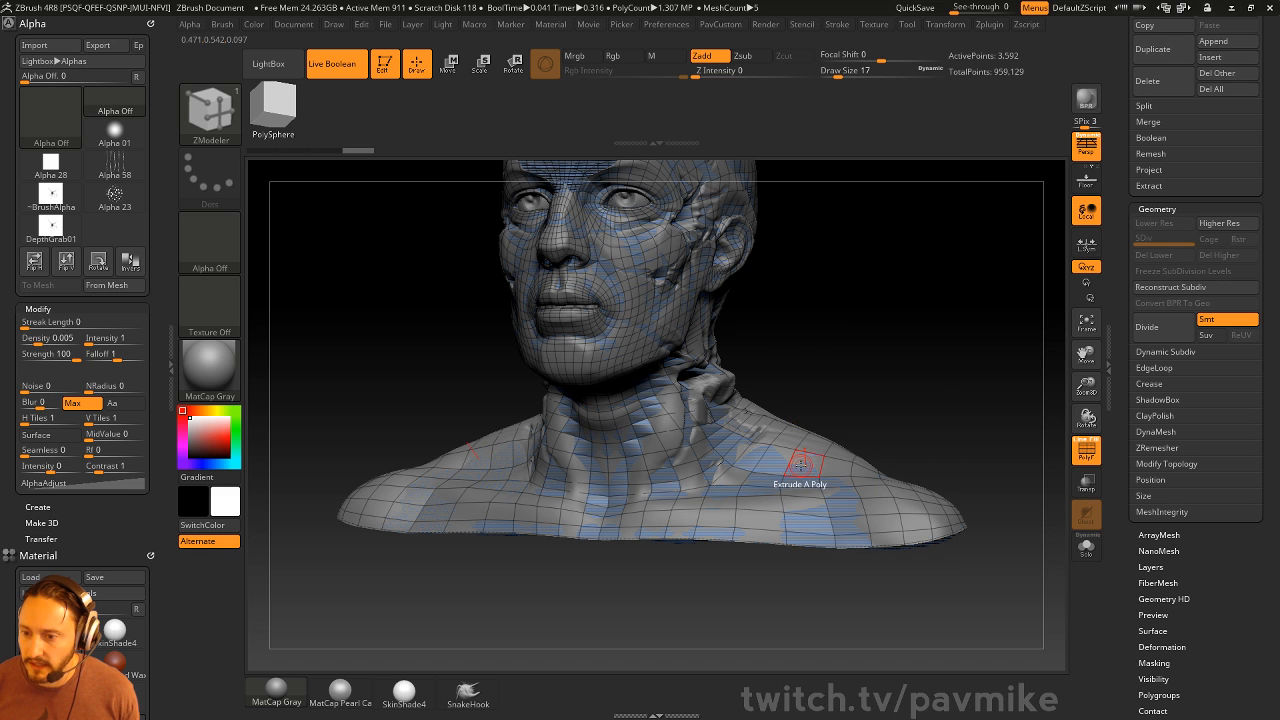
Solo the duplicate head, set the Extrude target to Polygroup All and extrude its whole surface into a shell with thickness
drag(877, 413, 897, 458)
click(1086, 546)
key(ctrl+z)
key(space)
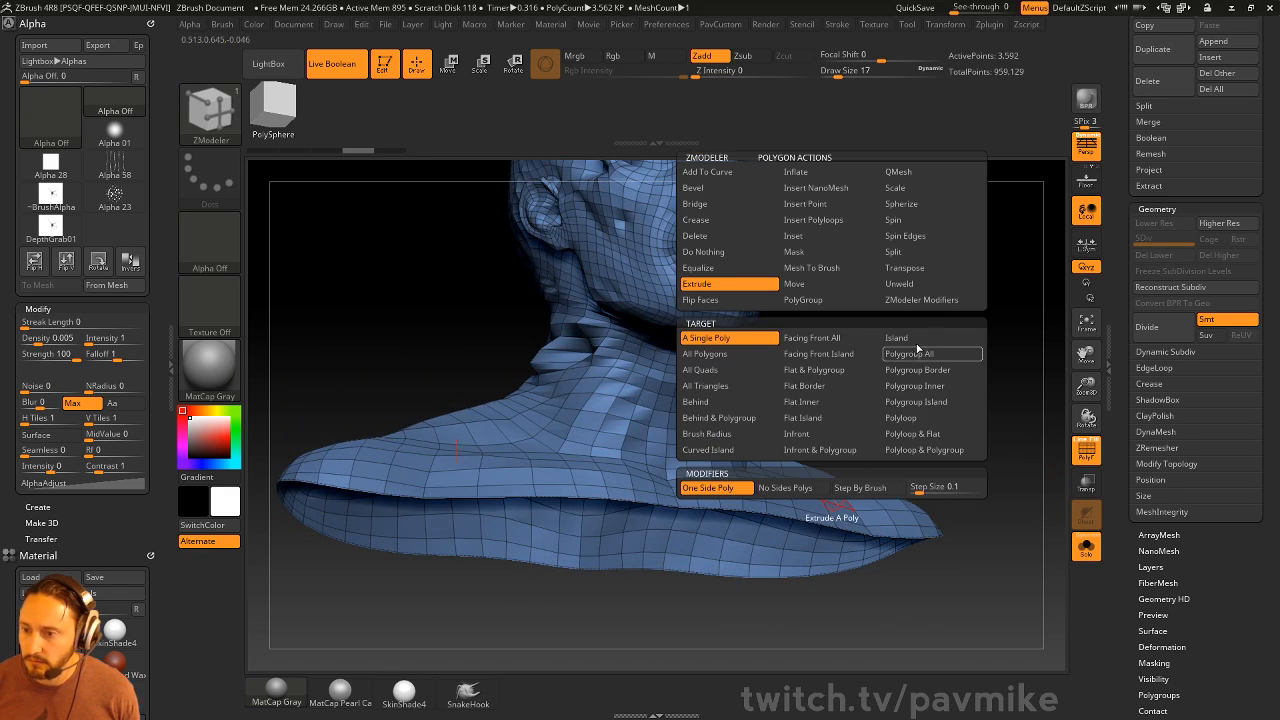
click(918, 355)
mouse_move(808, 500)
mouse_down()
mouse_move(812, 520)
mouse_move(830, 500)
mouse_up()
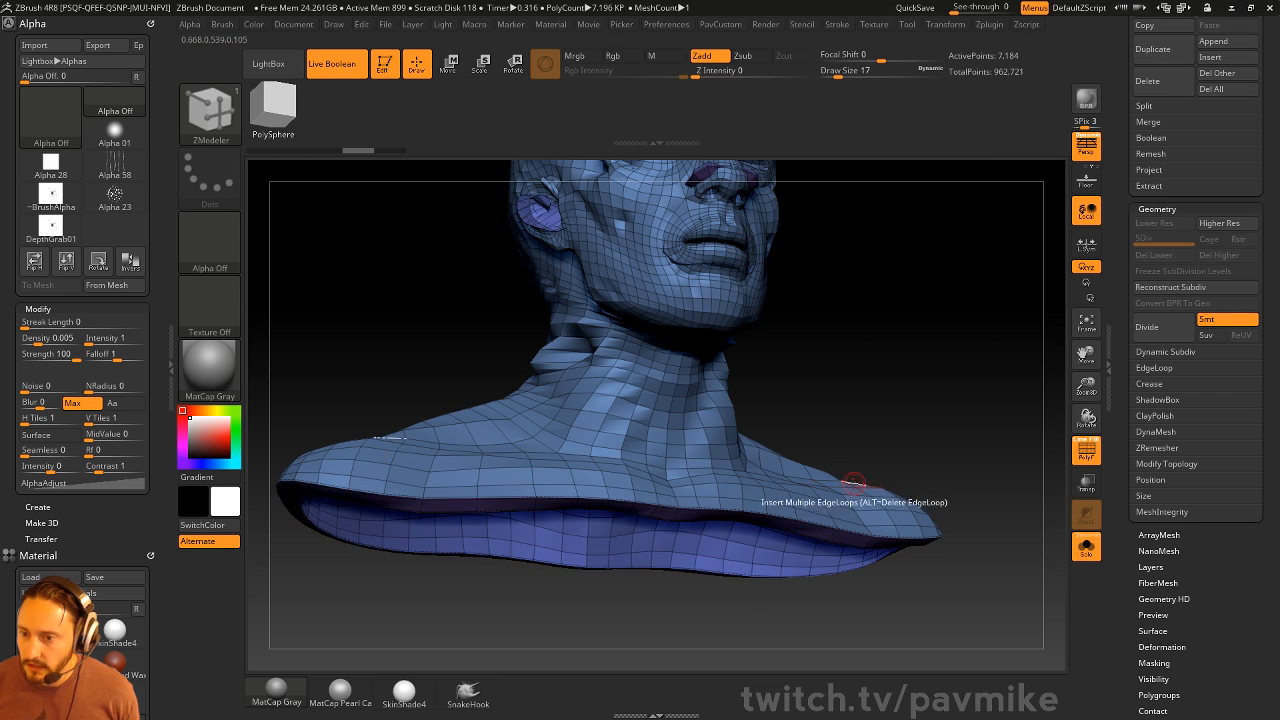
key(ctrl+z)
click(835, 513)
Turn off double-sided display for the head shell and hide its wireframe
key(grave)
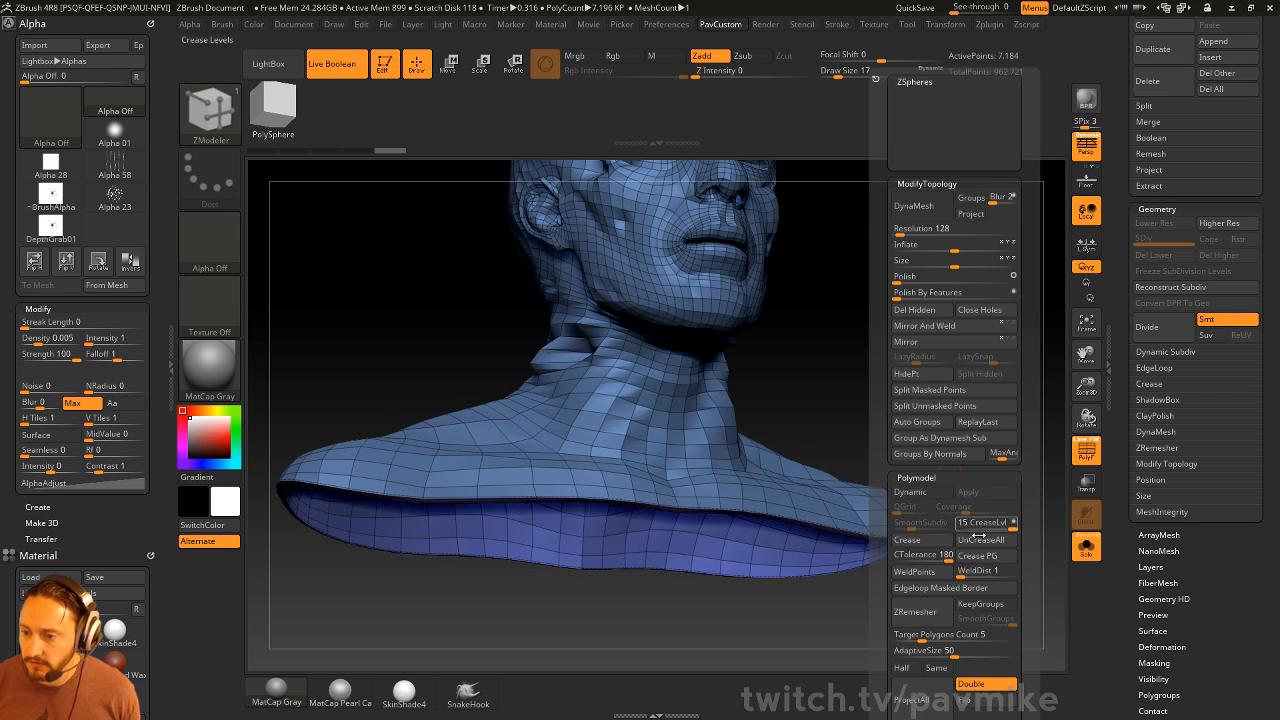
click(979, 700)
drag(900, 570, 885, 425)
click(1086, 450)
scroll(1125, 444, up, 10)
drag(965, 455, 1050, 406)
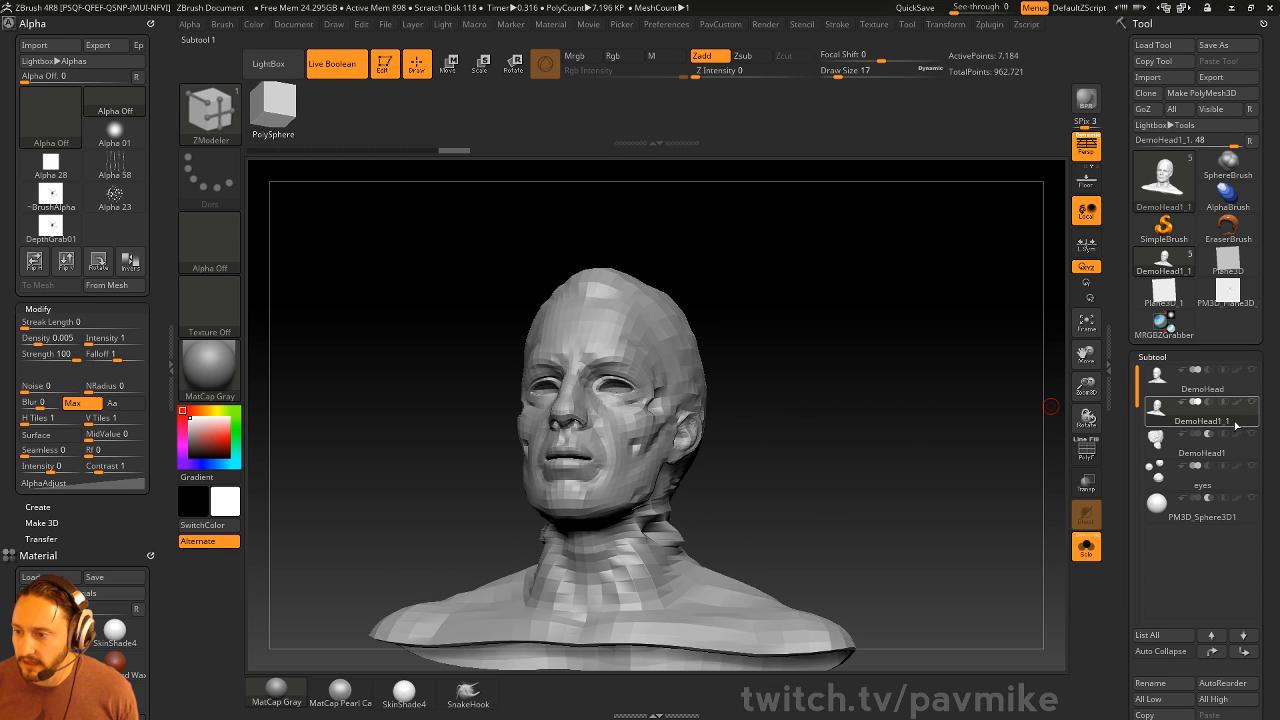
drag(997, 365, 831, 401)
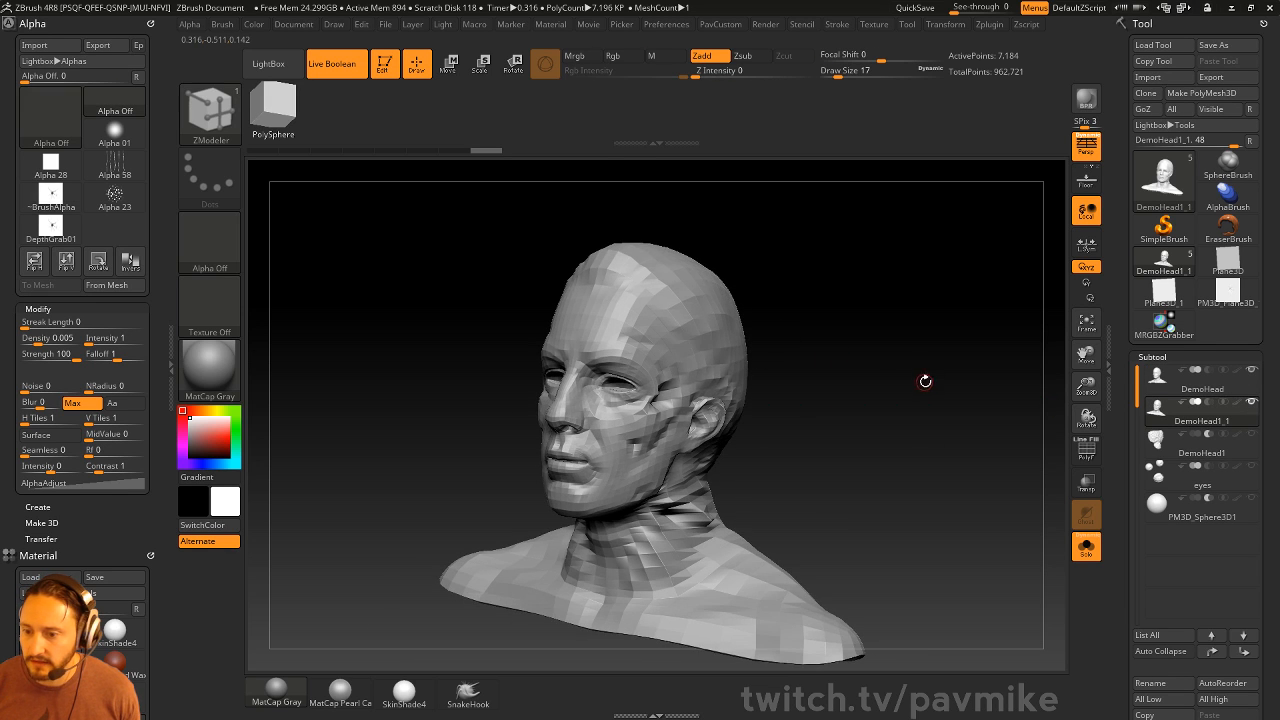
drag(931, 412, 930, 353)
drag(994, 445, 812, 400)
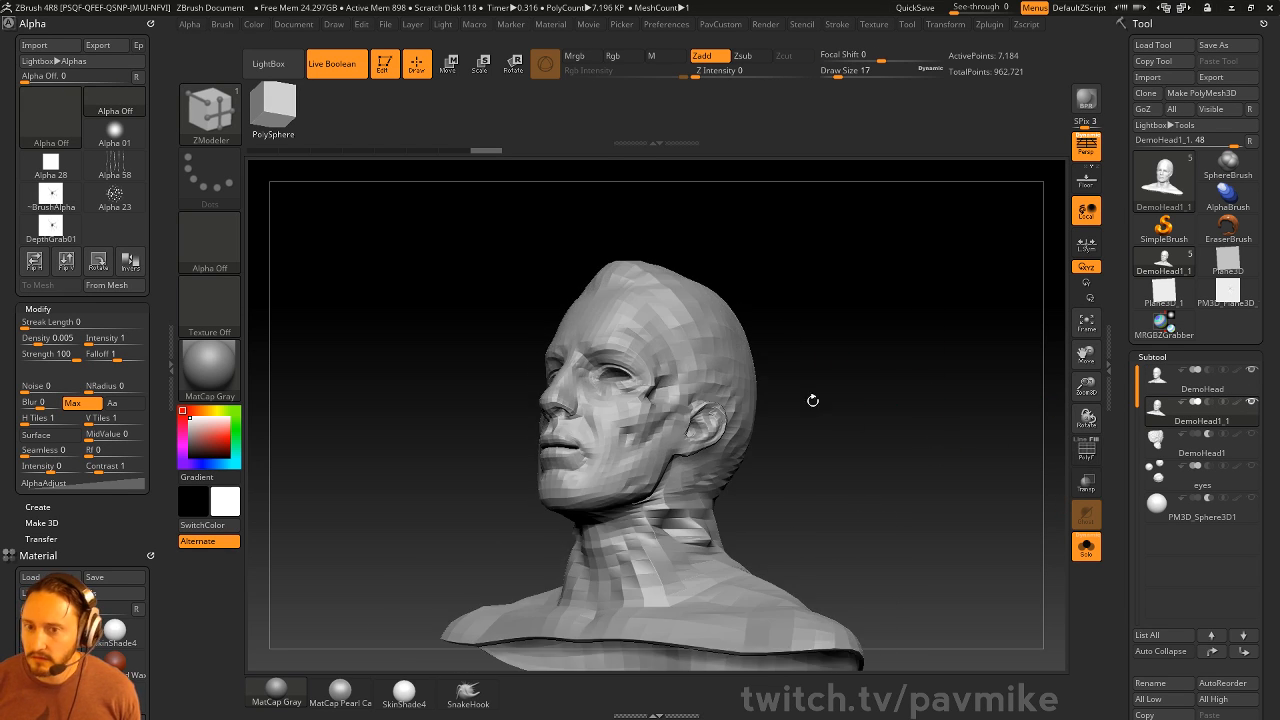
Turn off Live Boolean and show the shell's wireframe and polygroup colours
click(357, 78)
alt+drag(1044, 539, 1026, 483)
click(1086, 453)
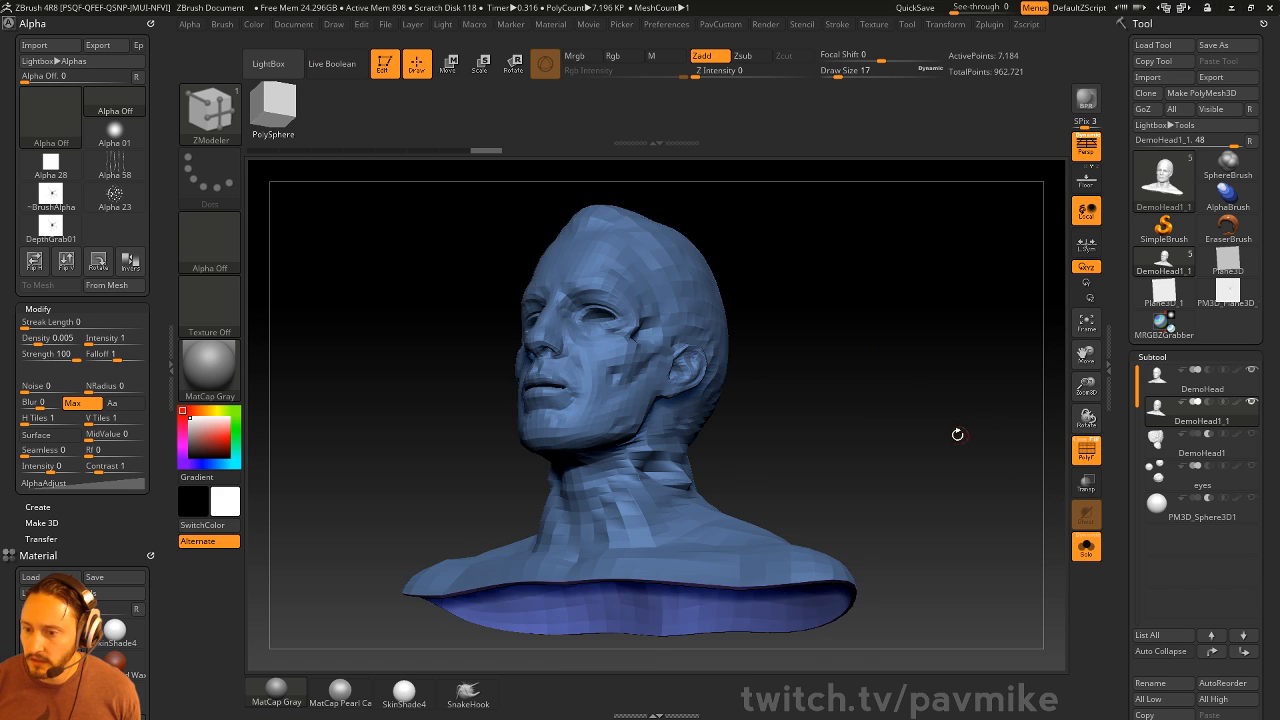
click(1078, 441)
mouse_move(928, 451)
mouse_down()
mouse_move(920, 371)
mouse_move(921, 453)
mouse_up()
mouse_move(897, 297)
mouse_down()
mouse_move(897, 308)
mouse_move(886, 252)
mouse_move(763, 316)
mouse_up()
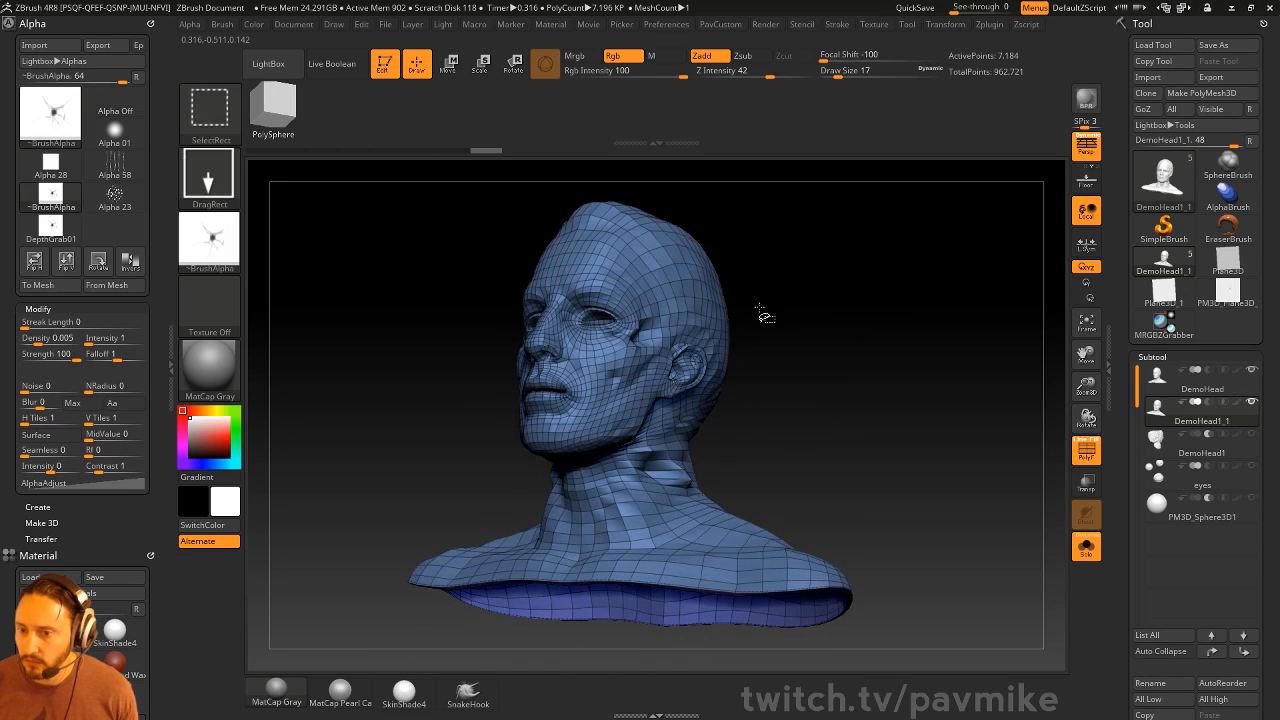
Clear the brush alpha and reset the selection brush to its default settings
click(230, 245)
click(657, 248)
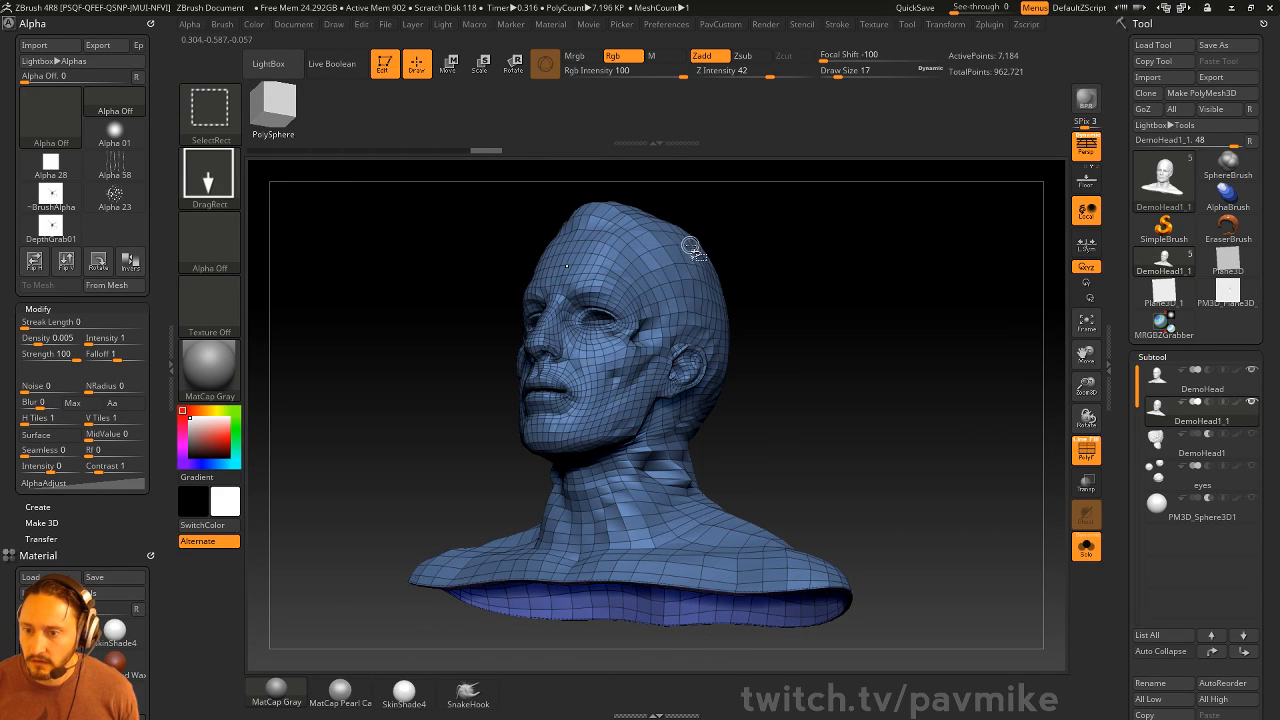
mouse_move(760, 312)
mouse_down()
mouse_move(838, 344)
mouse_move(720, 309)
mouse_up()
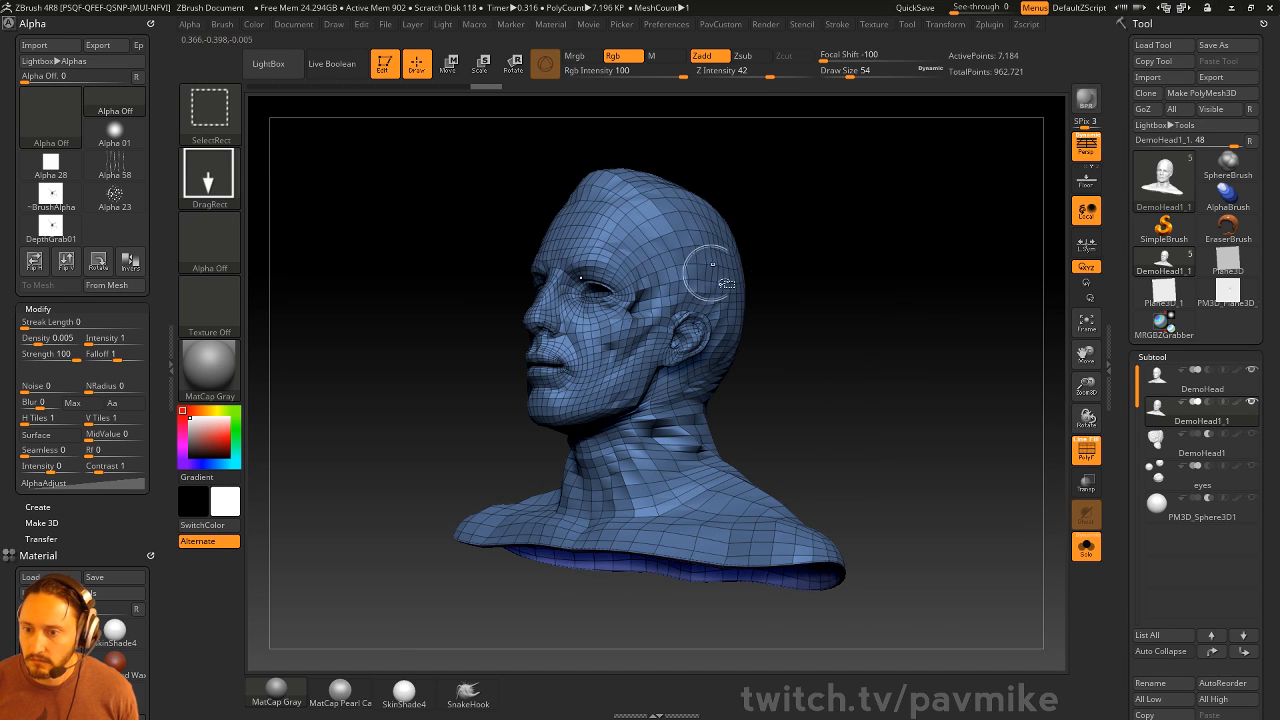
click(208, 180)
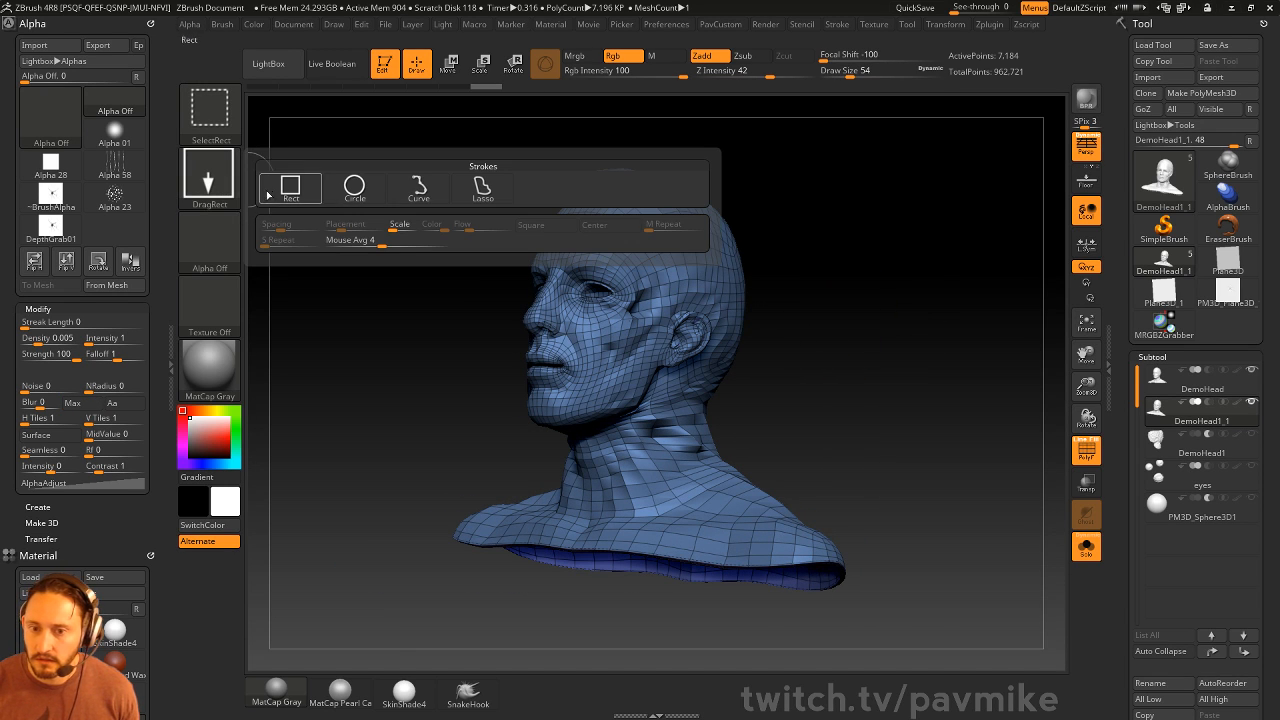
key(ctrl+shift)
click(250, 25)
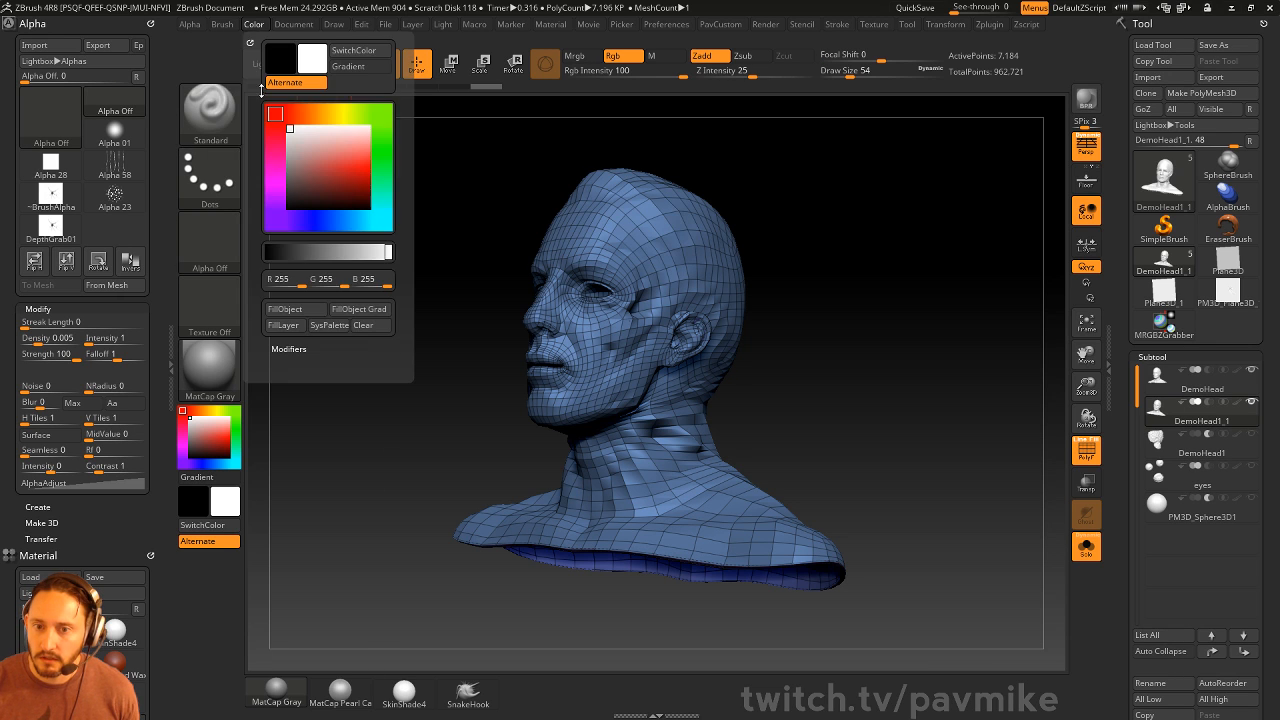
click(222, 24)
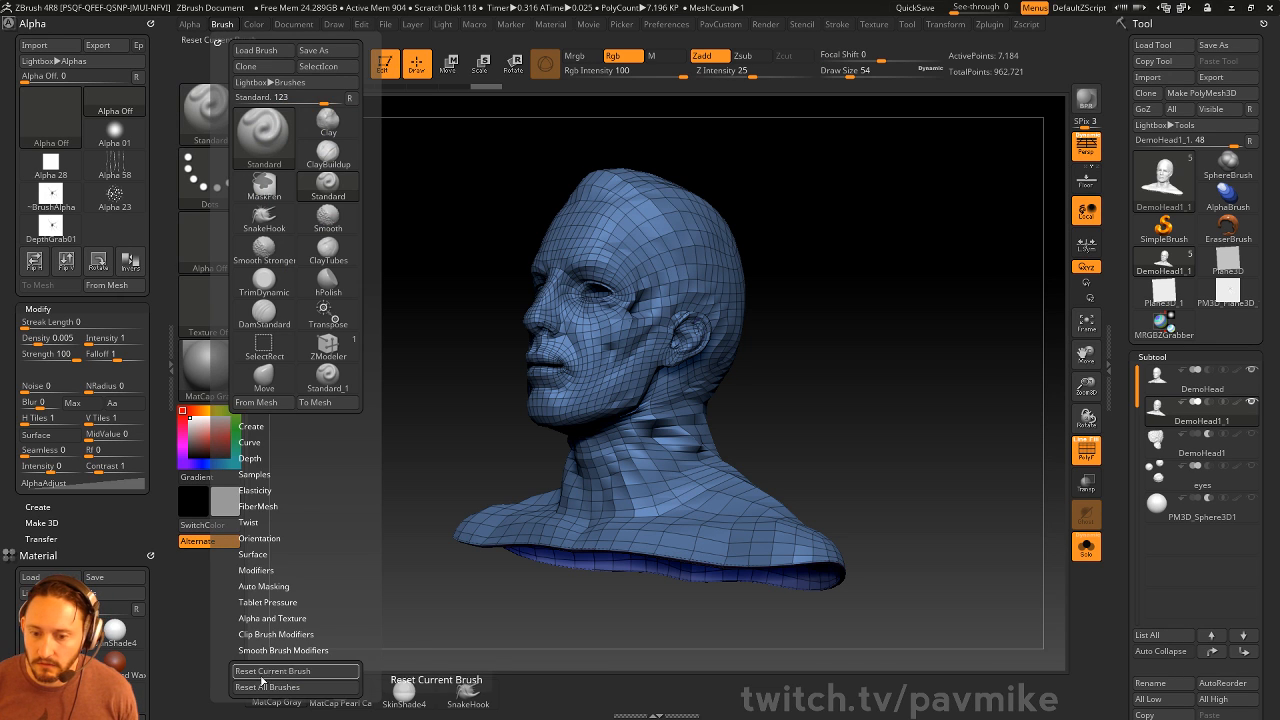
Isolate the shell's outer polygroup, leave Solo mode and project the cracked DemoHead onto it with ProjectAll
drag(728, 173, 743, 217)
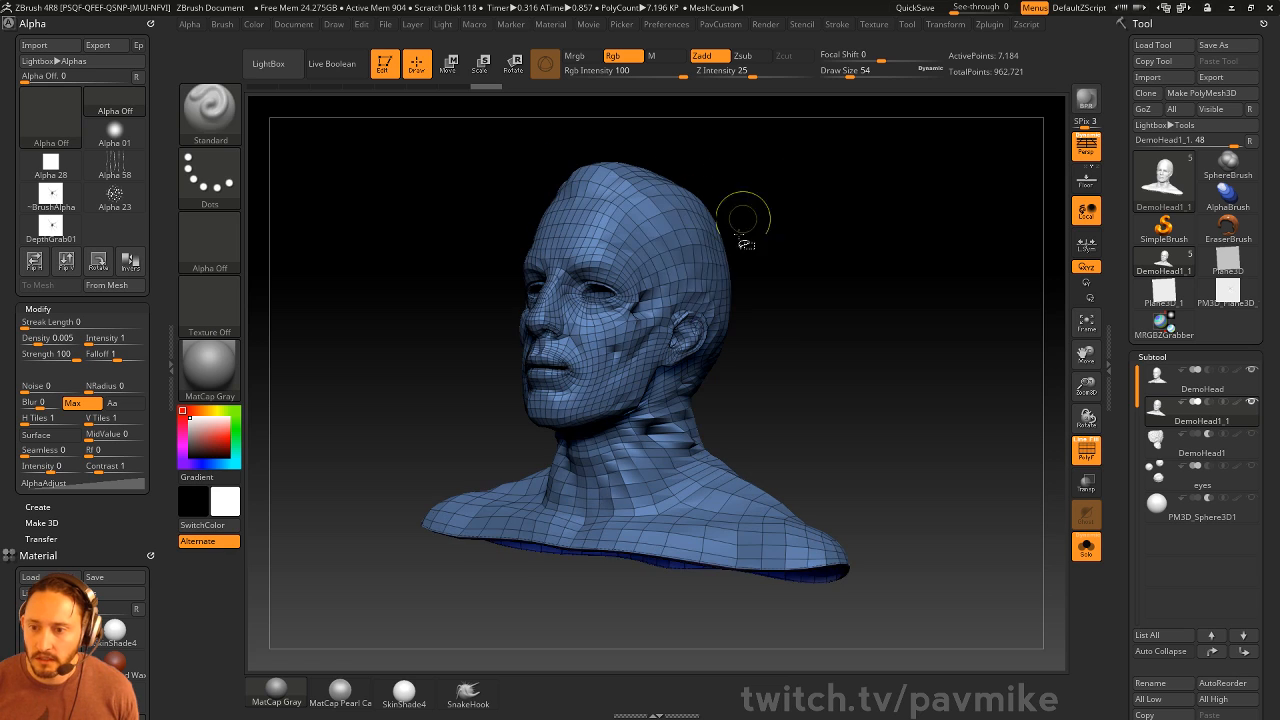
ctrl+shift+click(678, 253)
drag(821, 252, 806, 278)
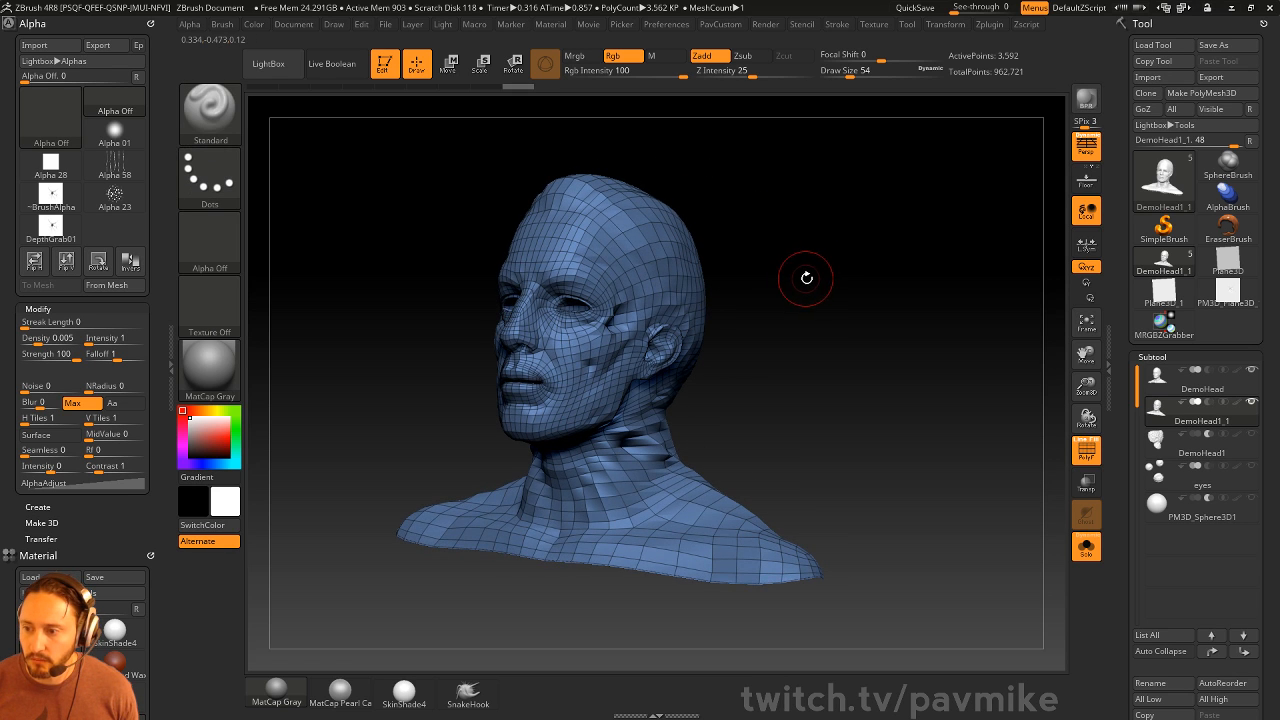
click(1086, 545)
click(720, 23)
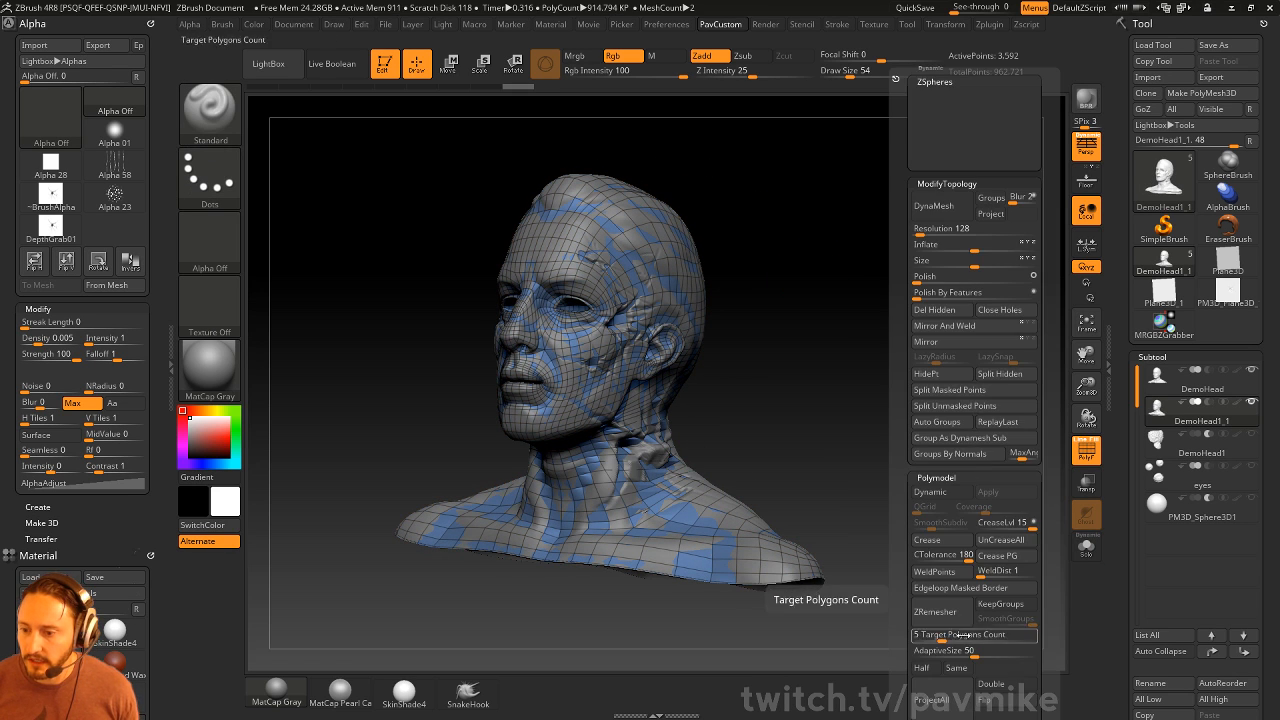
click(922, 632)
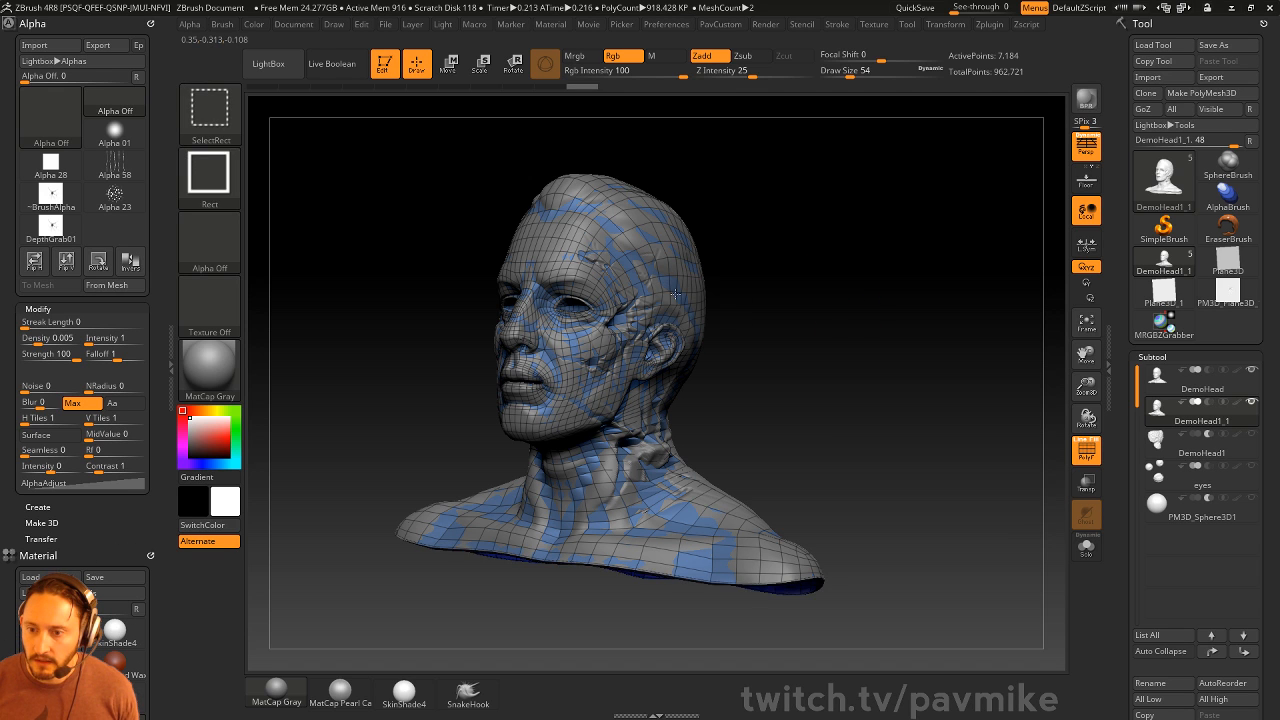
Subdivide the head shell and project the cracked head's detail onto its isolated outer polygroup
key(space)
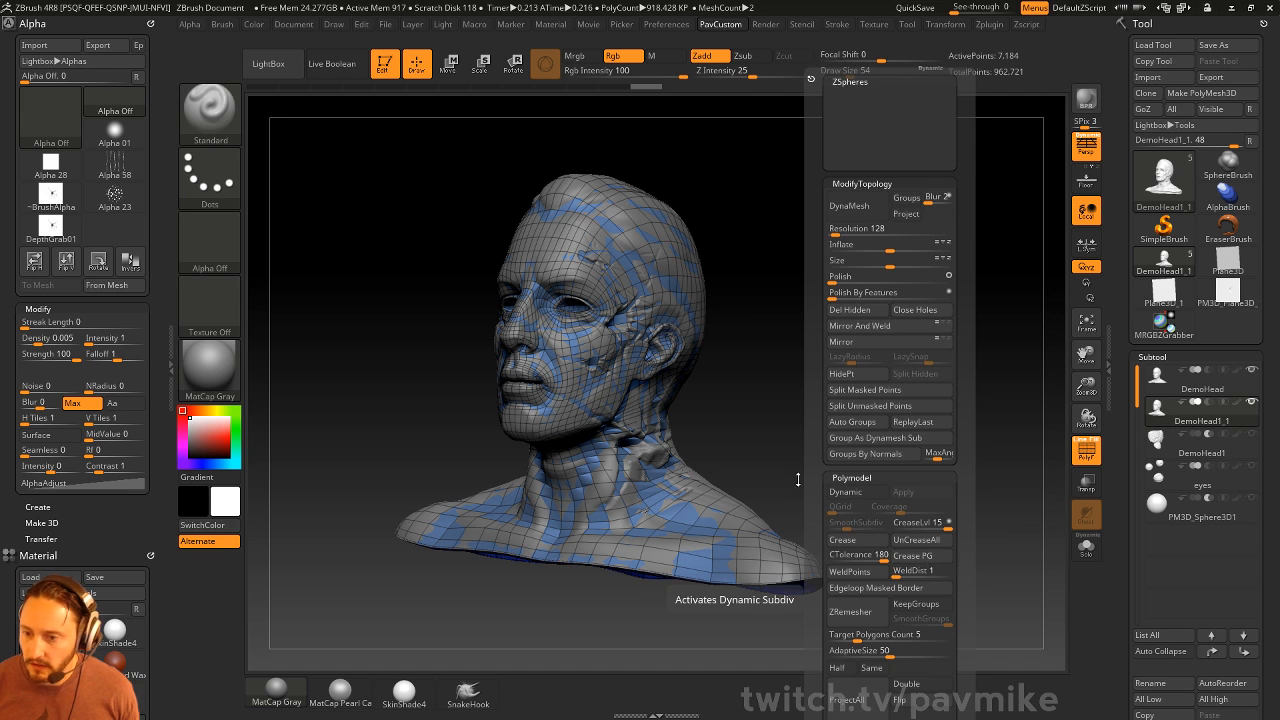
key(ctrl+d)
ctrl+shift+click(671, 297)
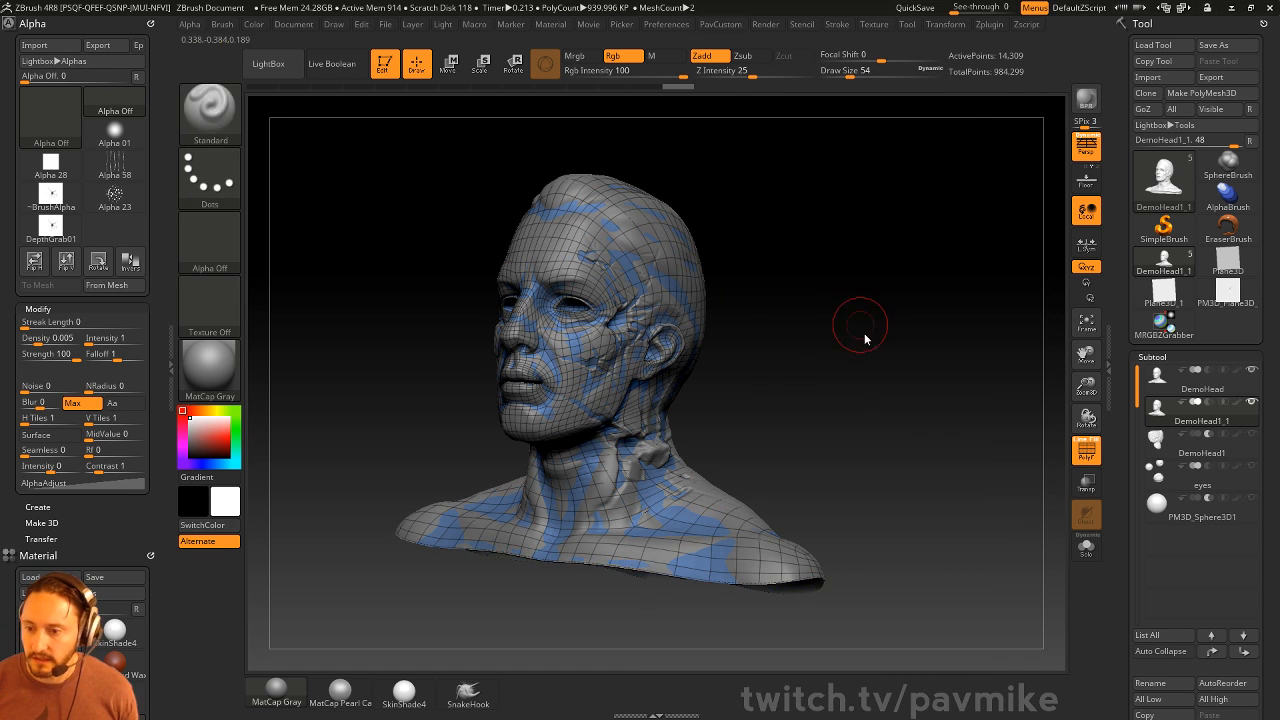
key(space)
click(834, 655)
ctrl+shift+click(862, 386)
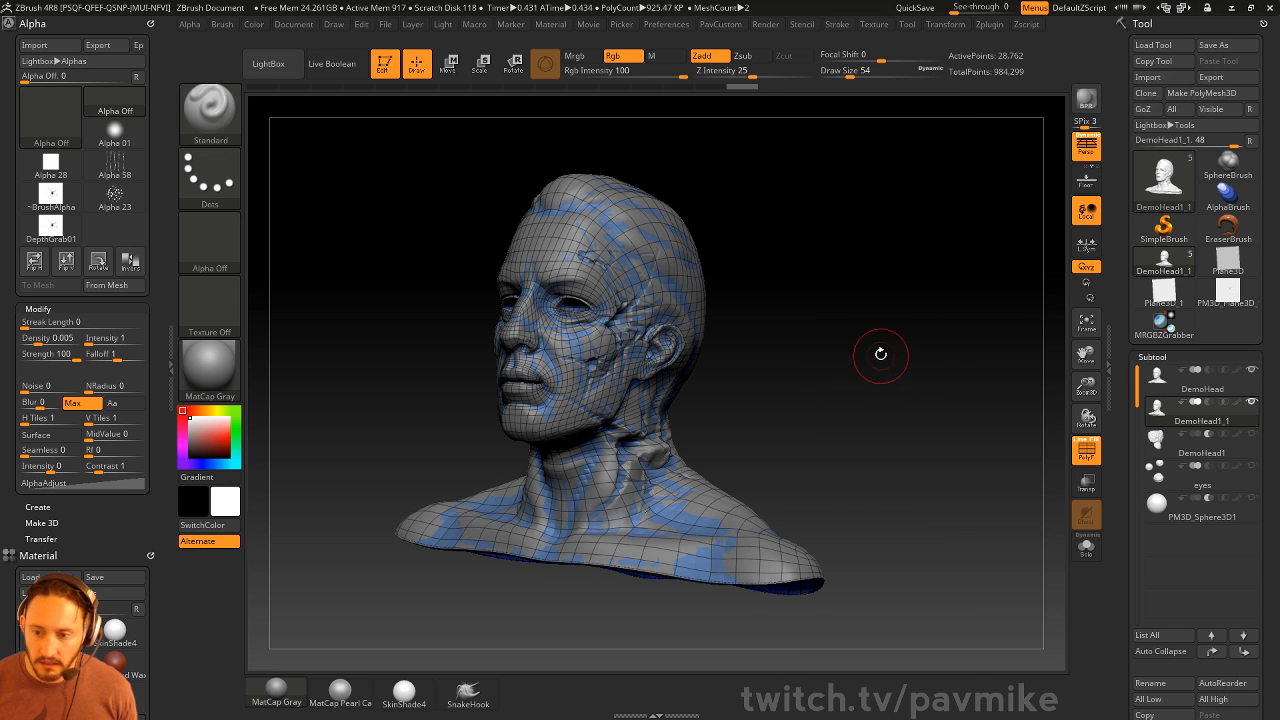
Subdivide the shell again and reproject the crack detail onto its outer surface only, then unhide the inner surface
key(ctrl+d)
ctrl+shift+click(625, 333)
key(space)
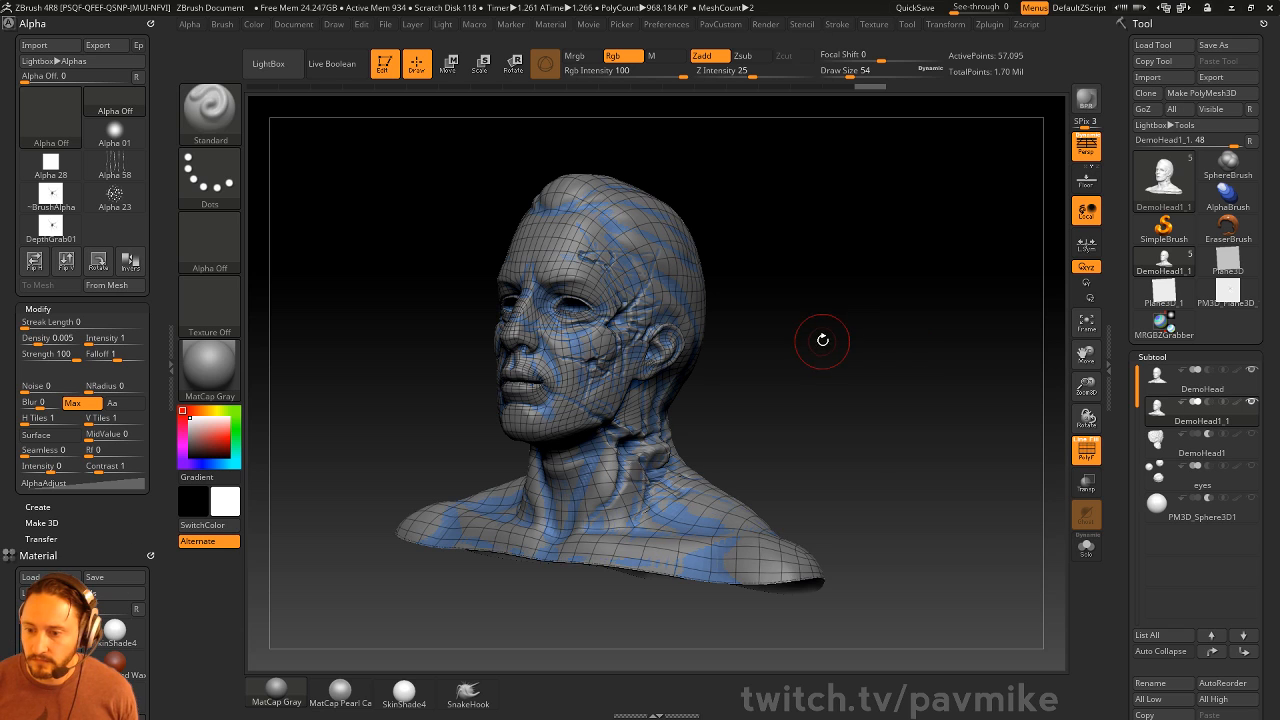
ctrl+shift+click(816, 333)
Raise the shell to its final subdivision density, project the damage onto the outer polygroup and show the full mesh
key(ctrl+d)
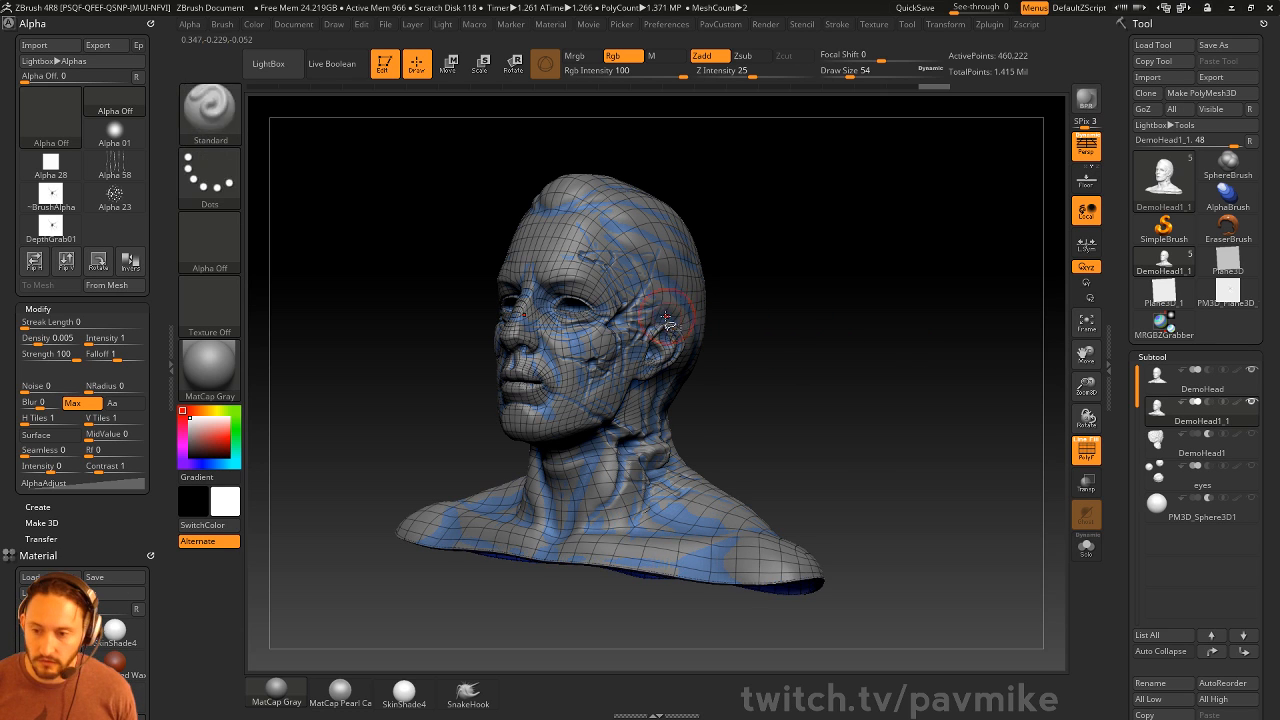
ctrl+shift+click(668, 312)
key(space)
click(838, 326)
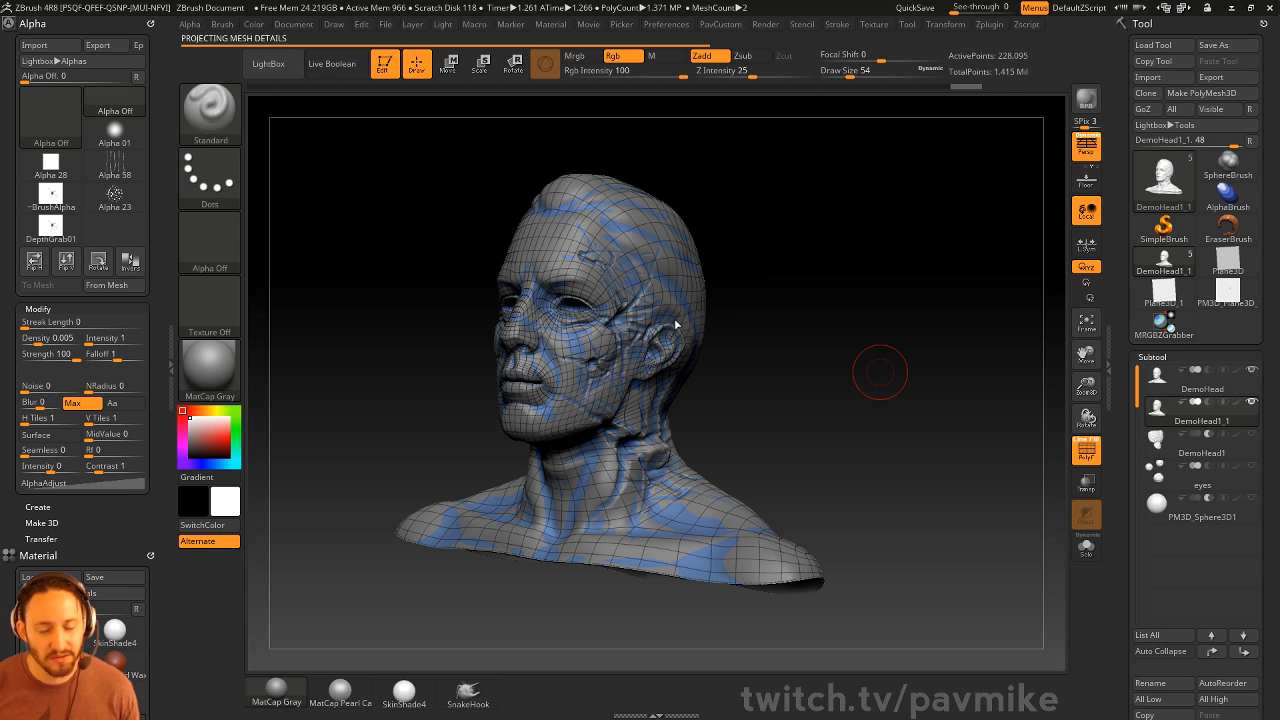
ctrl+shift+click(829, 240)
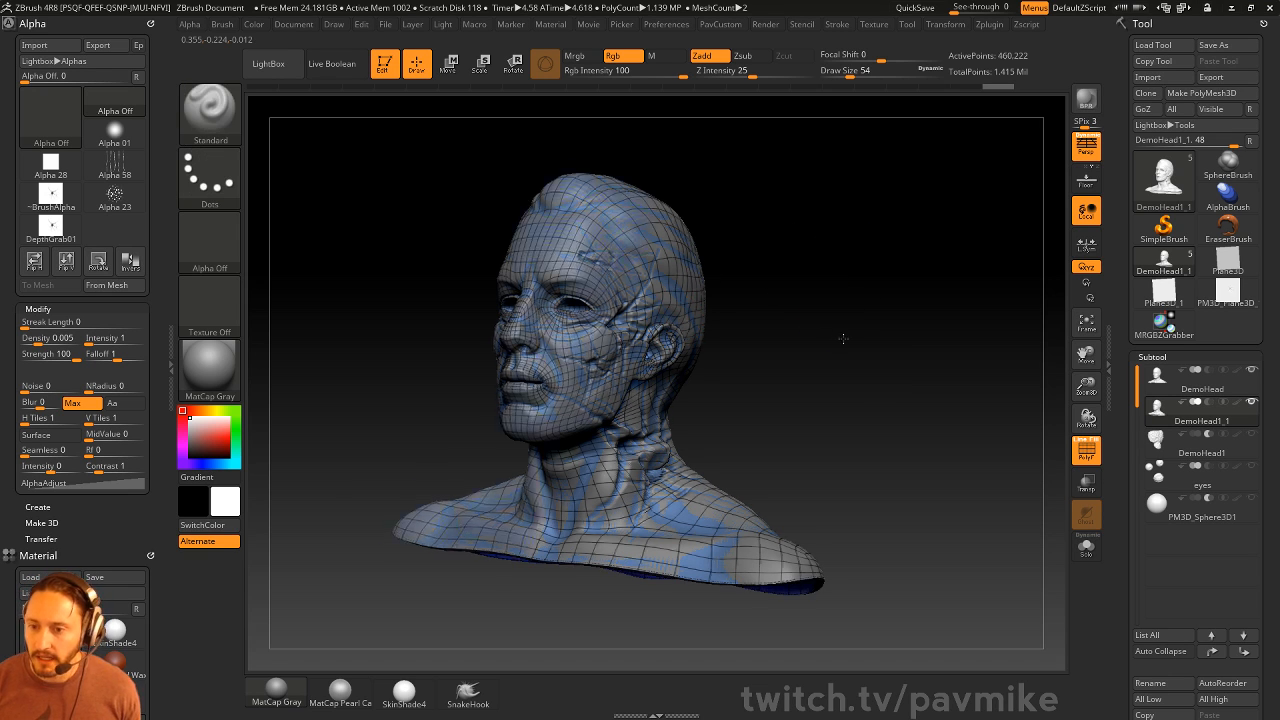
Hide the wireframe and the original DemoHead, leaving only DemoHead1_1 displayed
click(1087, 451)
drag(952, 386, 907, 391)
click(1251, 402)
key(s)
drag(949, 453, 921, 450)
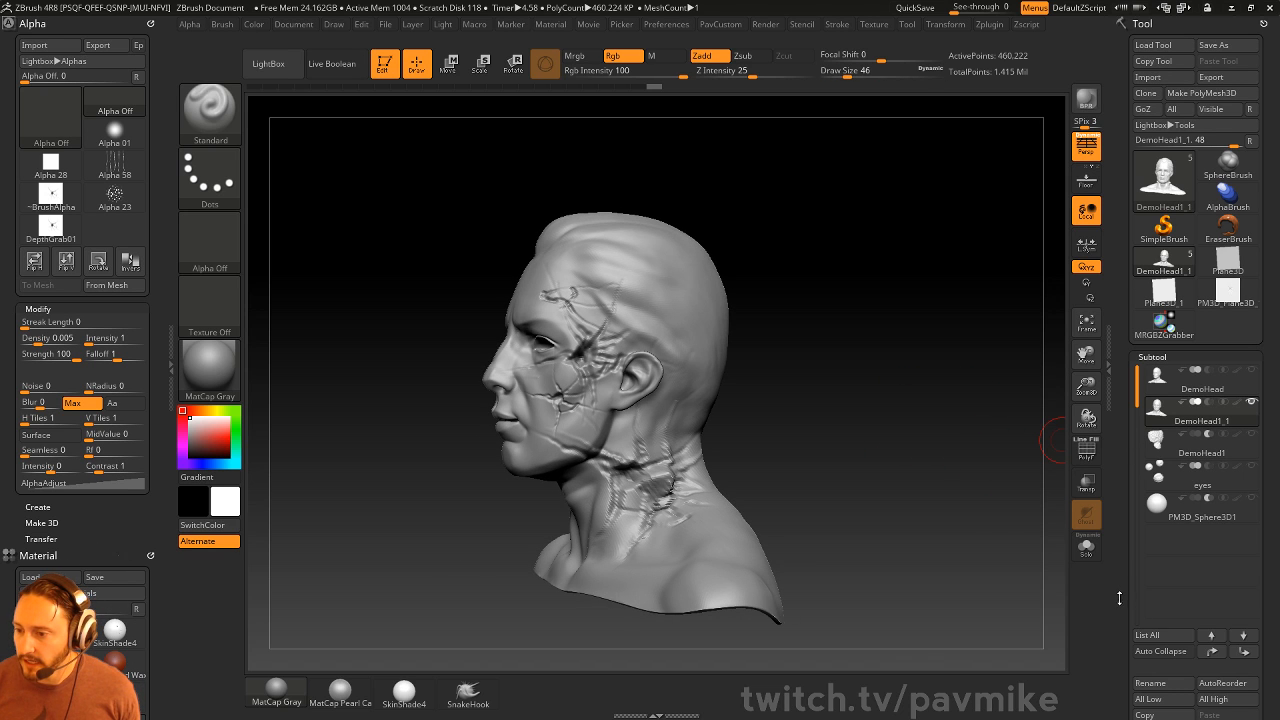
Insert a PolyMesh3D star as a new subtool directly below DemoHead1_1
drag(1119, 598, 1119, 517)
click(1218, 658)
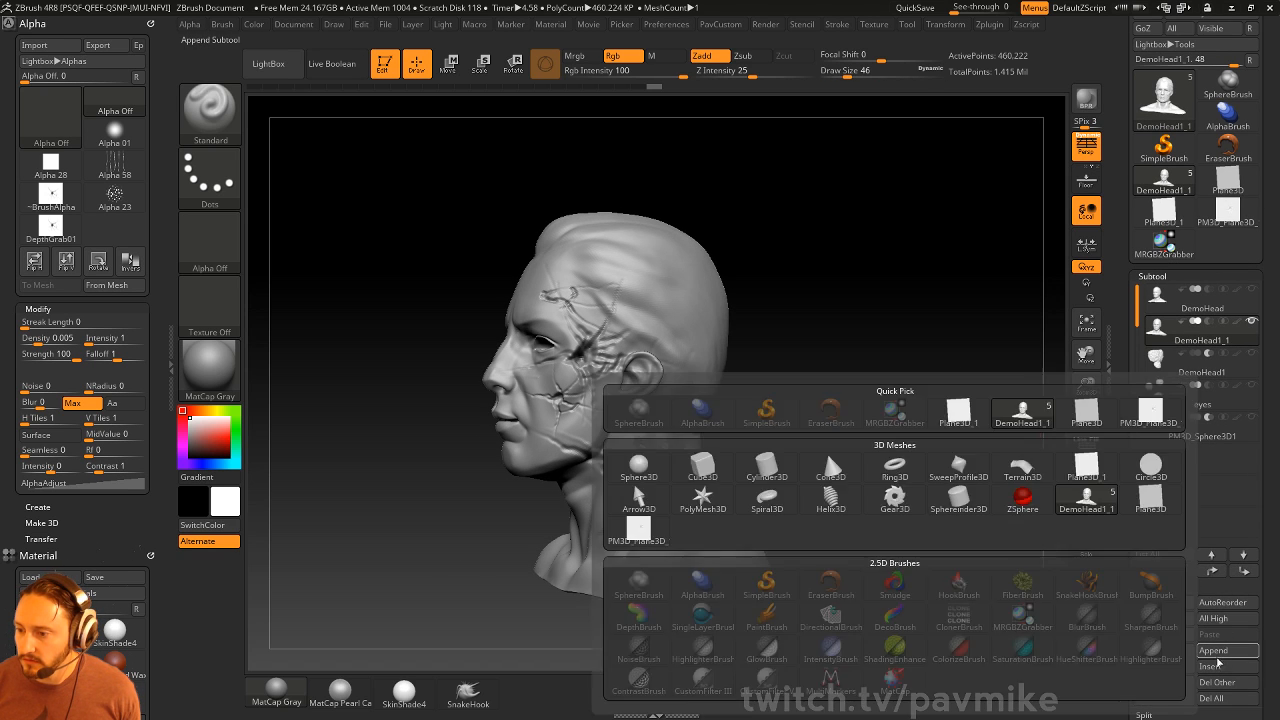
click(1206, 667)
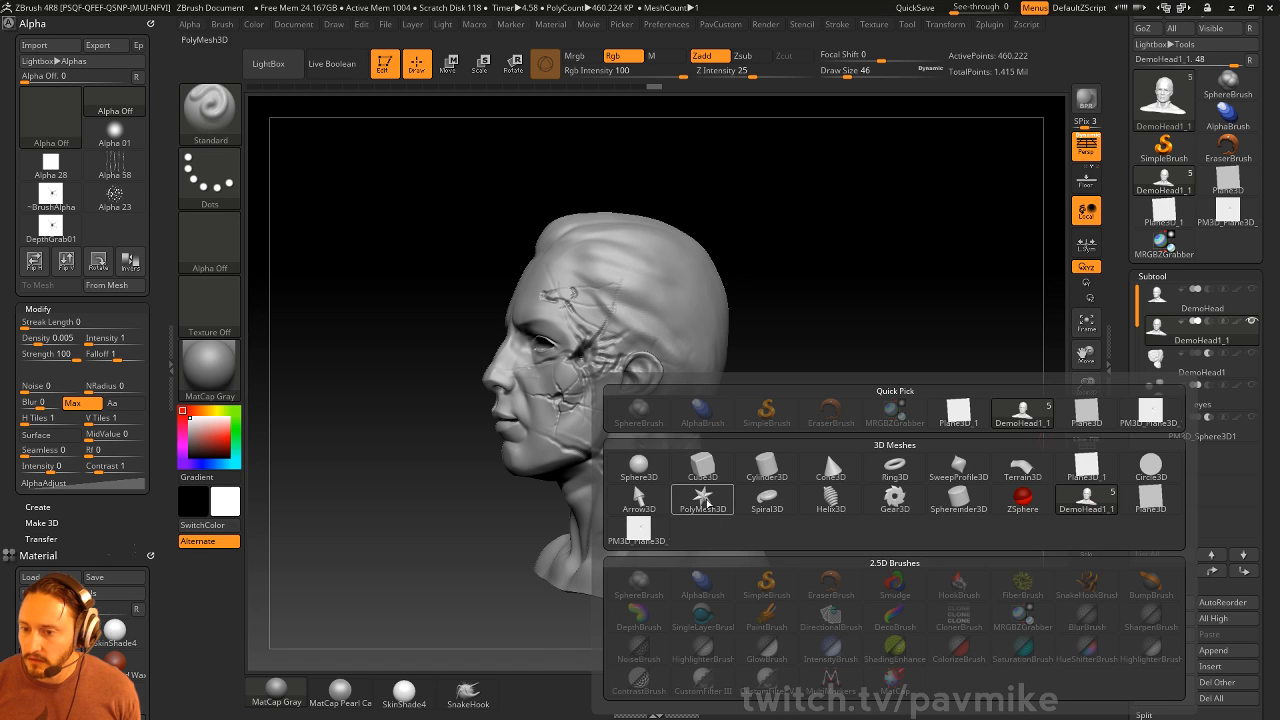
click(703, 498)
drag(864, 412, 1073, 367)
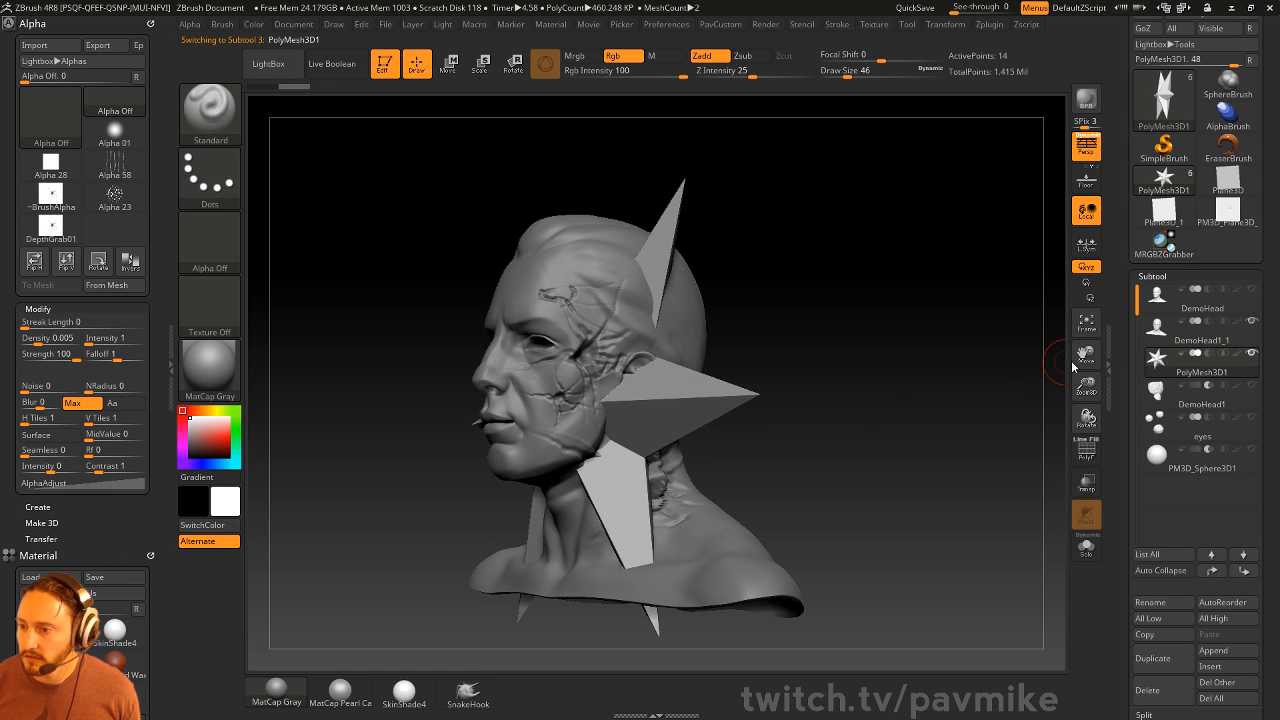
Move DemoHead1_1 and the star above DemoHead in the subtool order, marking both heads as Start groups
click(1220, 341)
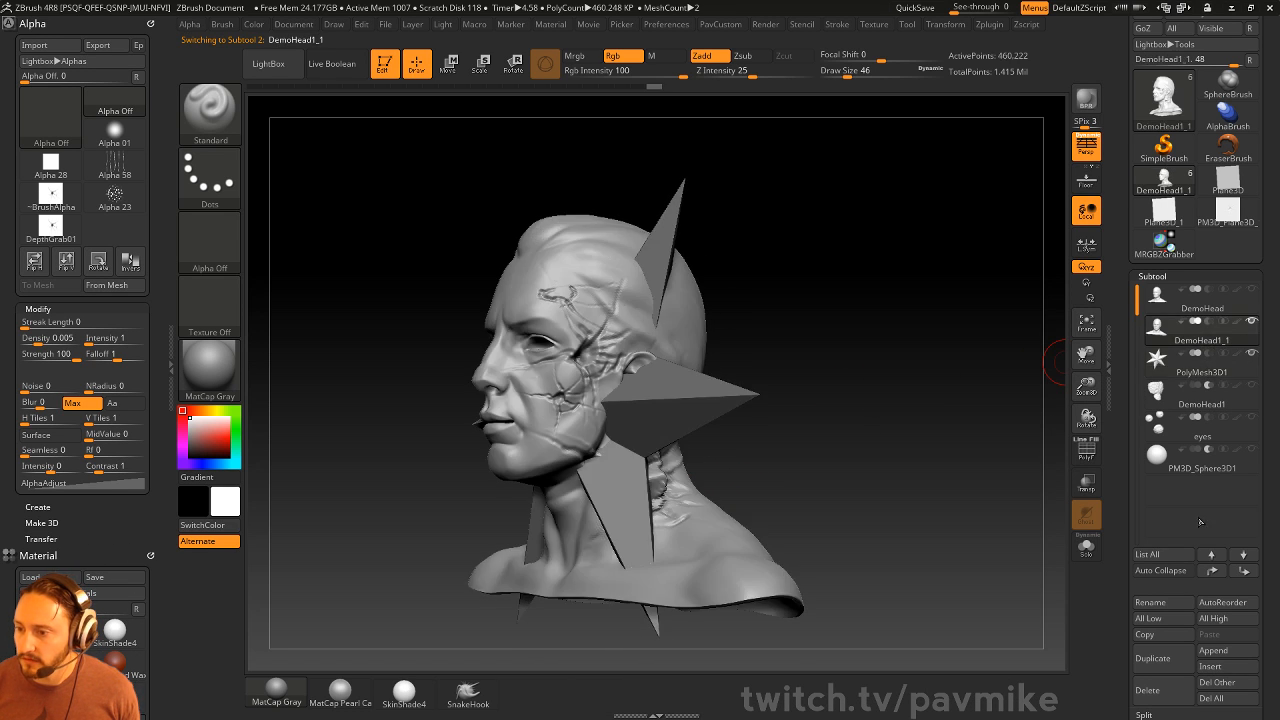
click(1209, 573)
click(1215, 370)
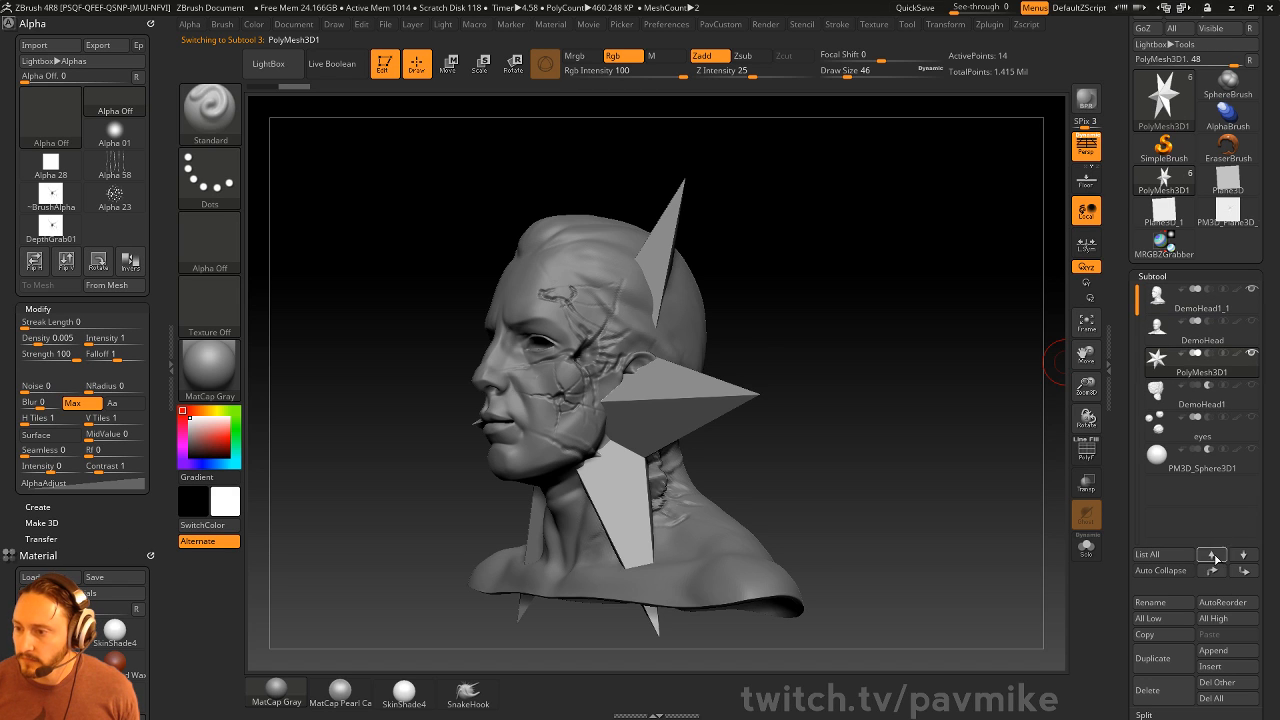
click(1213, 556)
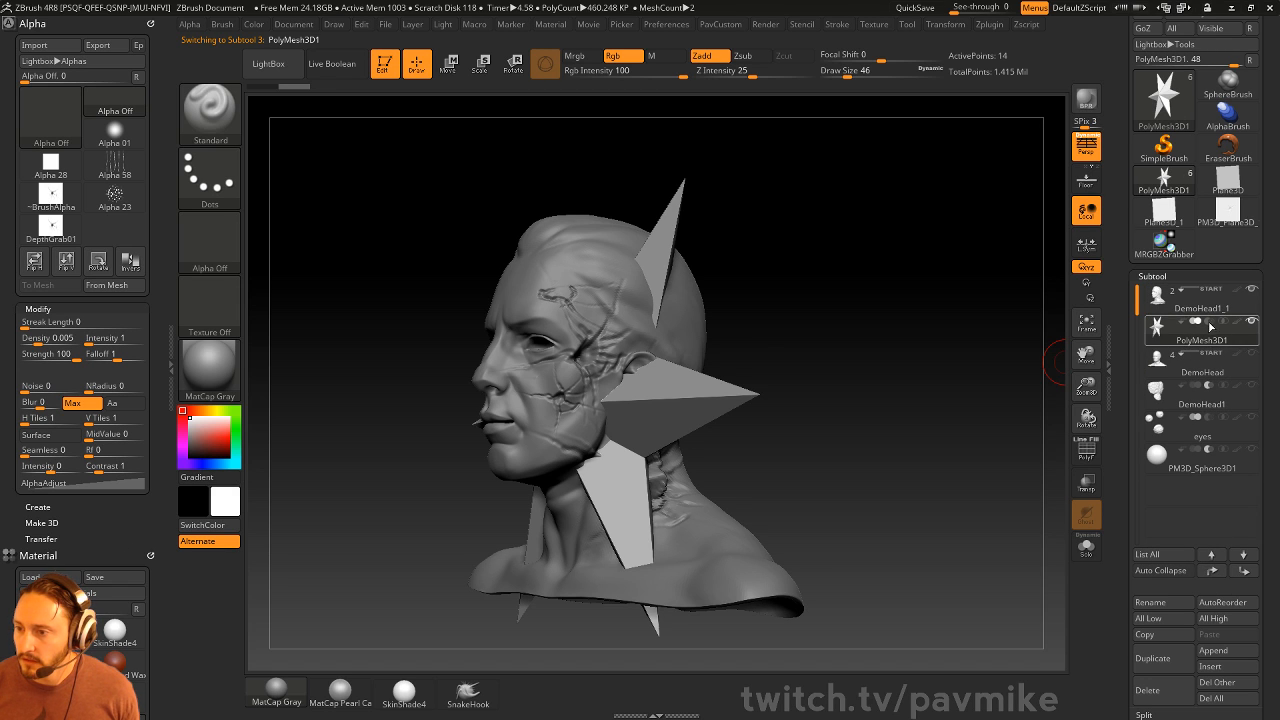
Turn on Live Boolean and move the star into the back of the head so it cuts through the shell
click(342, 72)
alt+drag(847, 306, 836, 260)
drag(880, 290, 815, 320)
key(w)
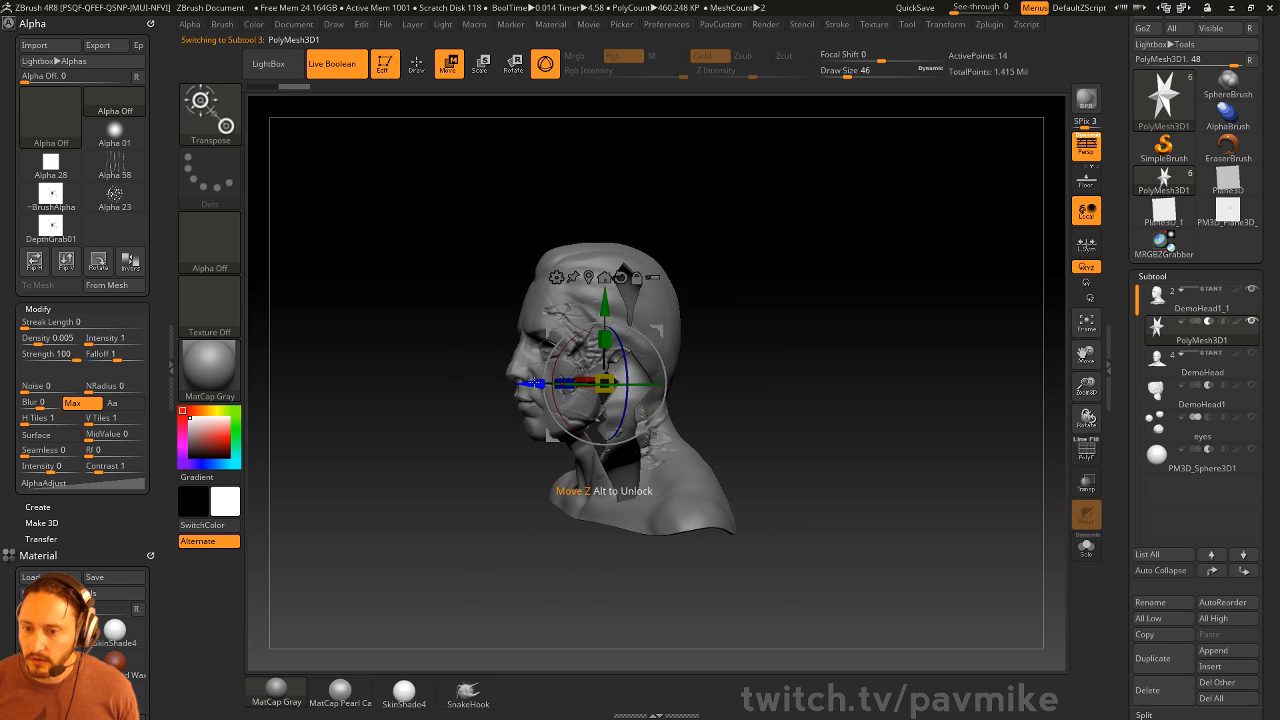
drag(535, 382, 573, 382)
drag(645, 296, 645, 259)
drag(848, 277, 1000, 300)
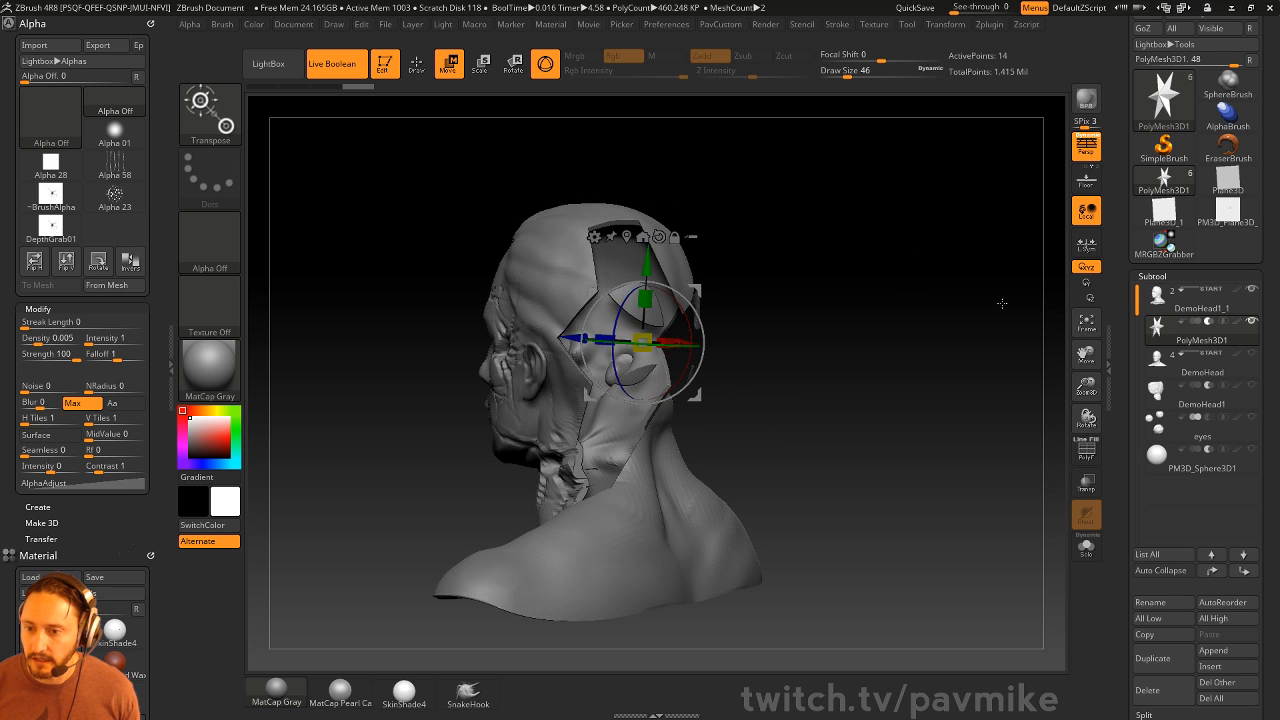
Pull the star's points with a large Move brush to widen the cut in the back of the head, and reduce the draw size to 41
key(q)
mouse_move(880, 331)
mouse_down()
mouse_move(733, 343)
mouse_move(766, 337)
mouse_up()
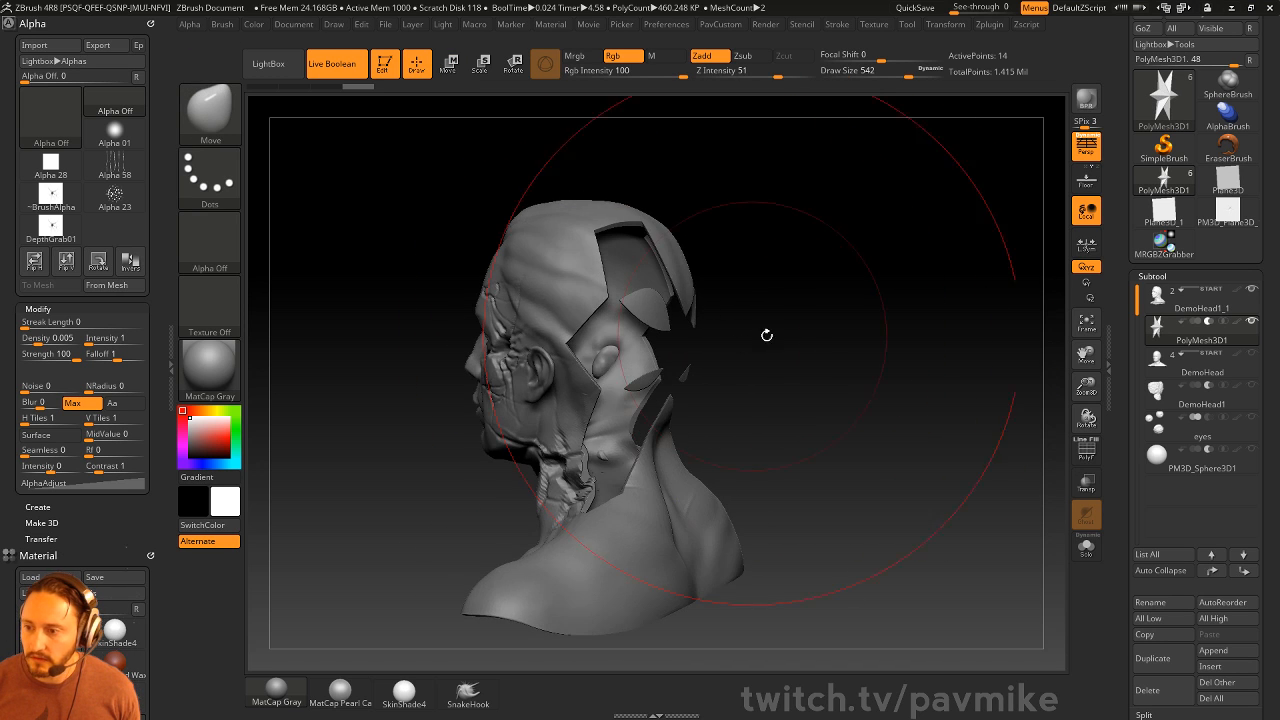
drag(680, 323, 852, 432)
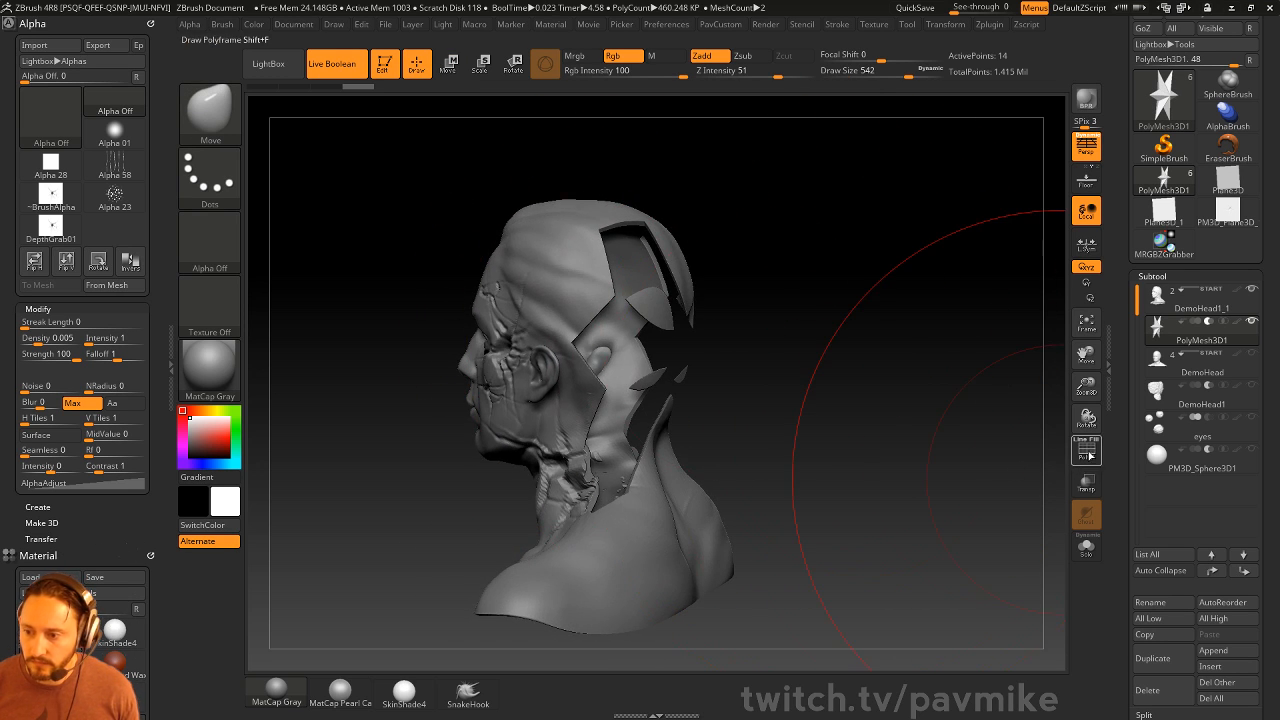
key(shift+f)
mouse_move(641, 229)
mouse_down()
mouse_move(645, 197)
mouse_move(612, 190)
mouse_move(622, 181)
mouse_up()
mouse_move(818, 366)
mouse_down()
mouse_move(1048, 443)
mouse_move(948, 440)
mouse_move(991, 441)
mouse_move(970, 433)
mouse_up()
key(shift+f)
key(s)
key(s)
mouse_move(970, 433)
mouse_down()
mouse_move(874, 431)
mouse_move(747, 393)
mouse_up()
drag(781, 340, 735, 287)
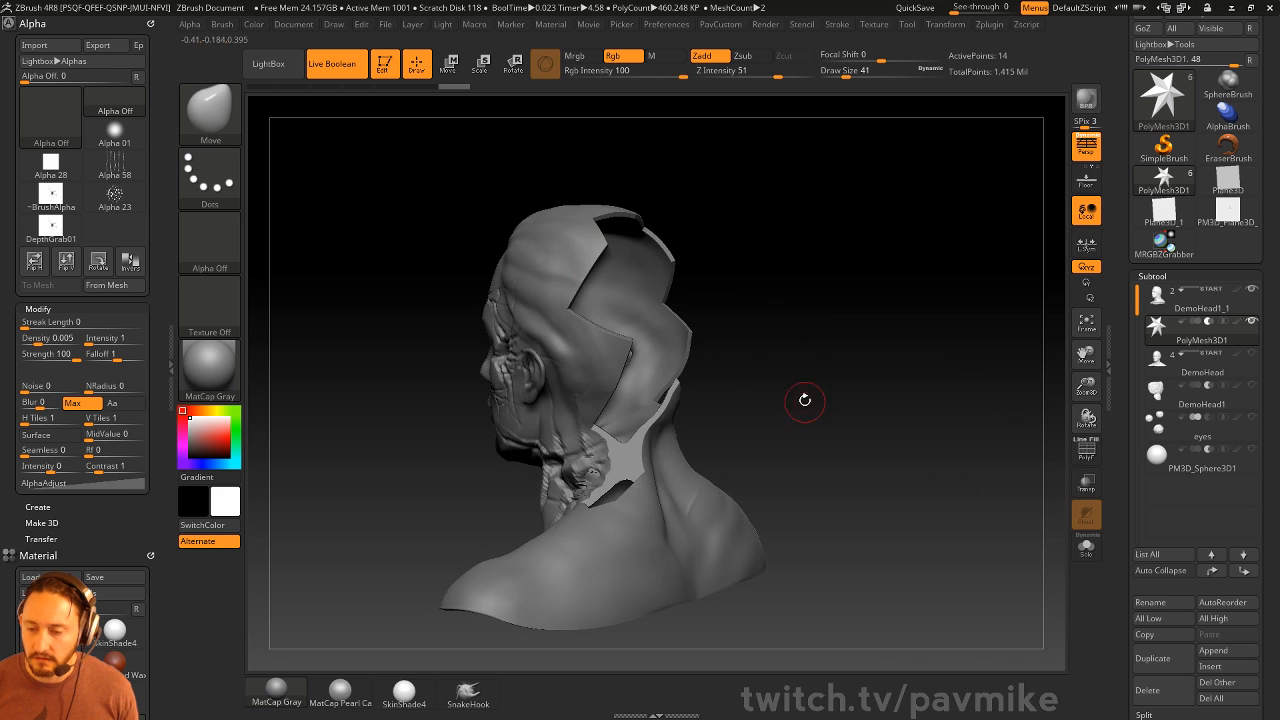
mouse_move(805, 400)
mouse_down()
mouse_move(774, 552)
mouse_move(926, 403)
mouse_move(827, 401)
mouse_up()
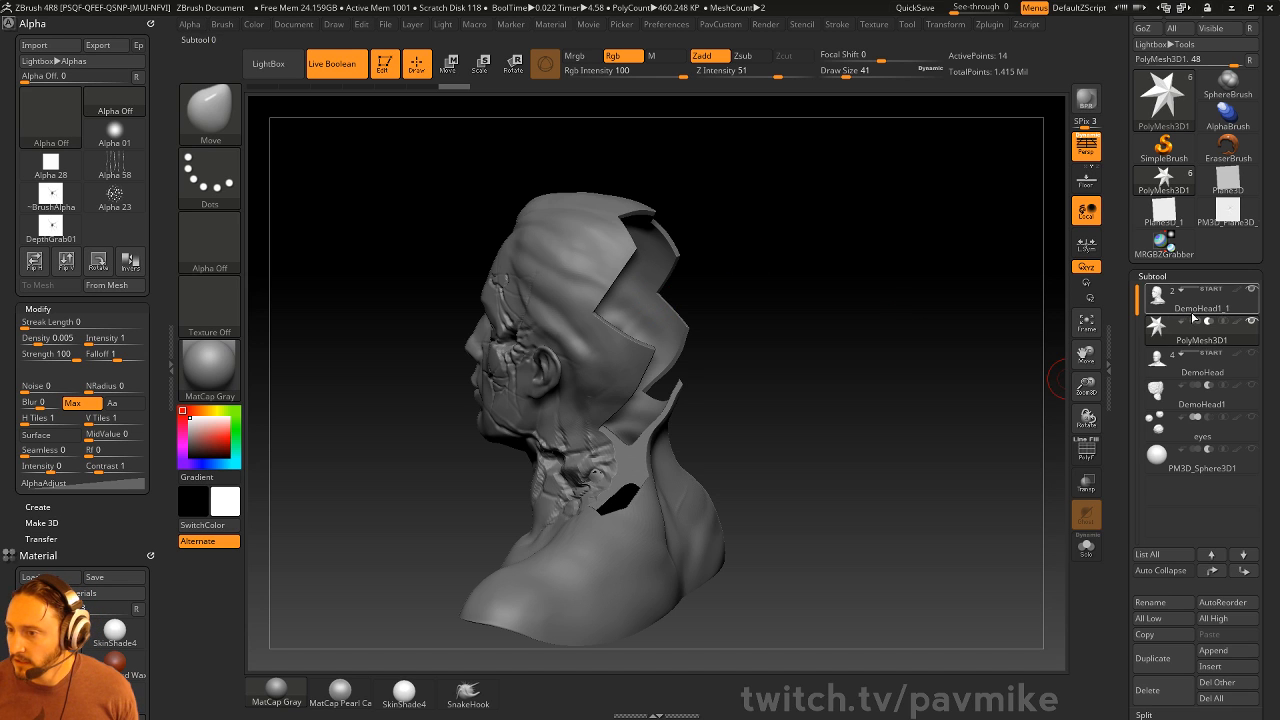
Duplicate the DemoHead1_1 subtool
click(1192, 312)
drag(966, 391, 1000, 449)
key(shift+f)
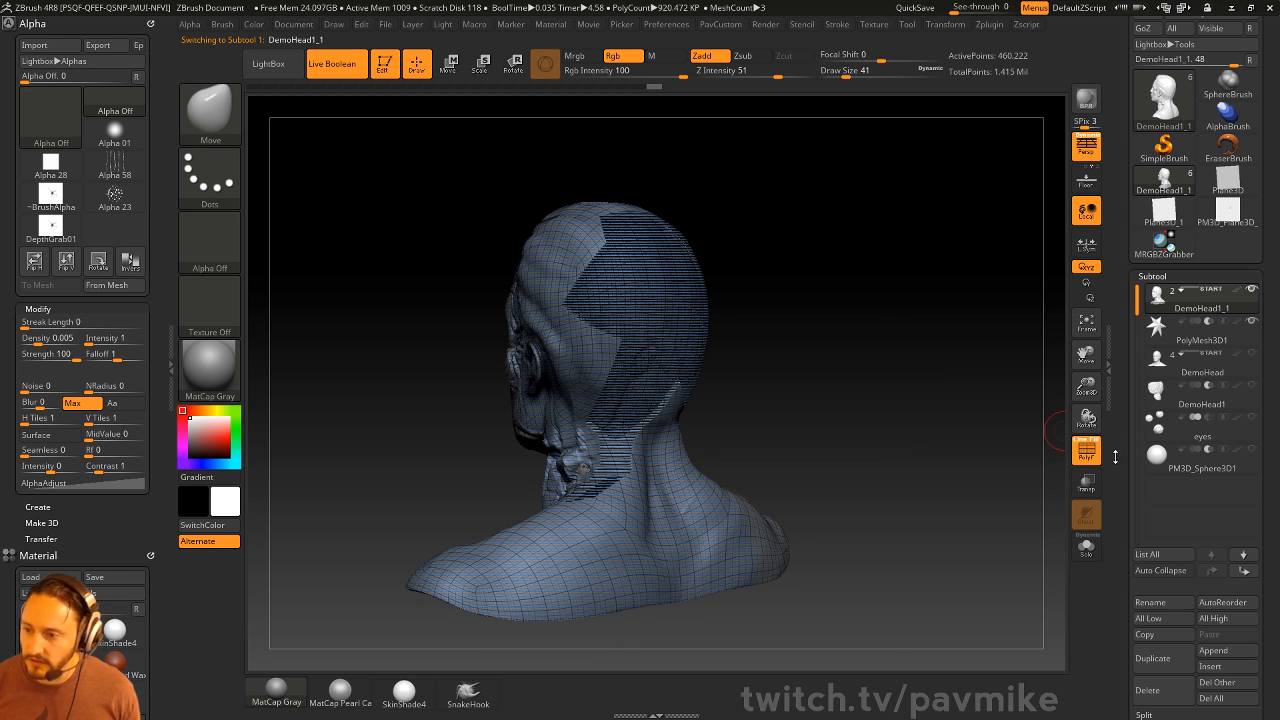
drag(1171, 279, 1172, 232)
click(1163, 612)
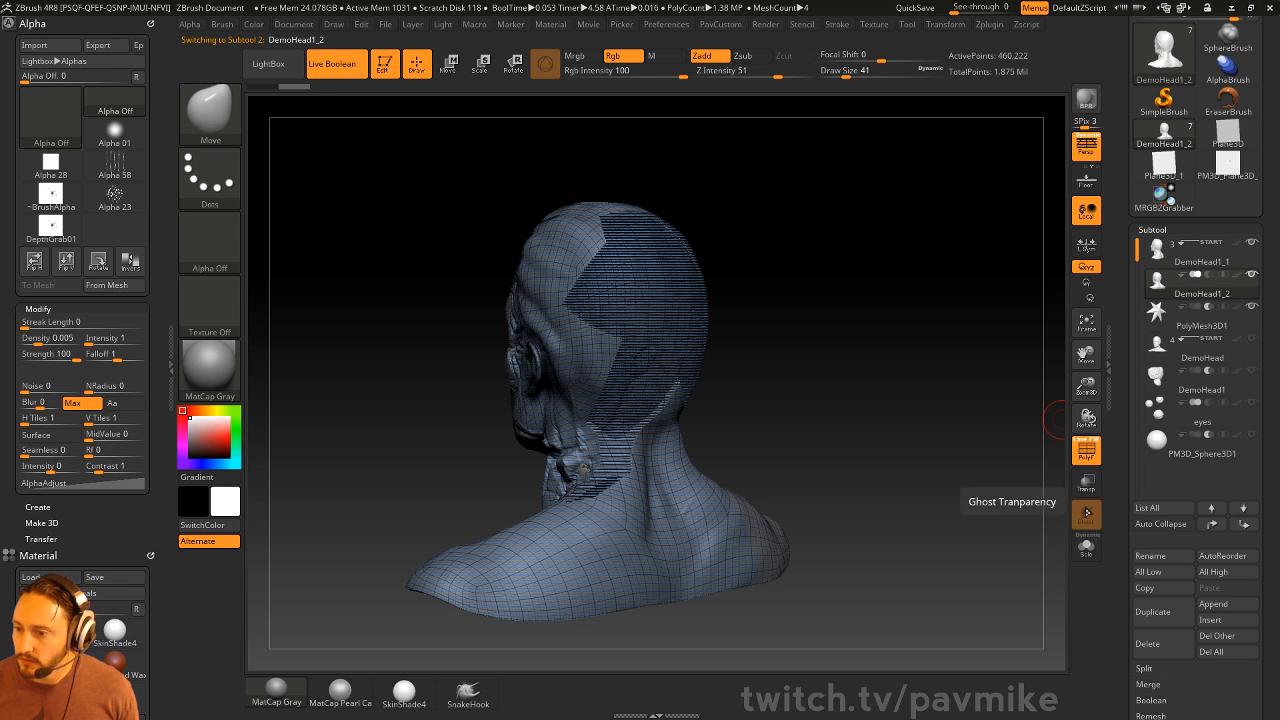
Isolate the duplicate DemoHead1_2 in Solo mode with Live Boolean off and its wireframe shown
mouse_move(1240, 294)
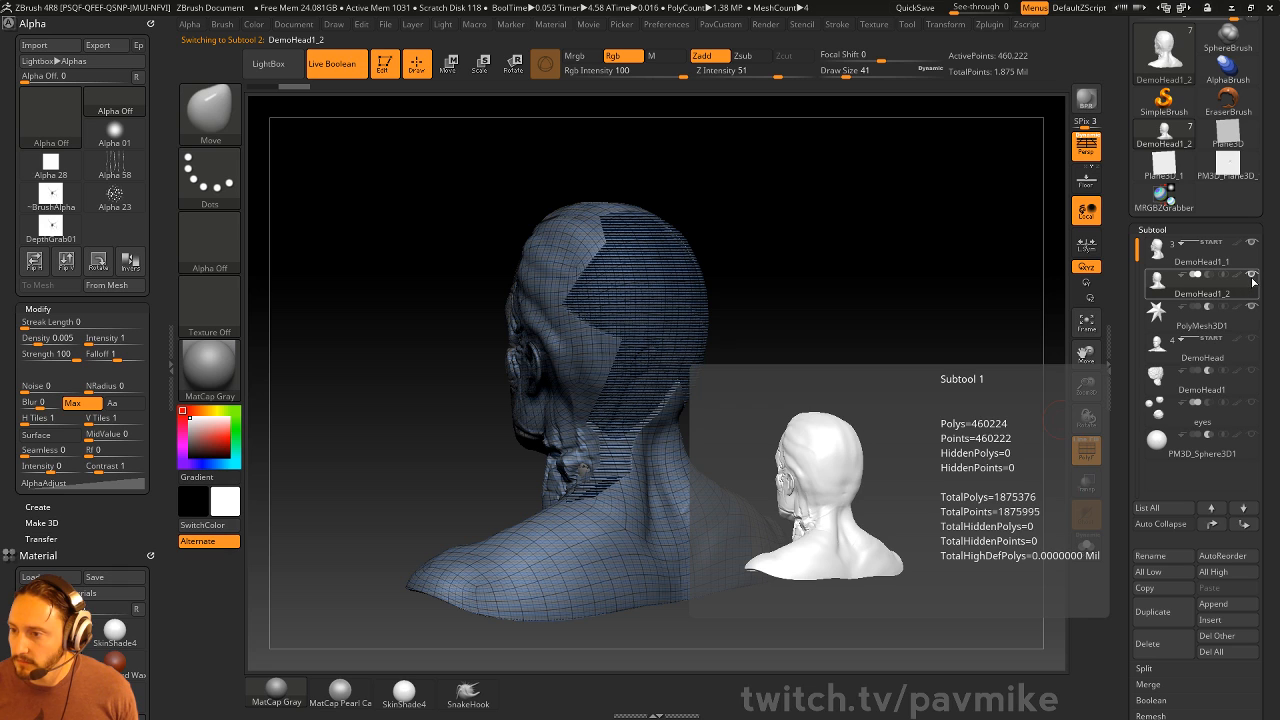
click(1087, 546)
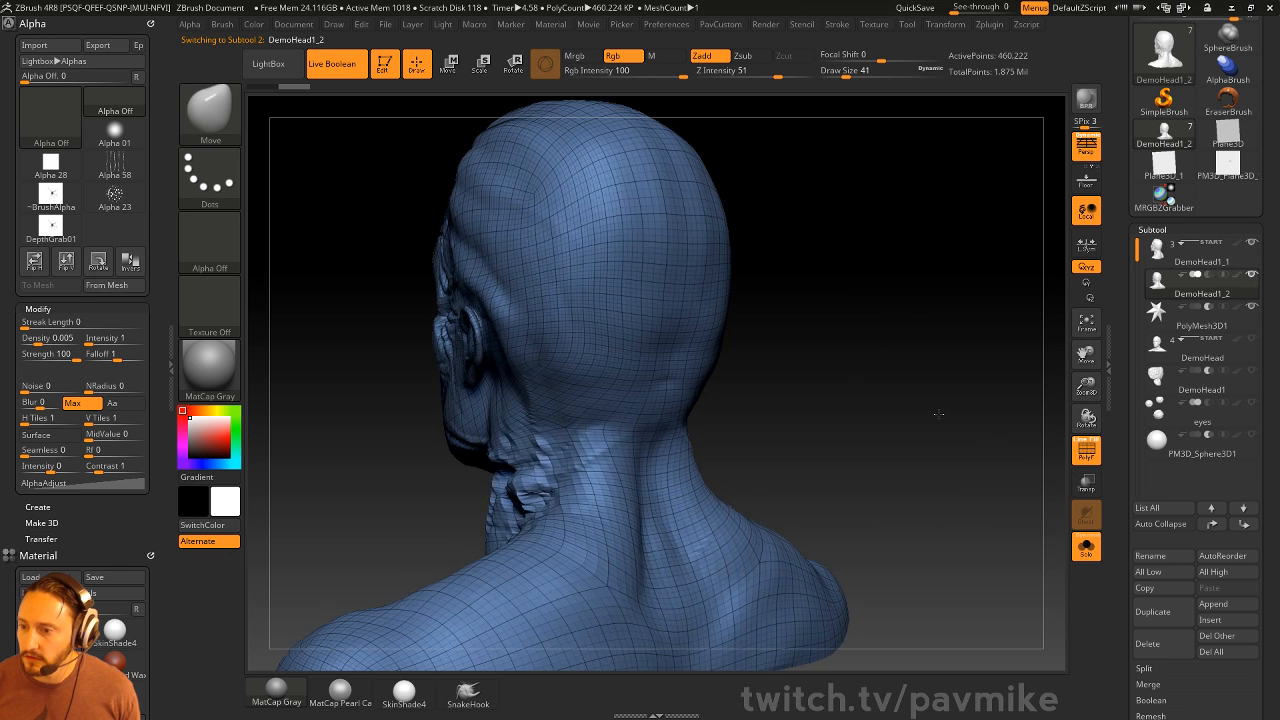
key(shift+f)
drag(976, 405, 984, 395)
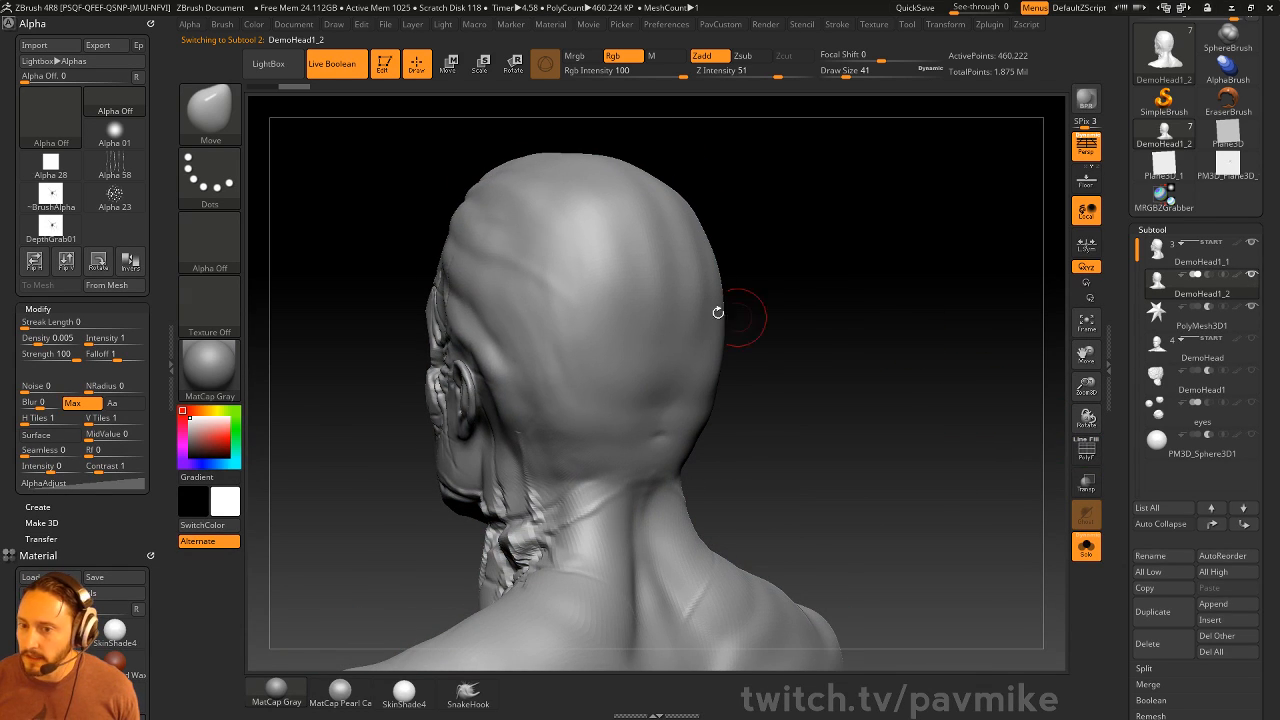
drag(830, 318, 961, 338)
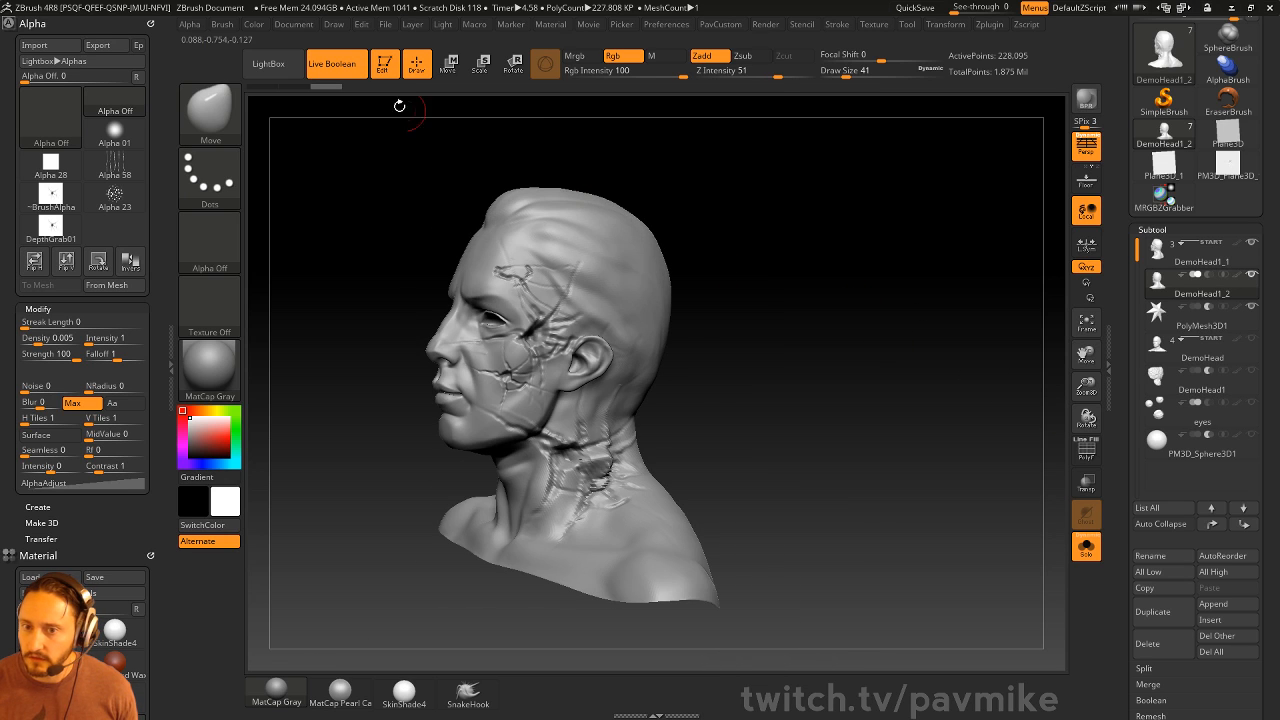
click(340, 66)
drag(740, 235, 673, 316)
click(1086, 452)
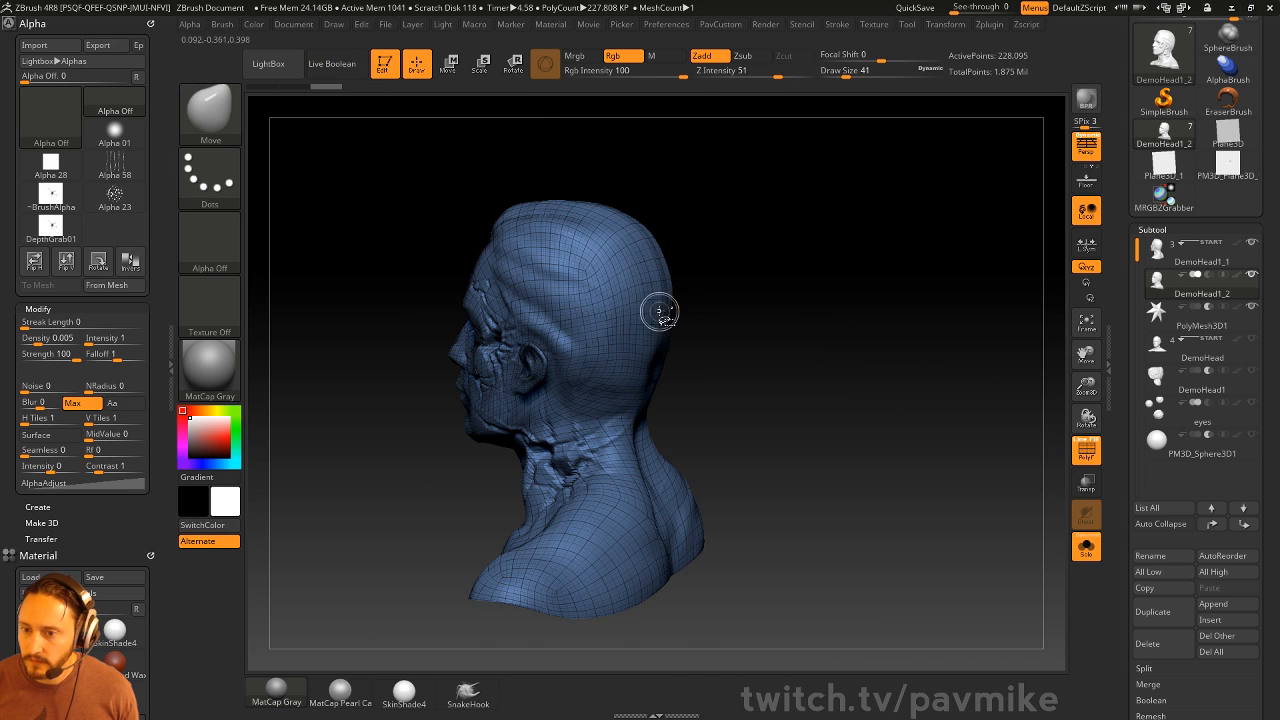
Hide the outer surface and the rim of DemoHead1_2 so that only the inner polygroup stays displayed
ctrl+shift+click(672, 305)
drag(756, 296, 783, 302)
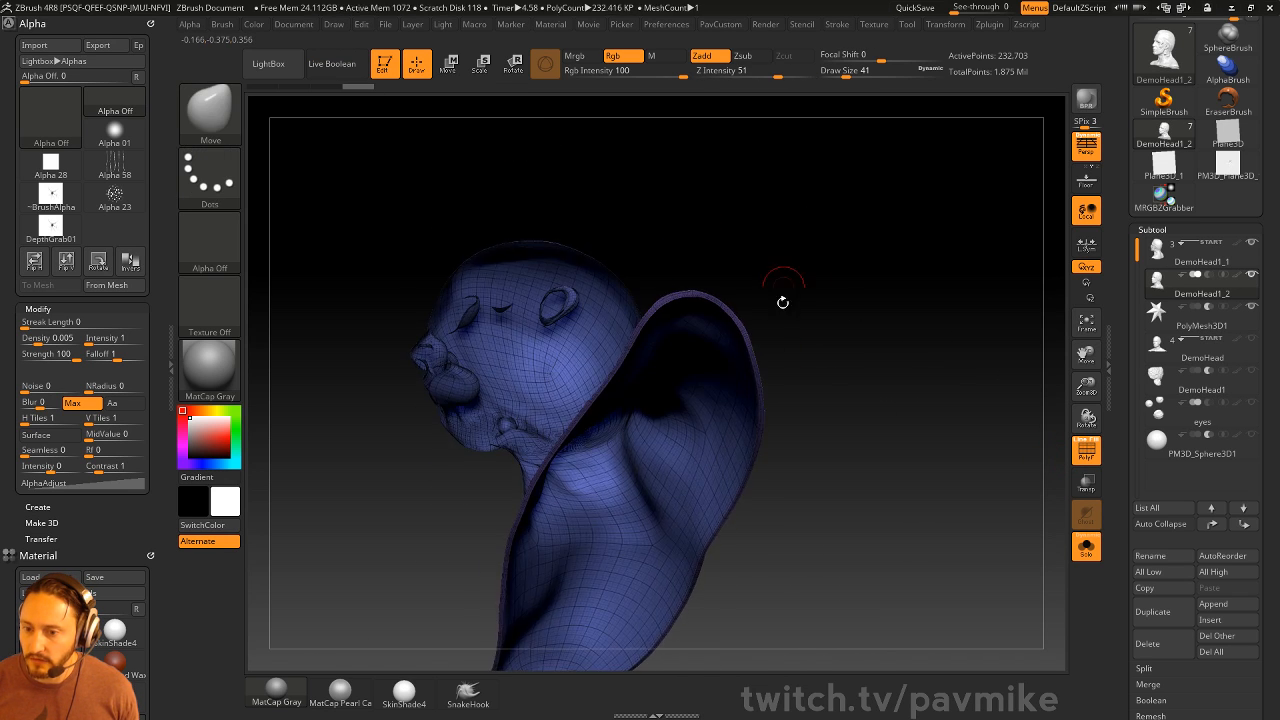
ctrl+shift+click(849, 346)
ctrl+shift+click(706, 427)
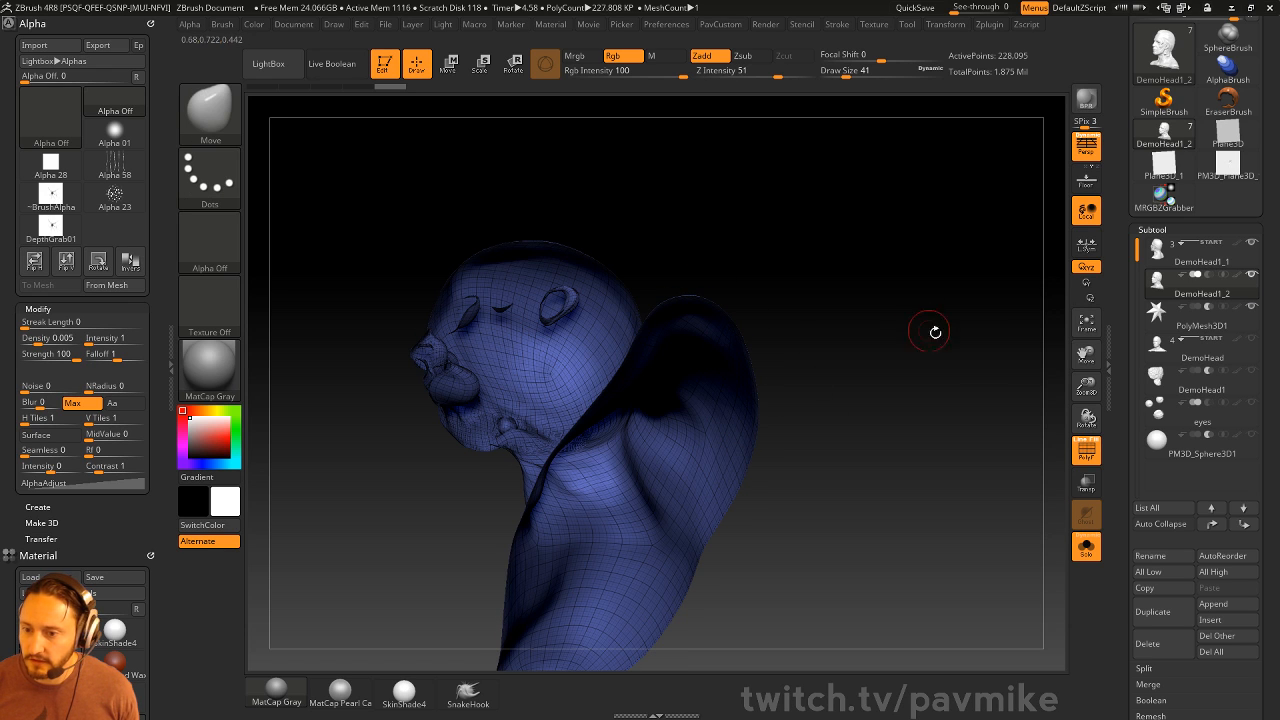
Lower the duplicate to subdivision level 1, delete its higher levels and remove the hidden geometry
scroll(1122, 461, down, 5)
click(1140, 330)
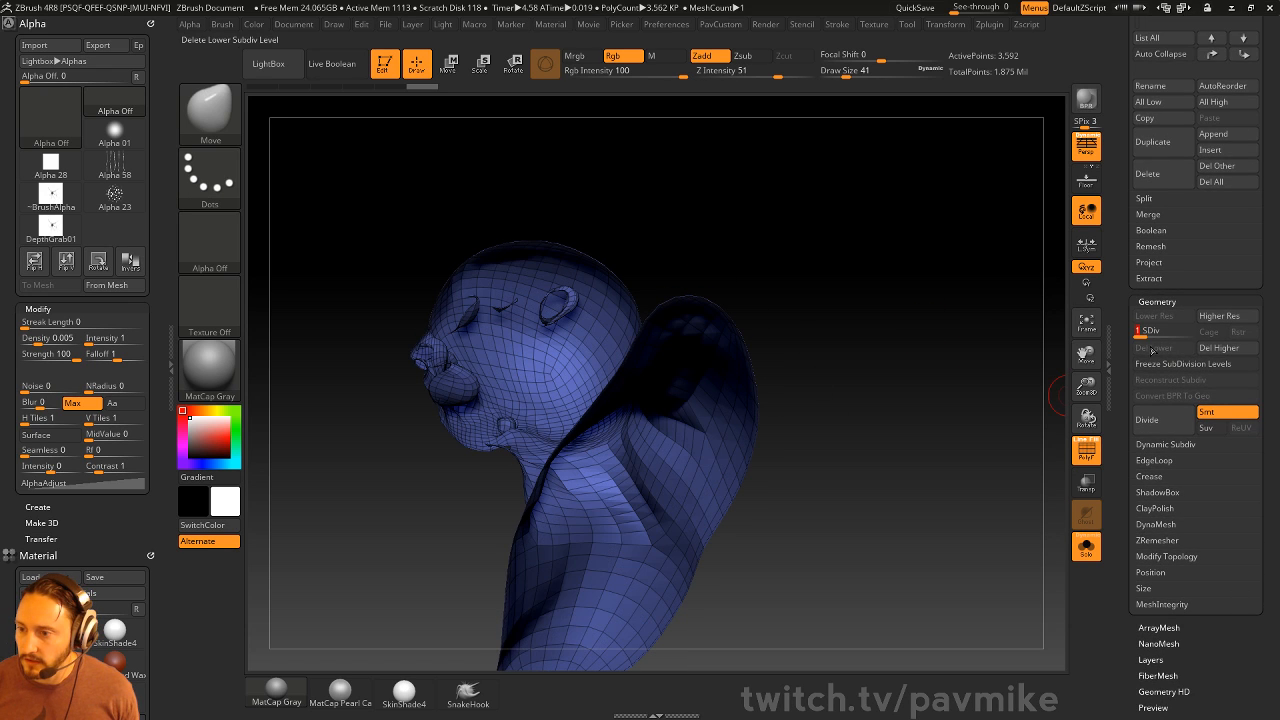
click(1212, 348)
key(space)
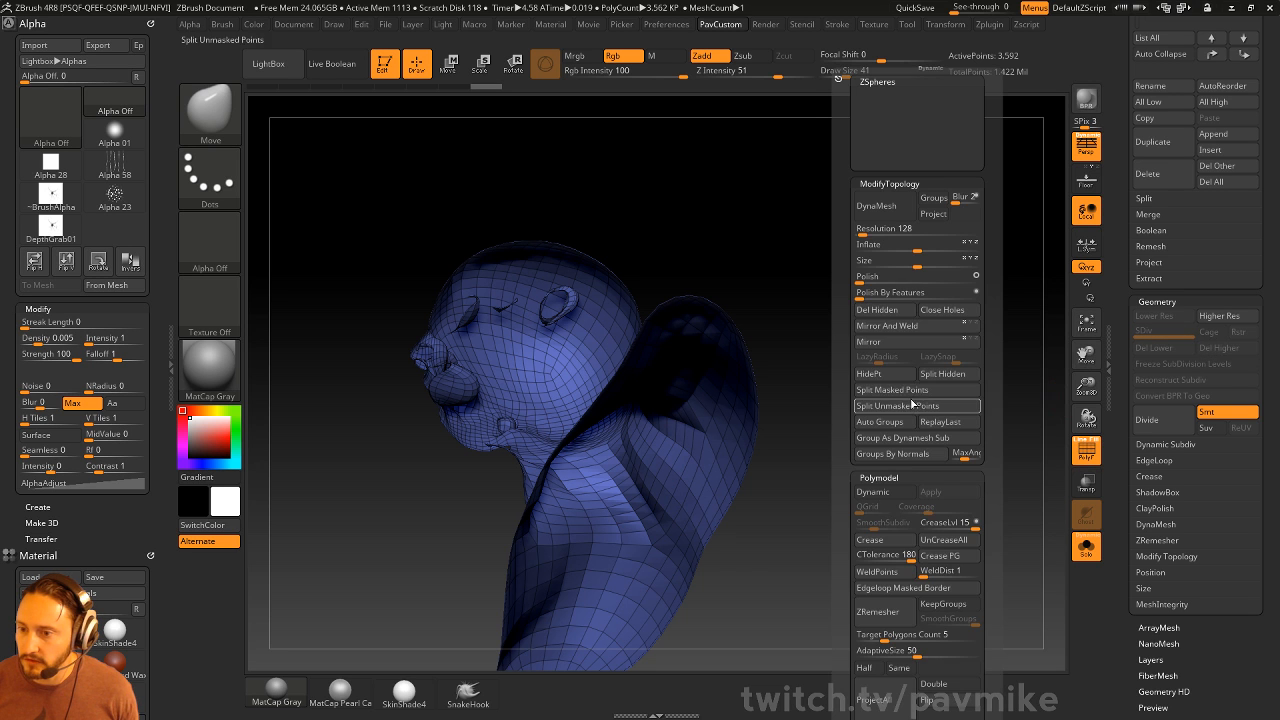
click(893, 311)
Cover the inner surface with NanoMesh cubes using ZModeler's Insert NanoMesh polygon action with the Polygroup All target
mouse_move(751, 431)
mouse_down()
mouse_move(906, 297)
mouse_move(925, 371)
mouse_up()
key(b)
key(z)
key(m)
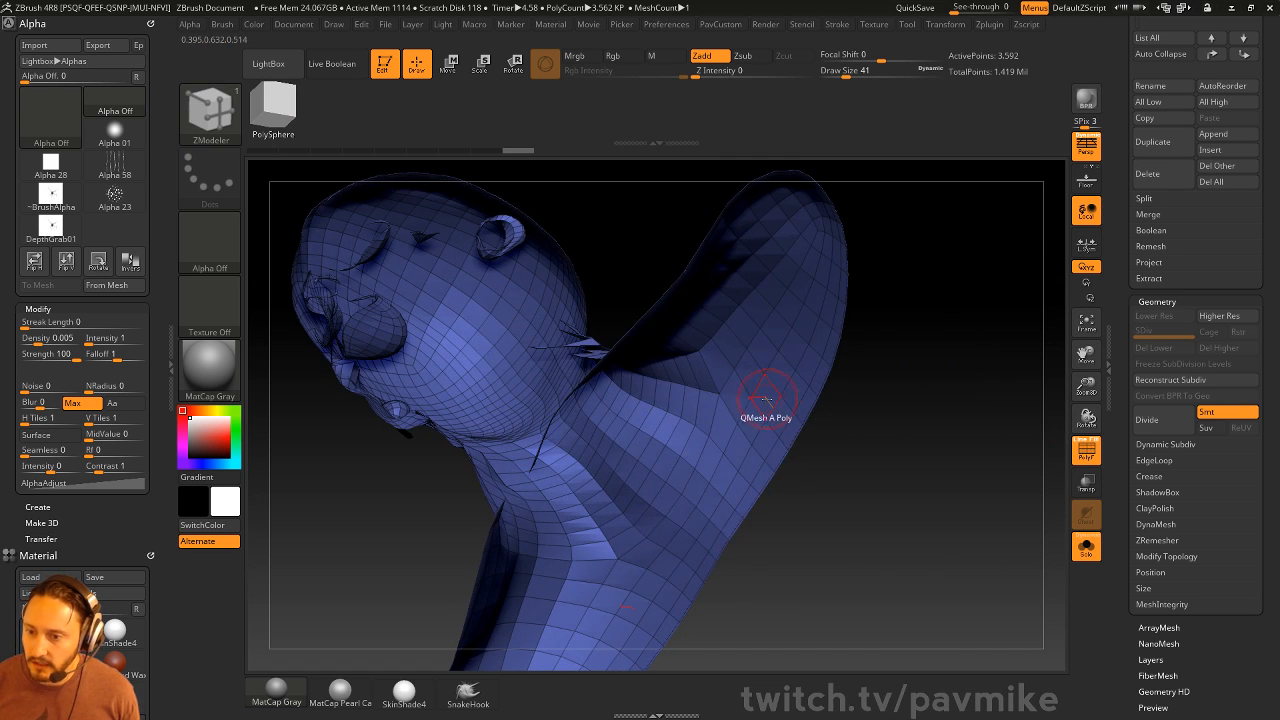
key(space)
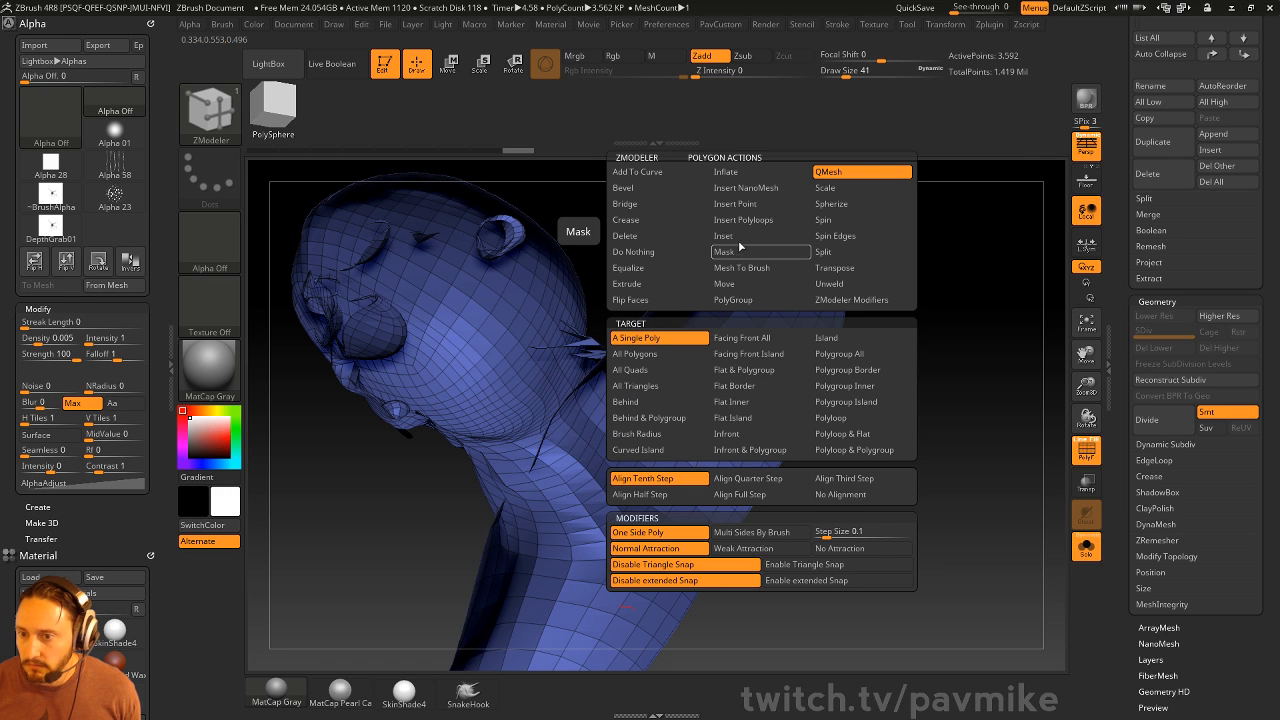
click(745, 189)
click(838, 354)
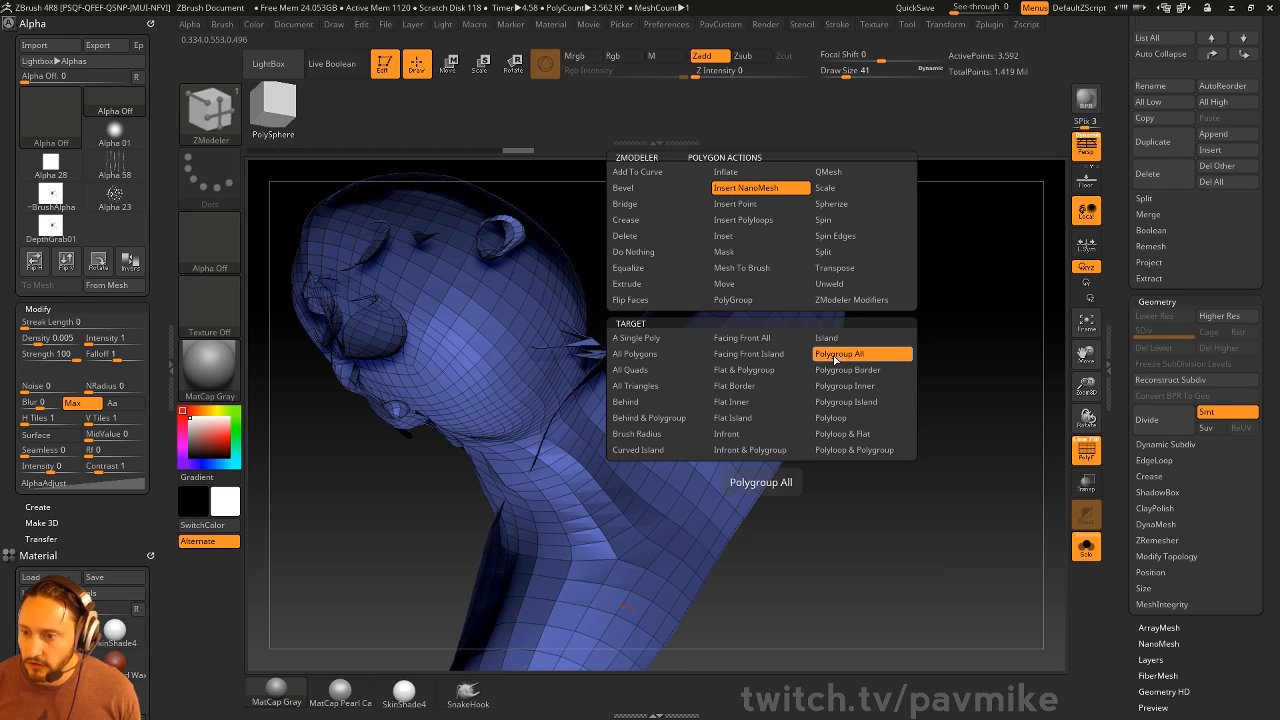
click(735, 395)
drag(780, 436, 802, 478)
drag(915, 417, 956, 424)
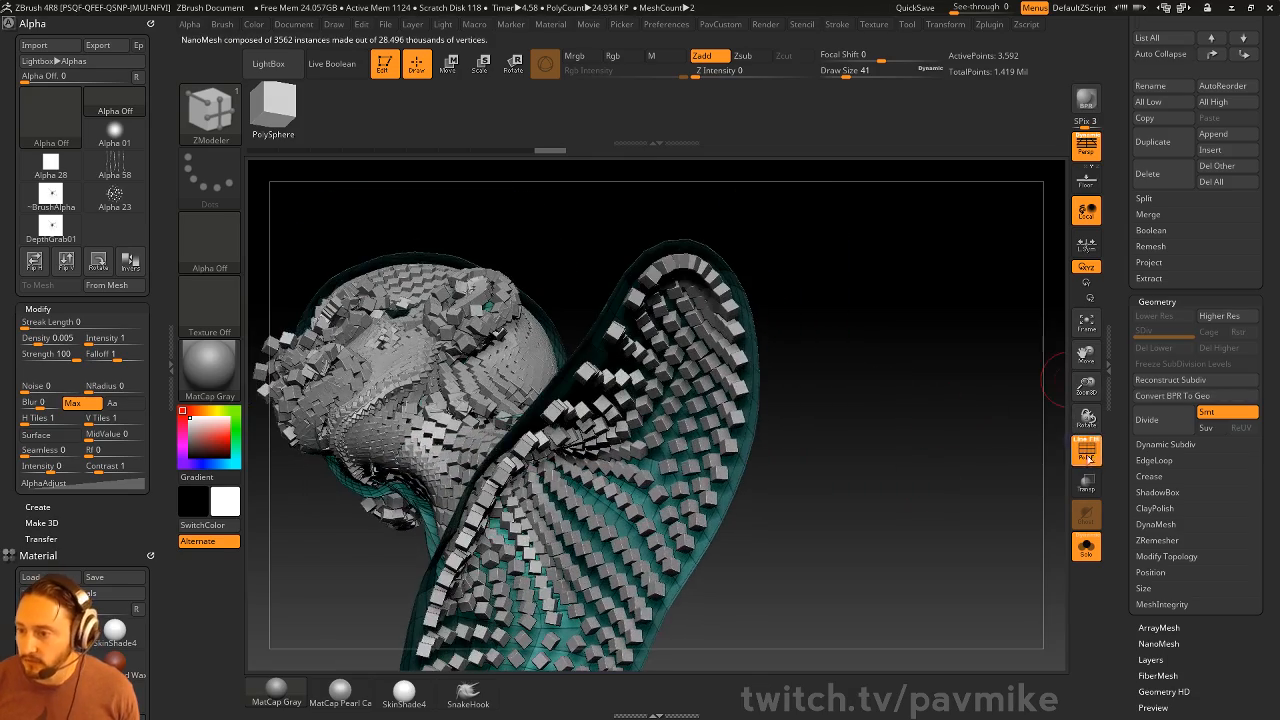
Set the NanoMesh random distribution to 0.72639 and rotate the cubes 27 in X, 22 in Y and -77 in Z
scroll(1145, 385, down, 5)
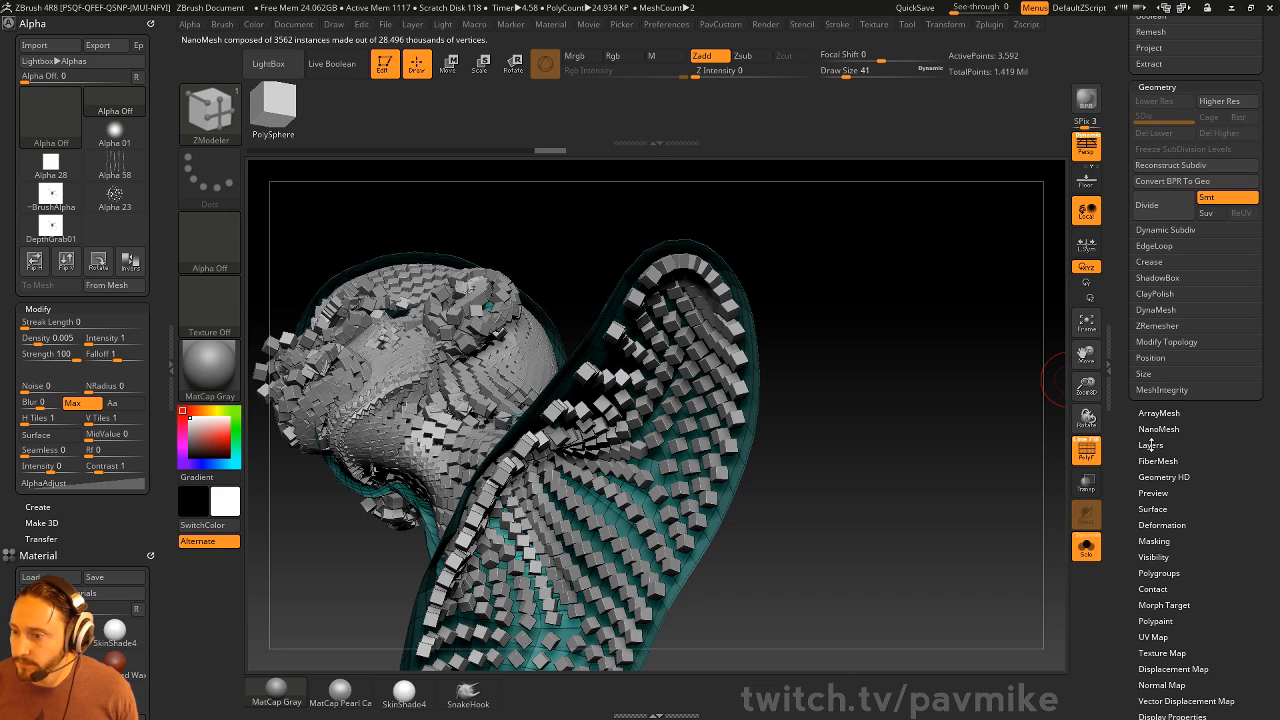
scroll(1156, 516, down, 2)
click(1158, 353)
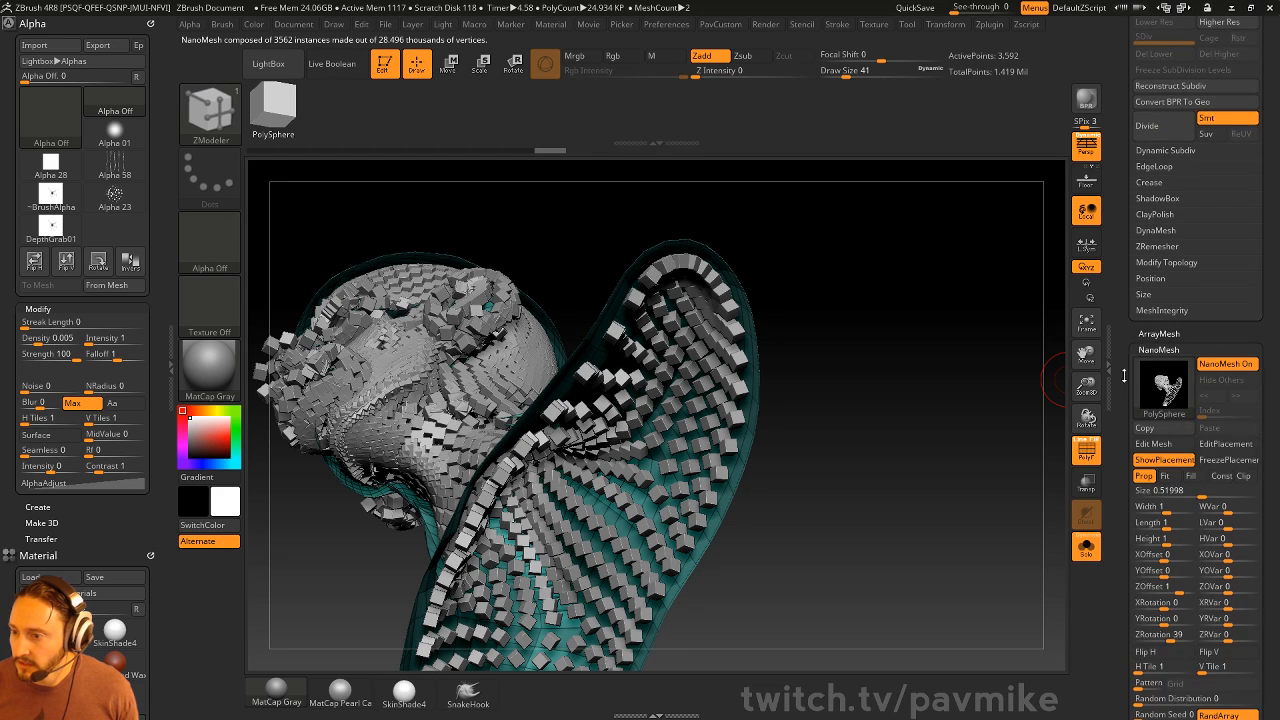
scroll(1178, 422, down, 2)
scroll(1140, 422, down, 2)
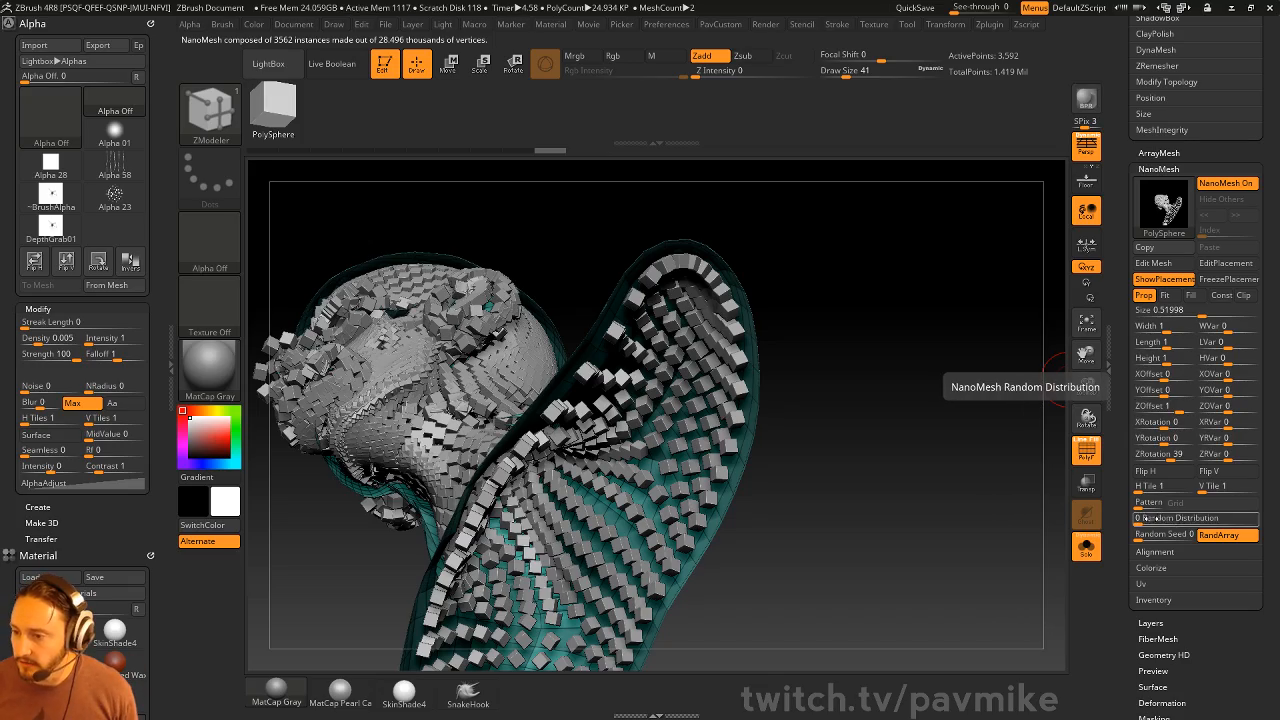
drag(1150, 518, 1150, 456)
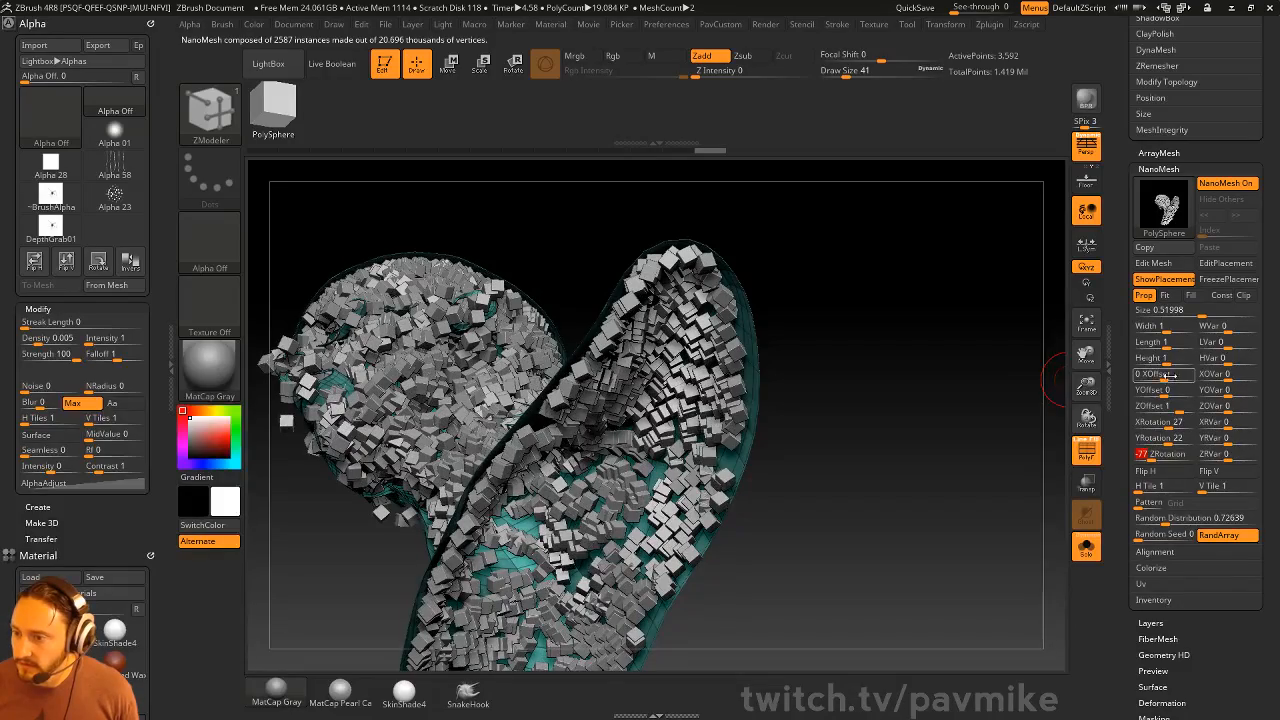
Set the NanoMesh ZOffset to 0.01782 and turn off Solo to check the cubes against the head
drag(1162, 408, 1164, 409)
drag(940, 340, 590, 507)
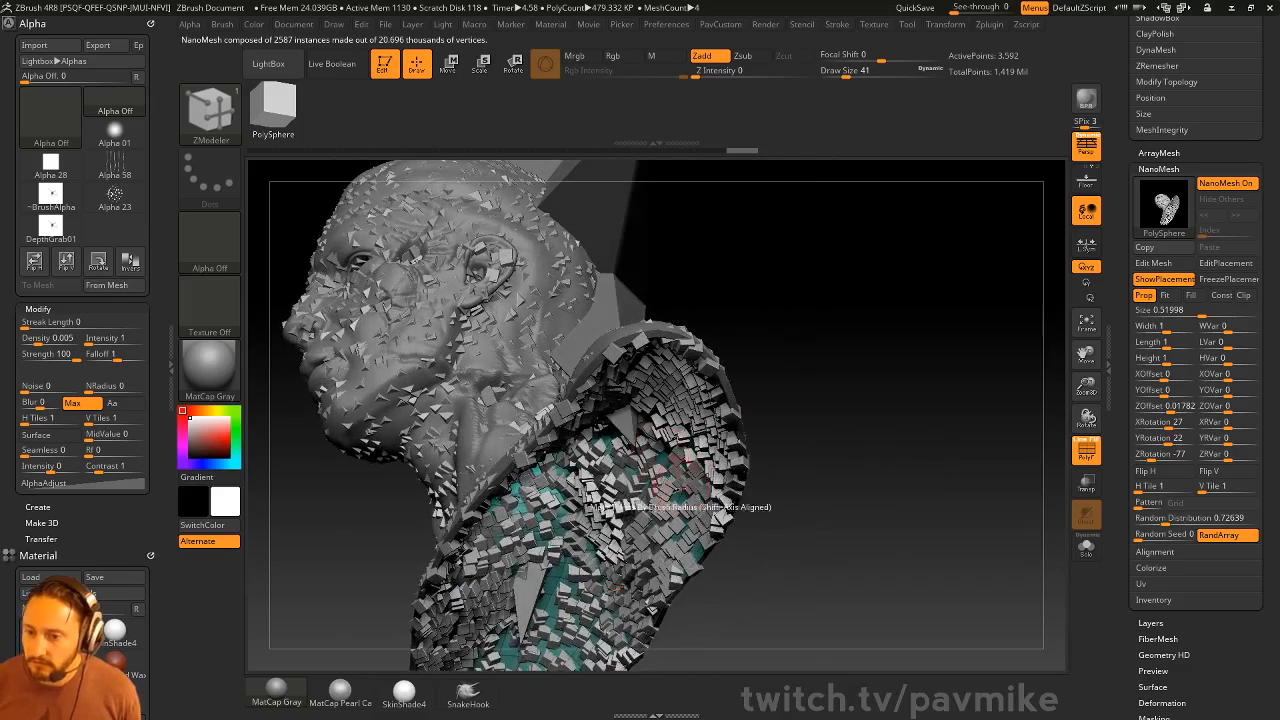
drag(745, 412, 783, 460)
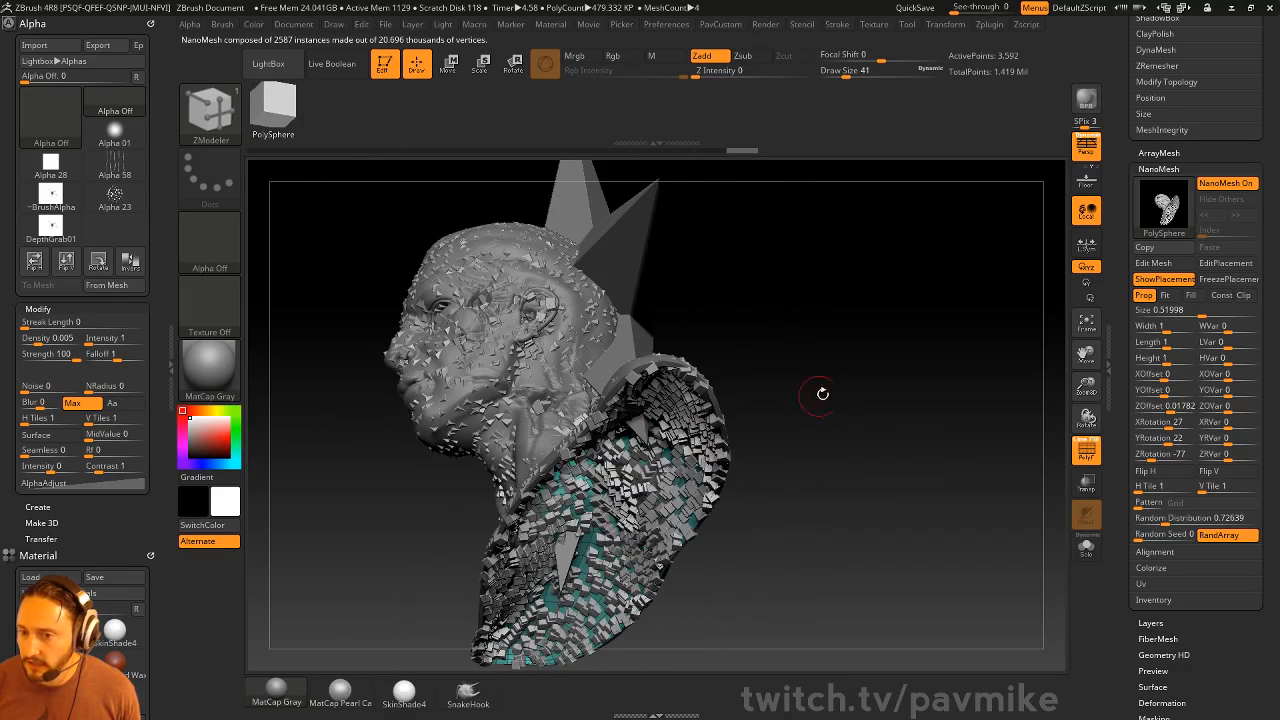
drag(822, 393, 697, 514)
drag(813, 400, 890, 436)
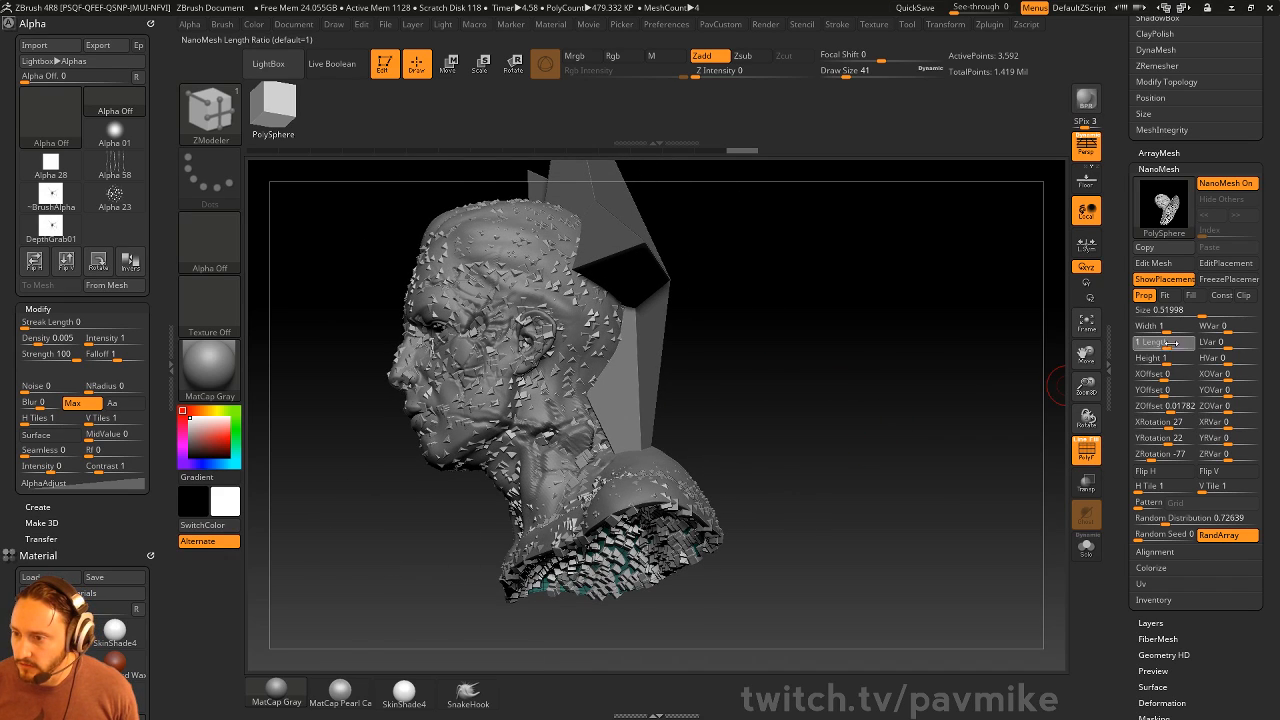
Stretch the NanoMesh cubes to length 2.30489 and height 2.66423, and switch them to Fit placement with size 0.20554
drag(1172, 342, 1161, 375)
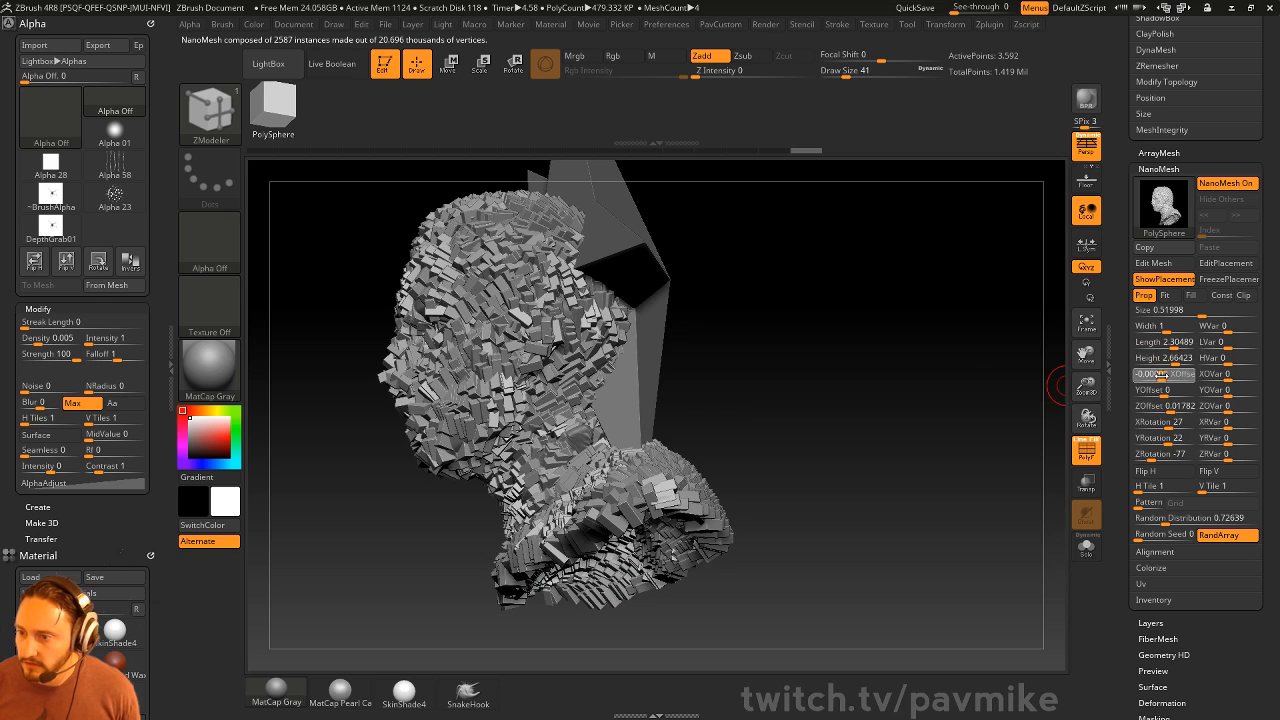
click(1165, 295)
mouse_move(1010, 355)
mouse_down()
mouse_move(934, 357)
mouse_move(1016, 355)
mouse_up()
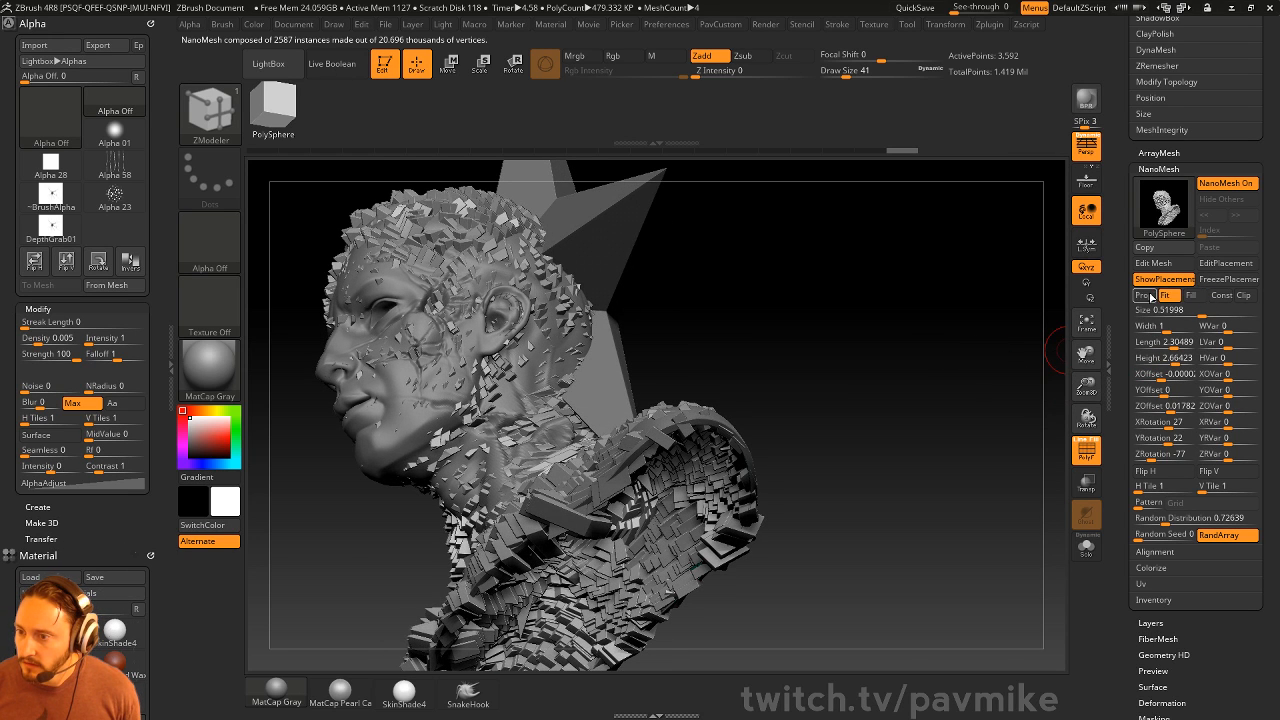
drag(1172, 310, 1191, 311)
drag(959, 400, 986, 410)
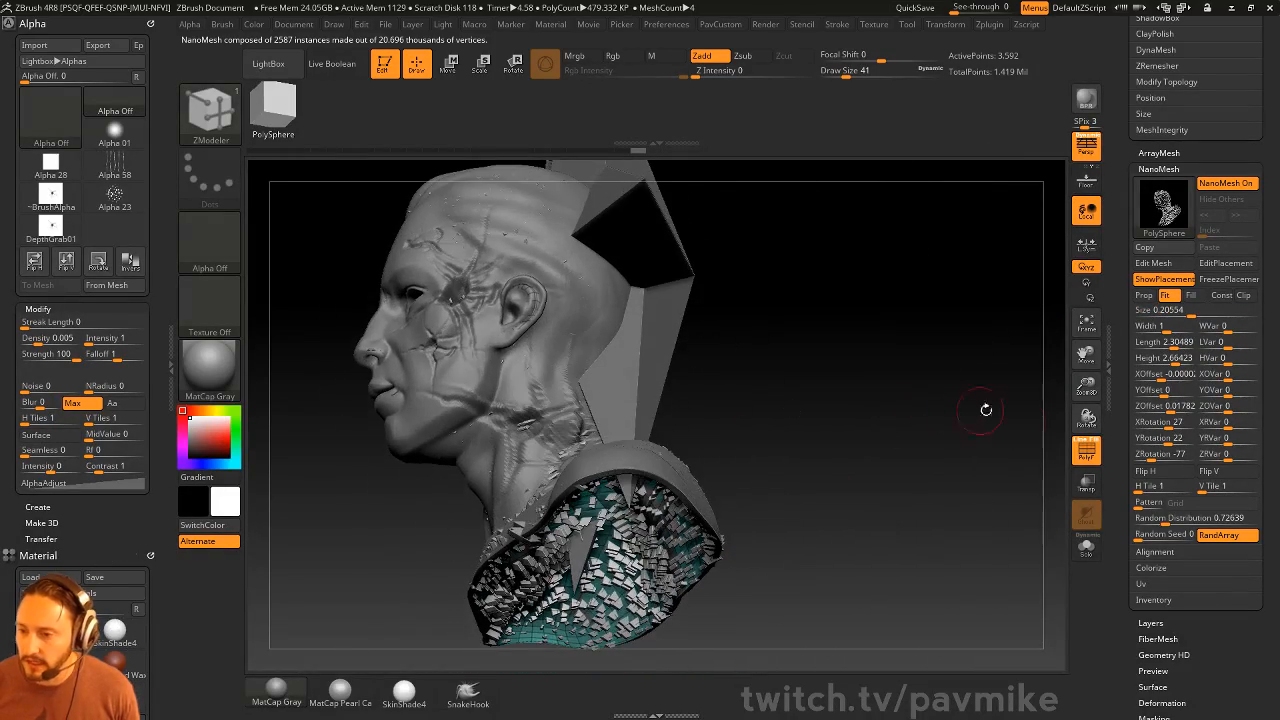
Convert the NanoMesh cubes into real geometry
click(1161, 600)
click(1170, 616)
drag(1117, 544, 1123, 669)
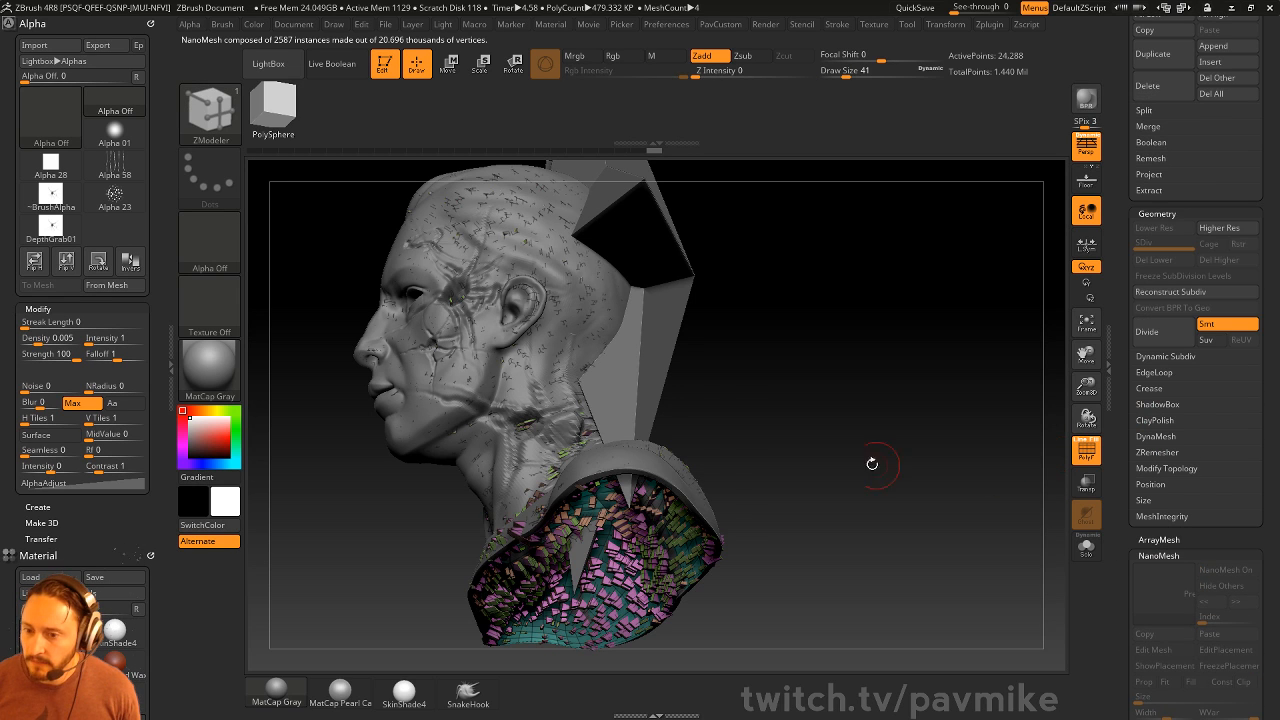
Isolate the converted cubes from the inner base surface and delete that hidden surface
drag(872, 464, 857, 371)
ctrl+shift+click(733, 455)
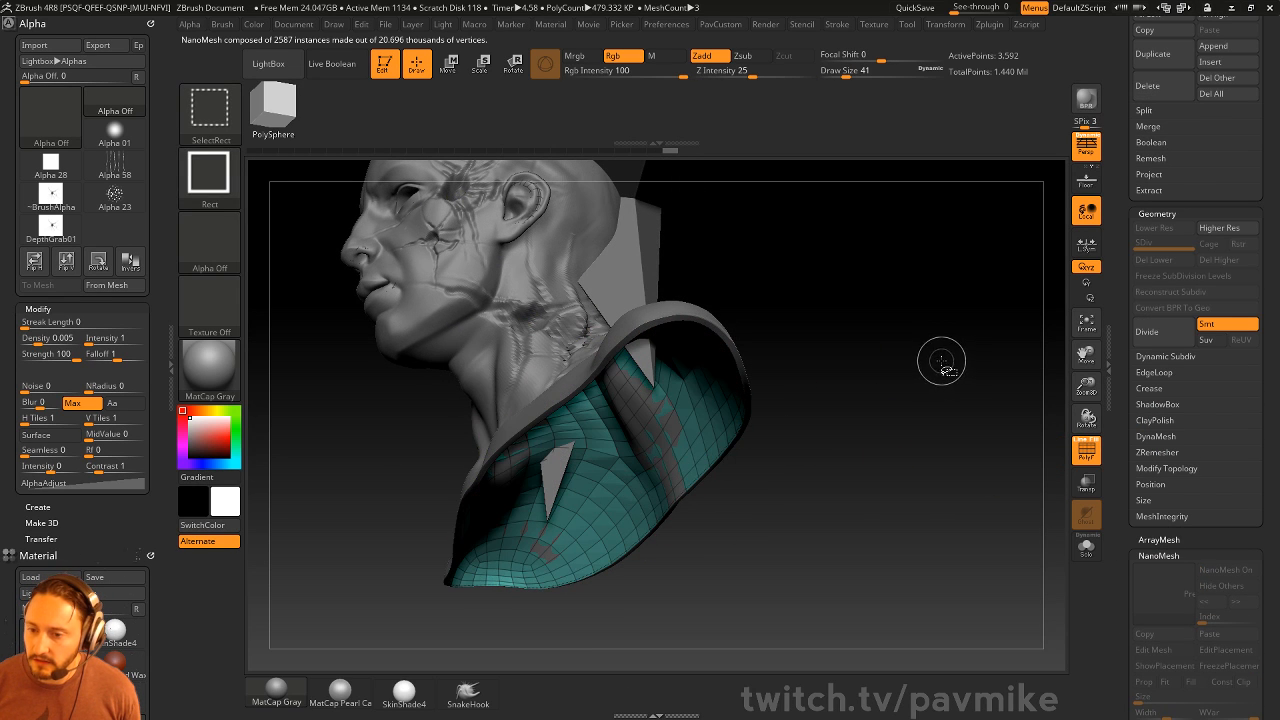
ctrl+shift+drag(944, 342, 985, 419)
key(space)
click(938, 310)
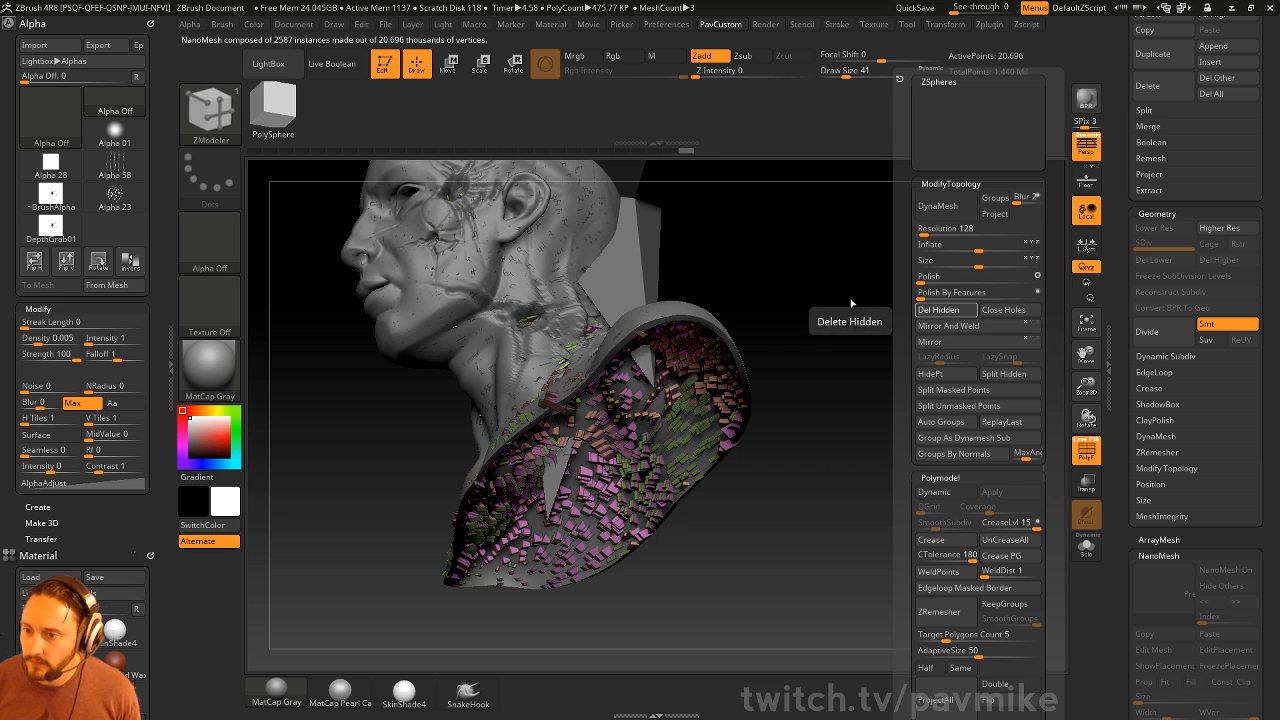
Turn Live Boolean back on and hide the wireframe to preview the cut head with its inner cubes
drag(851, 303, 1050, 445)
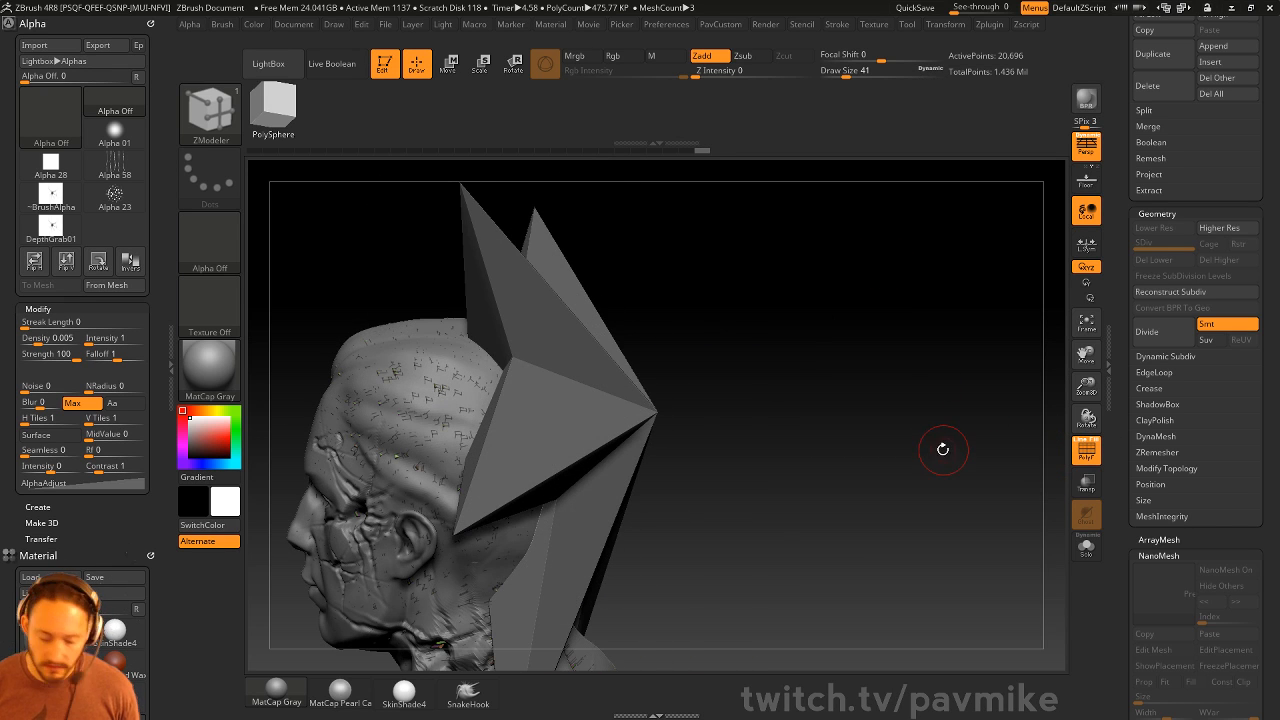
key(ctrl+b)
drag(896, 462, 681, 415)
drag(677, 347, 713, 430)
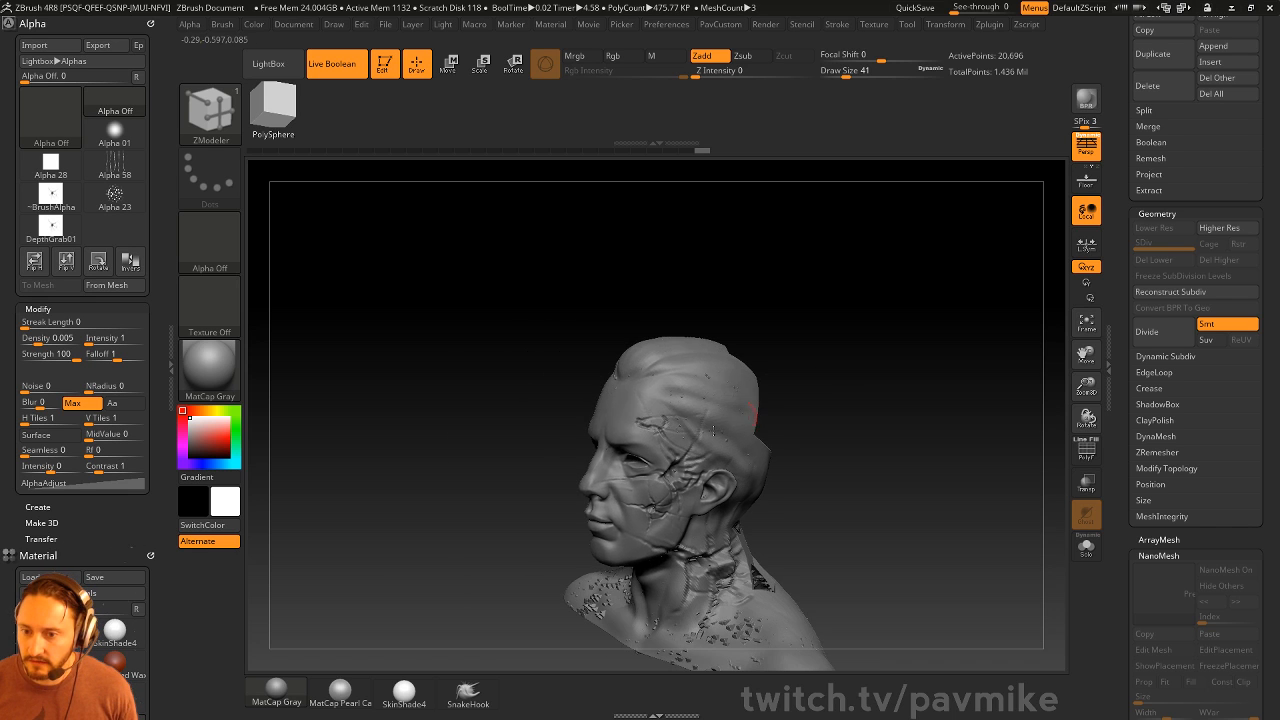
key(f)
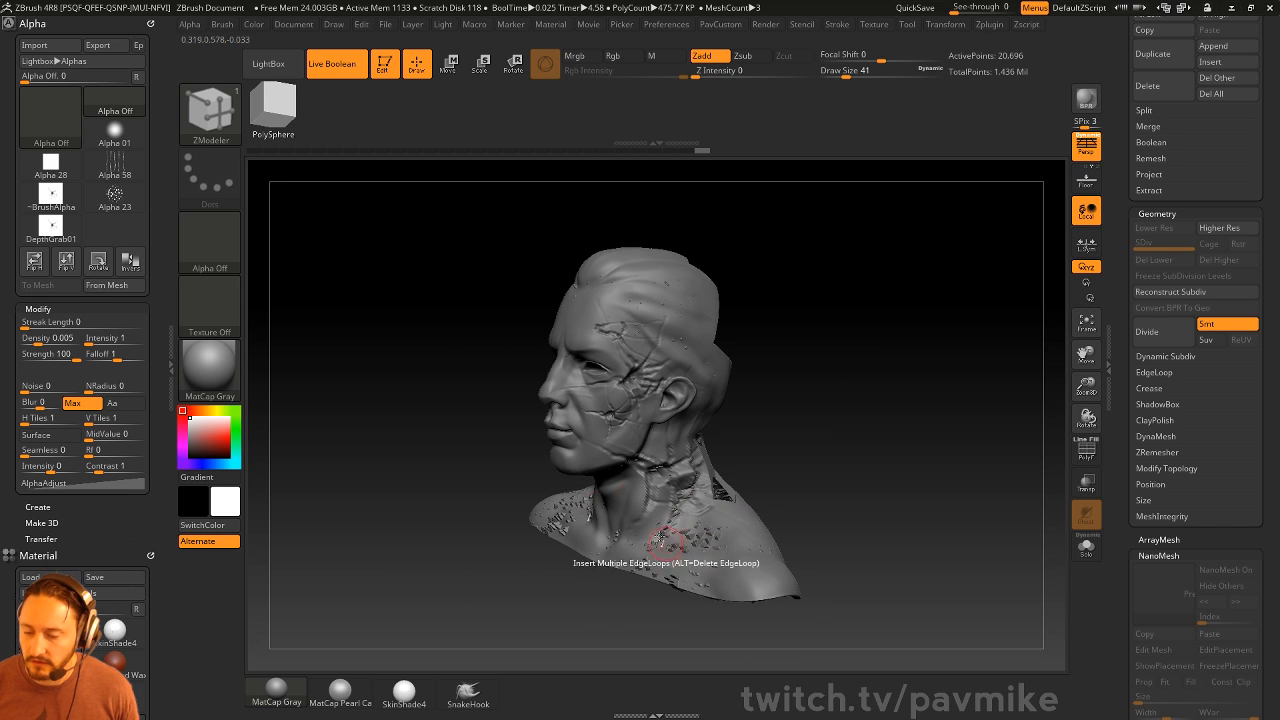
drag(794, 289, 727, 288)
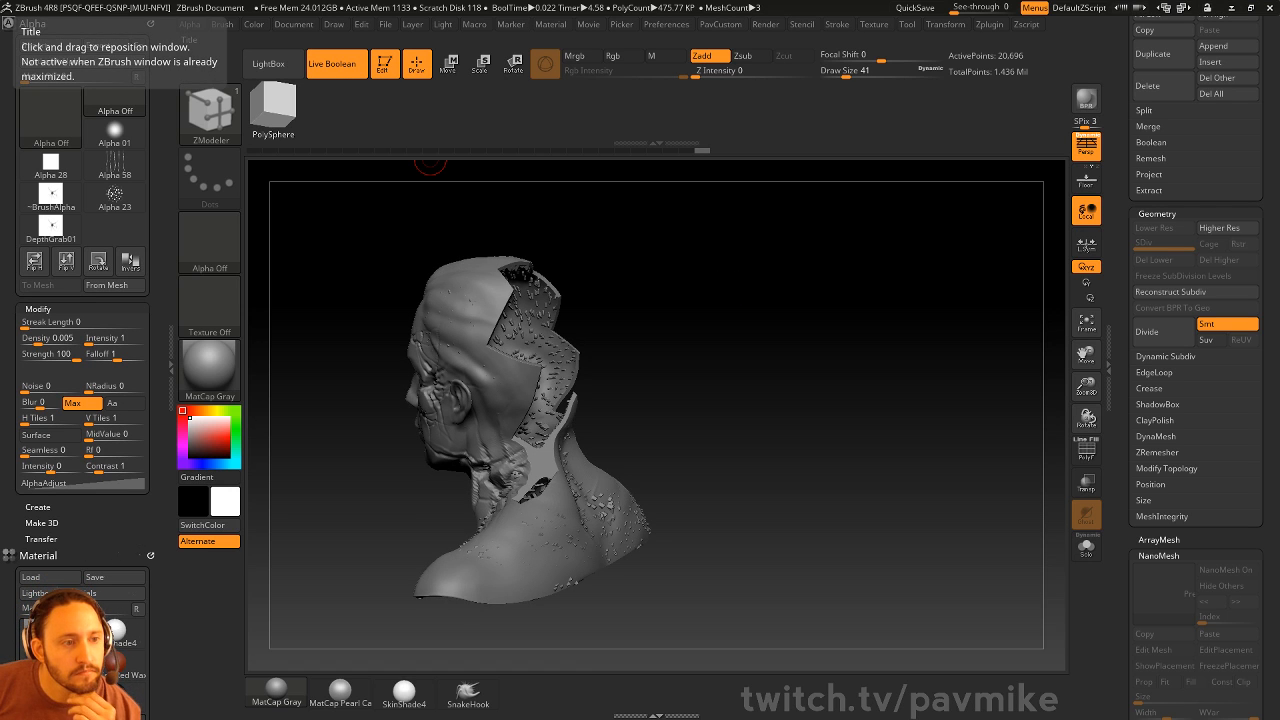